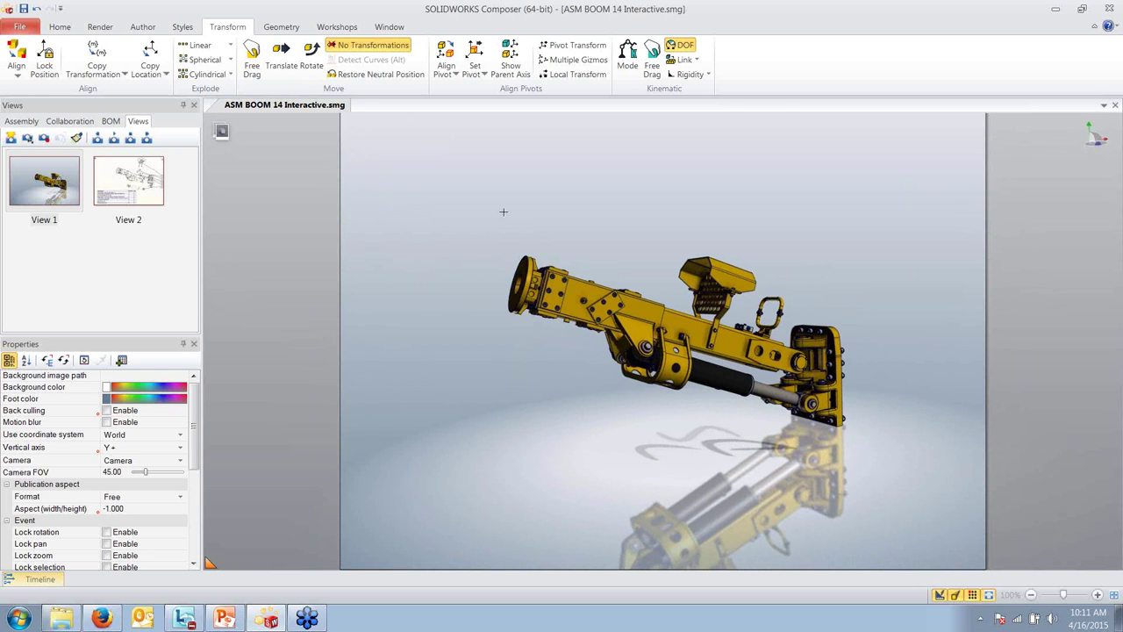
# - Restore View 1 and try the ground grid on and off
pyautogui.moveTo(714, 194); pyautogui.dragTo(746, 207)
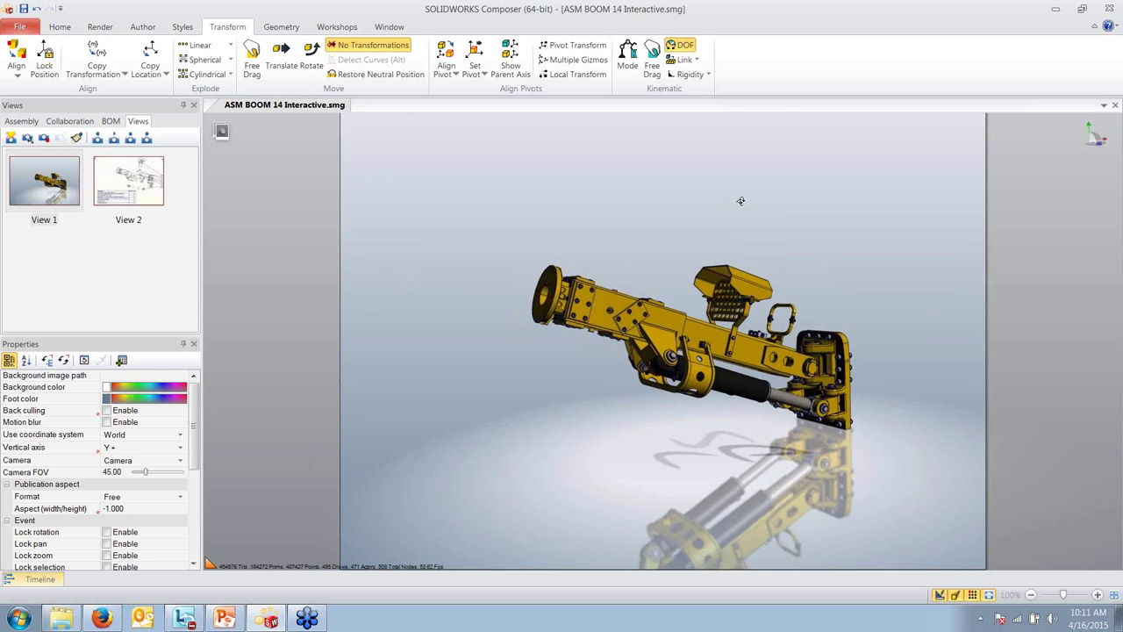
pyautogui.click(72, 191)
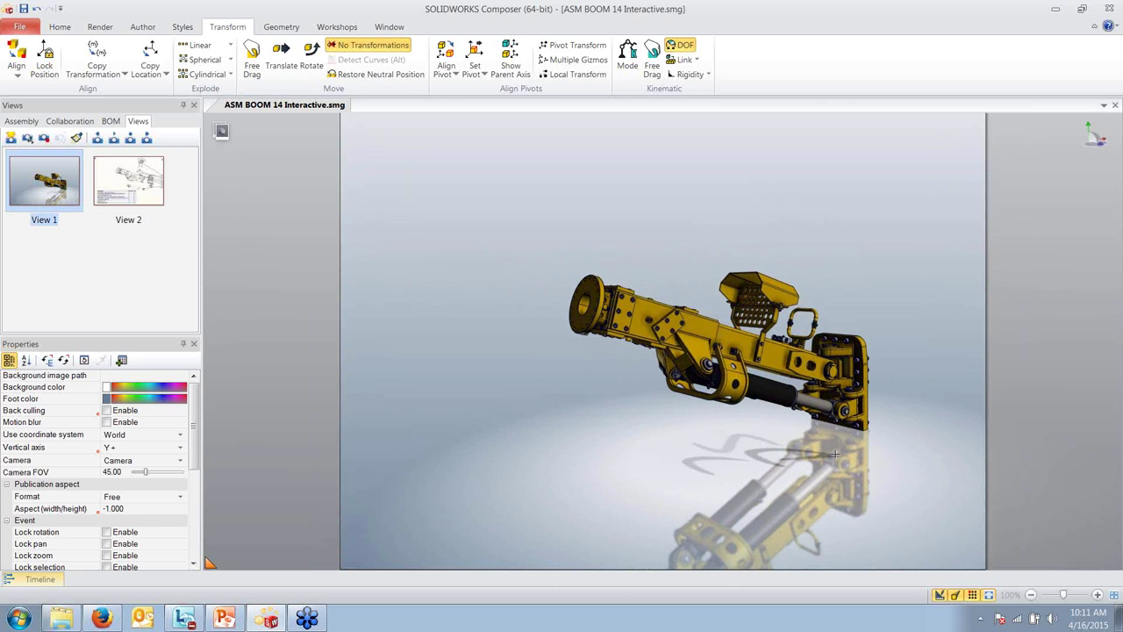
pyautogui.click(100, 26)
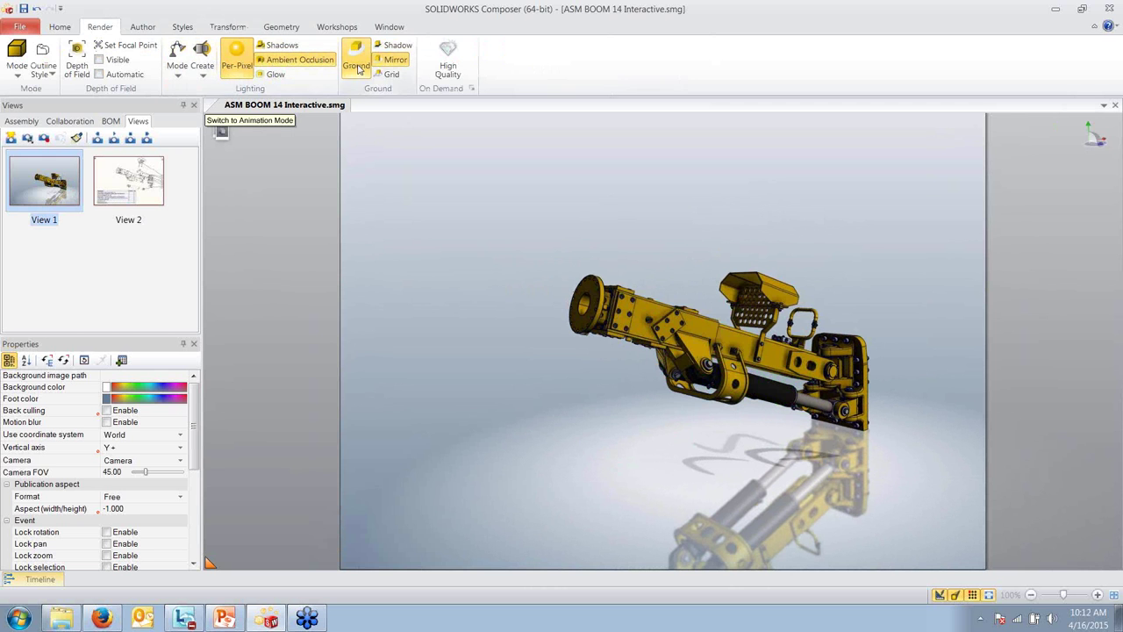
pyautogui.click(389, 74)
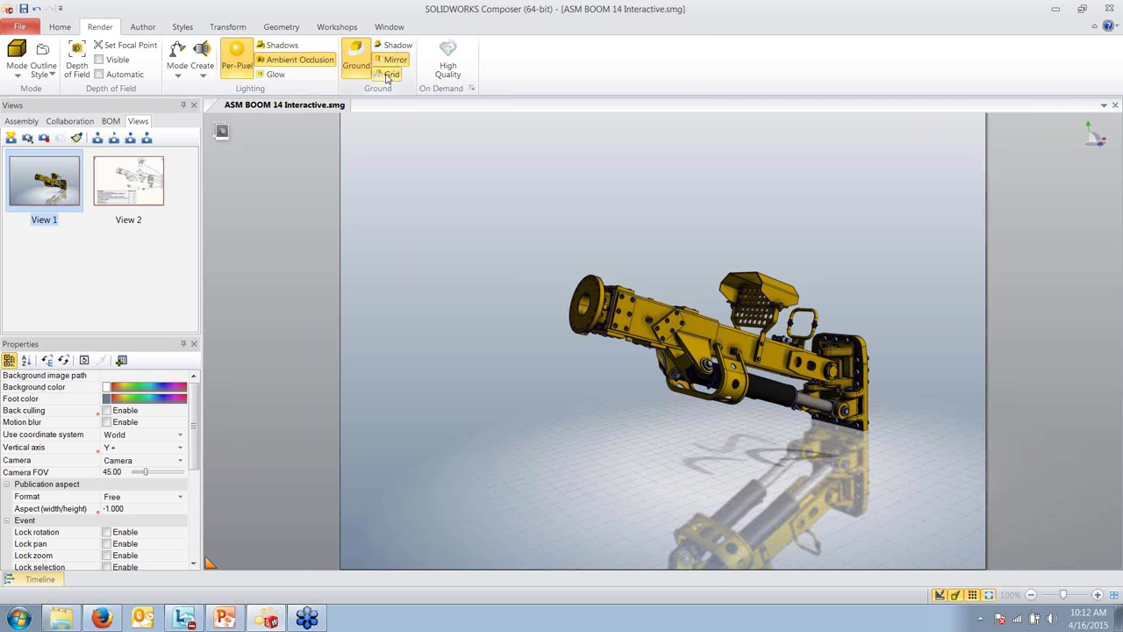
pyautogui.click(389, 75)
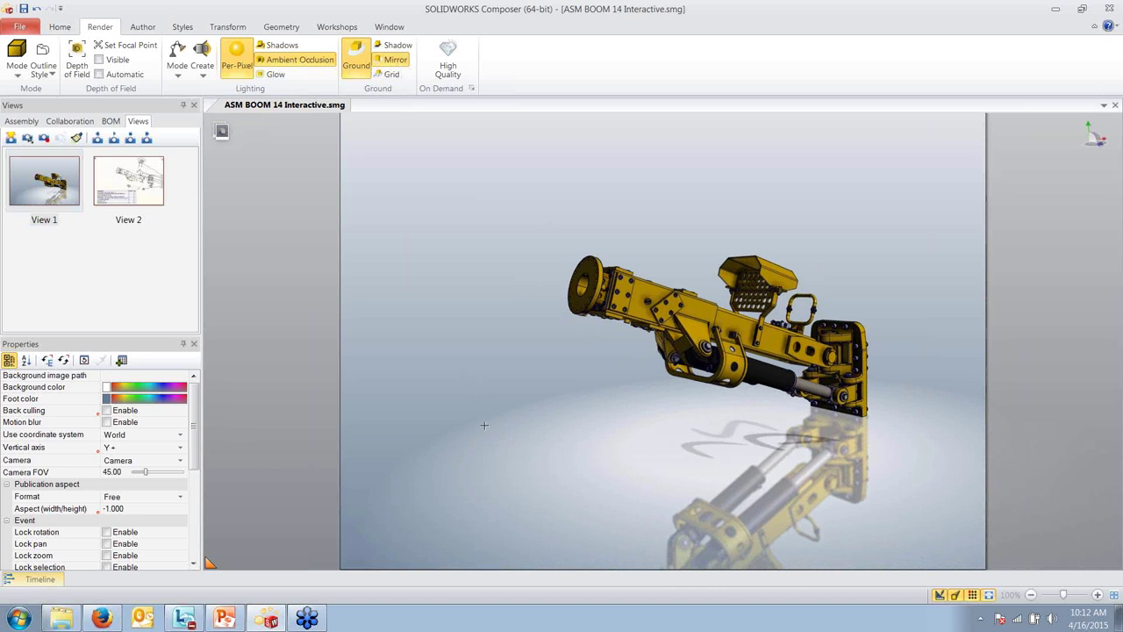
# - Select the ground and shift its height slightly along its vertical arrow
pyautogui.click(611, 479)
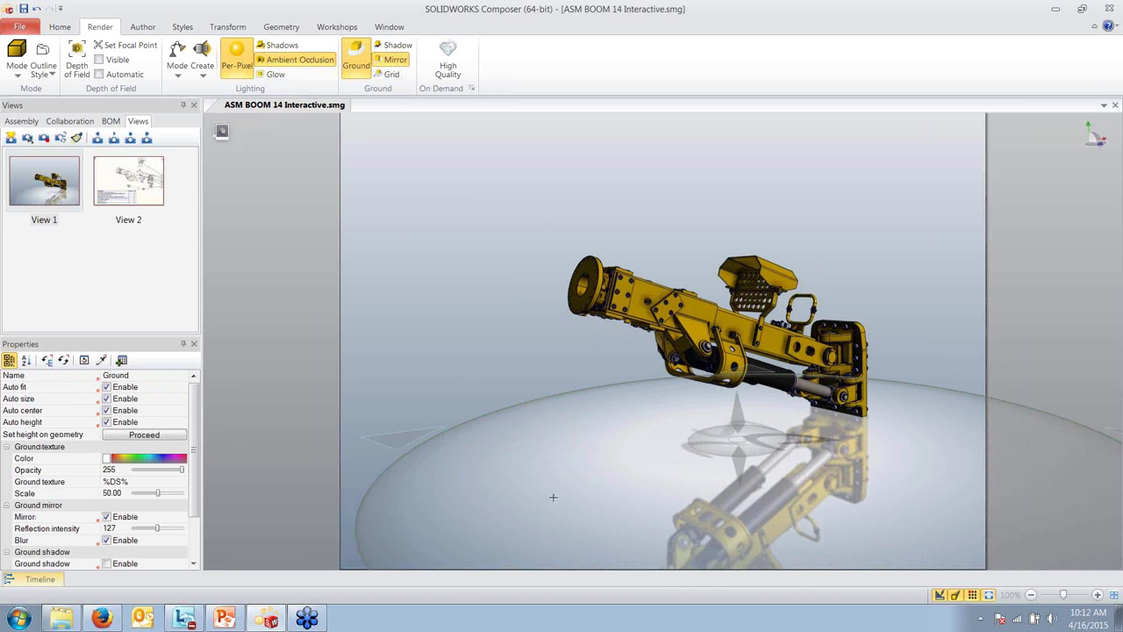
pyautogui.moveTo(739, 411)
pyautogui.mouseDown()
pyautogui.moveTo(733, 433)
pyautogui.moveTo(734, 409)
pyautogui.mouseUp()
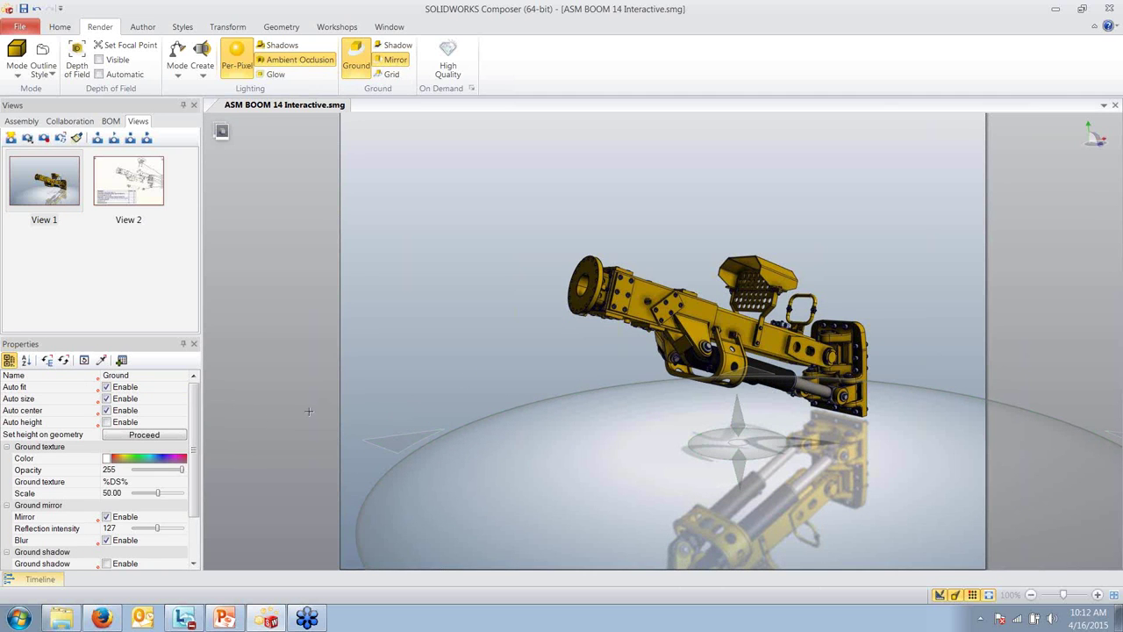
pyautogui.scroll(-1, 191, 429)
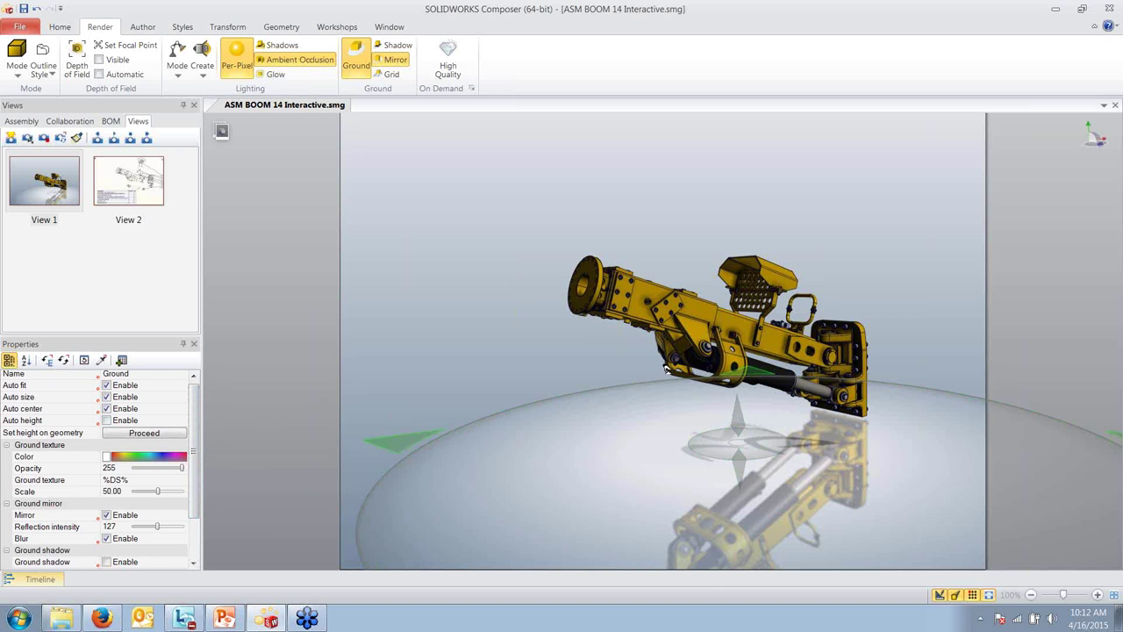
pyautogui.press('Escape')
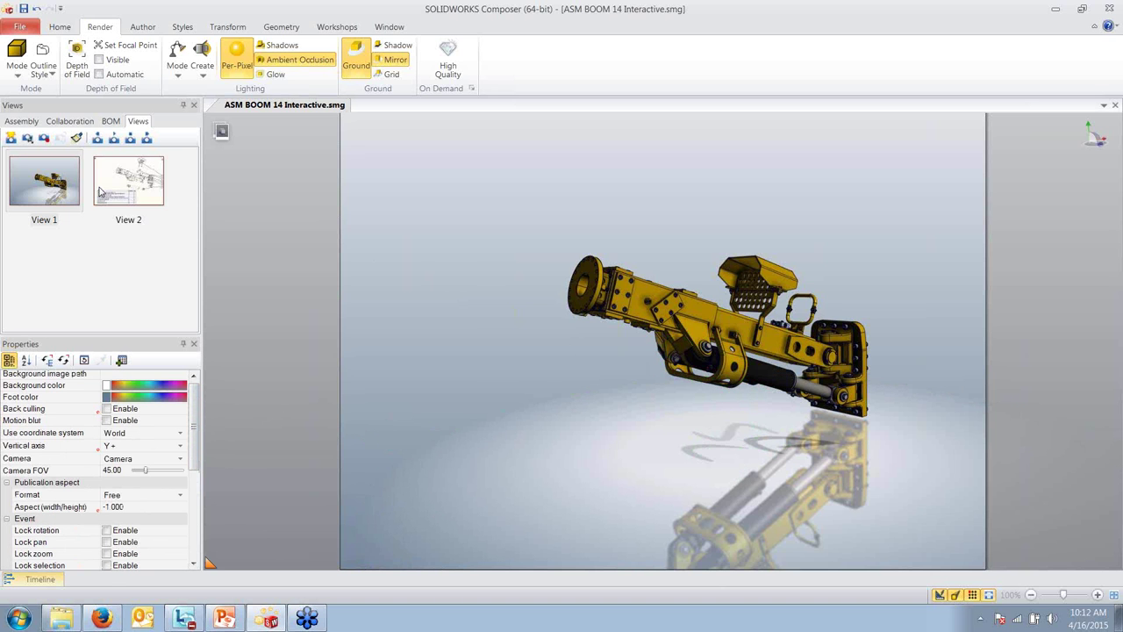
# - Show the exploded BOM illustration of View 2, return to View 1 and orbit the boom model
pyautogui.click(143, 193)
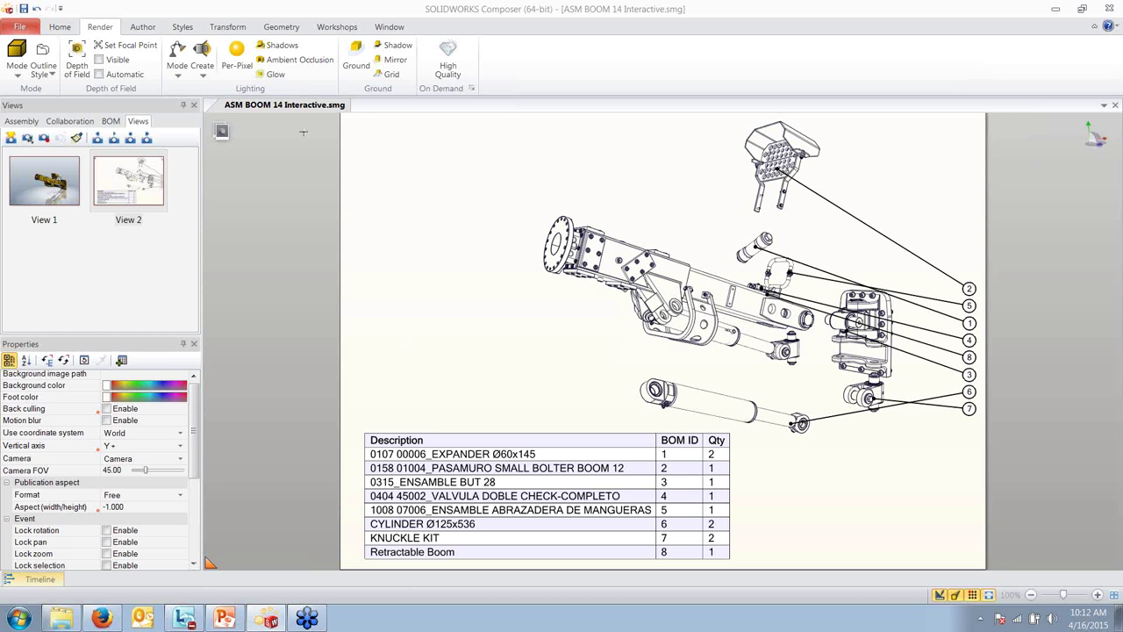
pyautogui.click(58, 195)
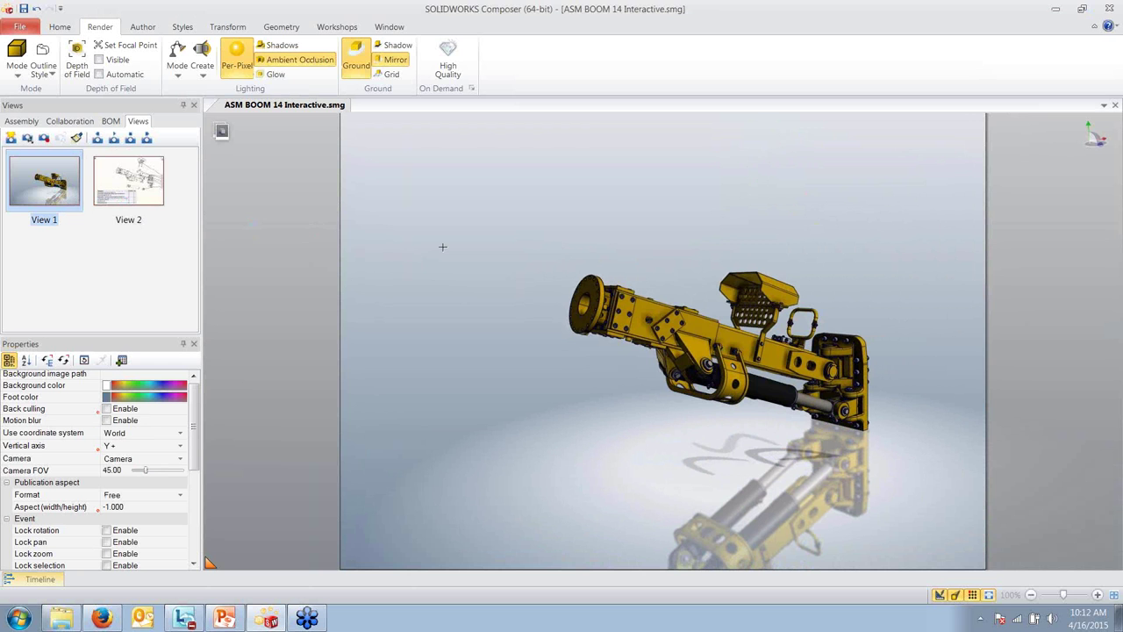
pyautogui.moveTo(495, 242)
pyautogui.mouseDown()
pyautogui.moveTo(575, 259)
pyautogui.moveTo(494, 245)
pyautogui.mouseUp()
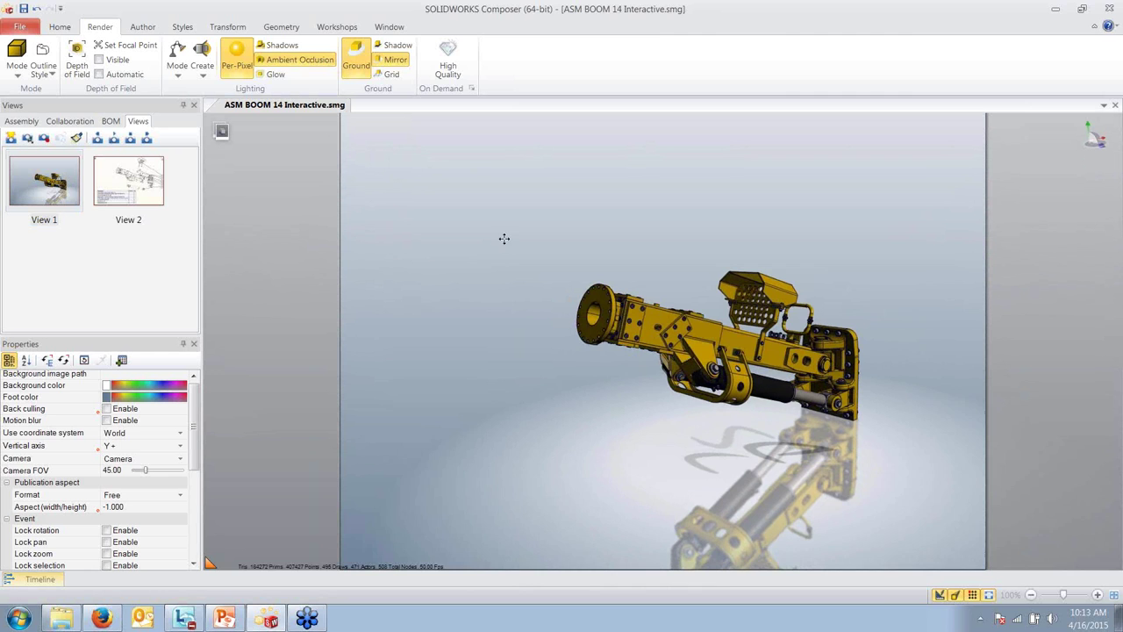
# - Set up the Views workshop to capture only the custom Location and Link properties of selected actors
pyautogui.click(336, 27)
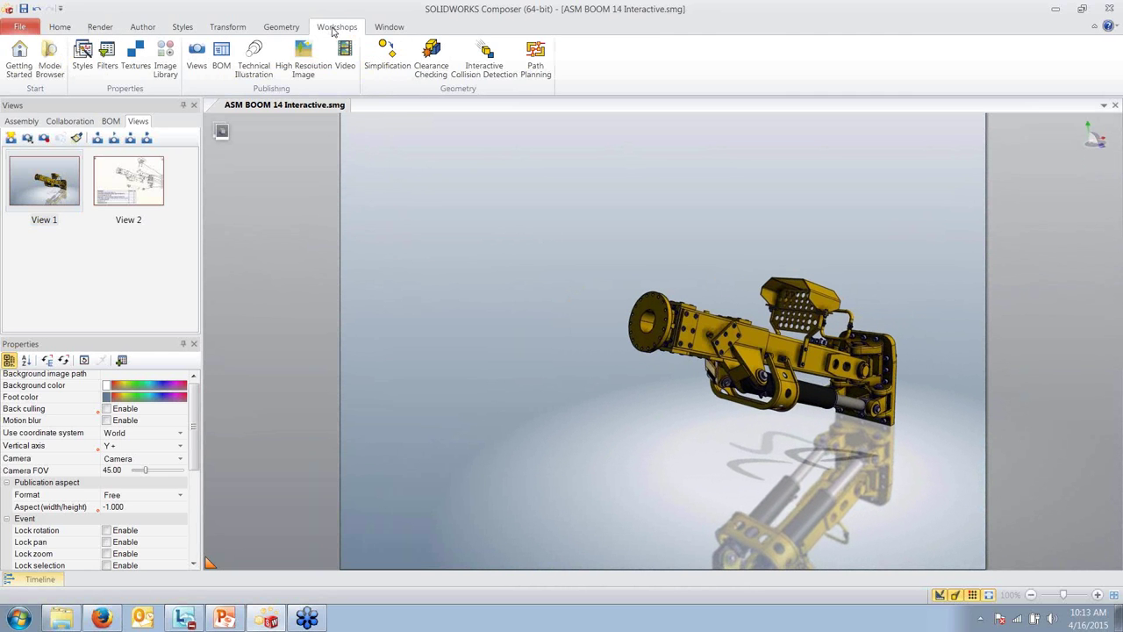
pyautogui.click(196, 54)
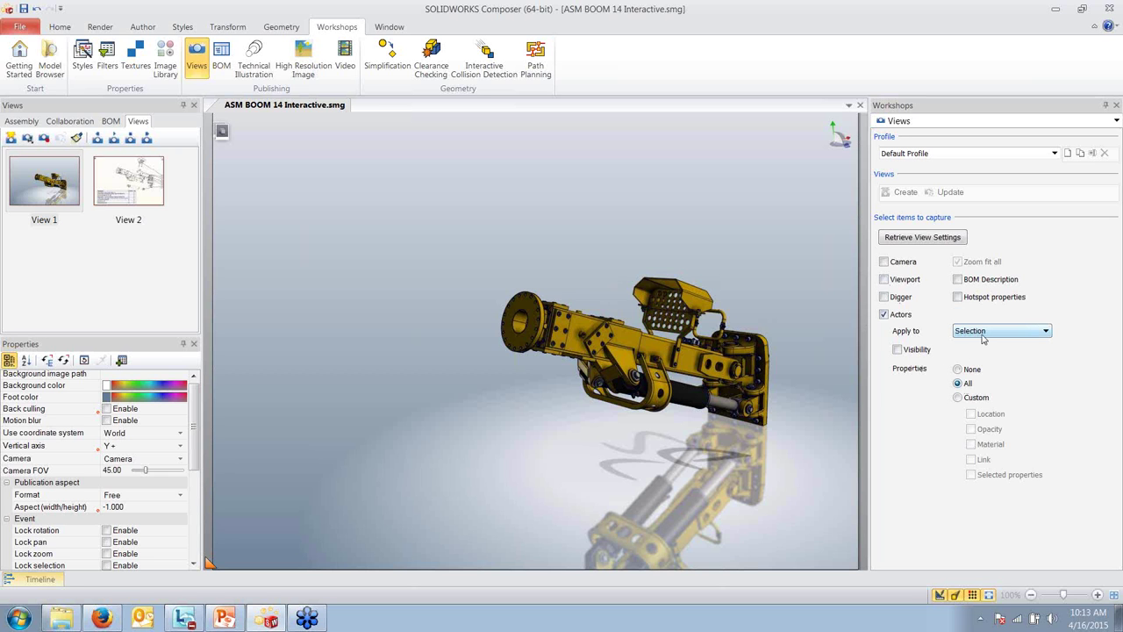
pyautogui.click(975, 399)
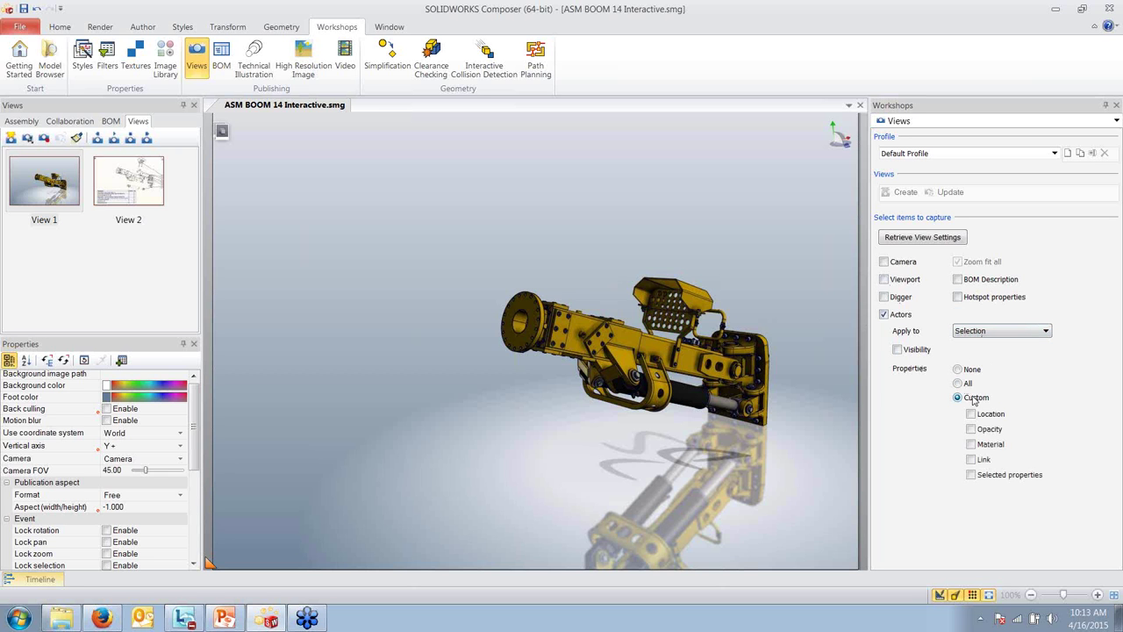
pyautogui.click(972, 416)
# - Select the whole 0315 01005 & 0315 01006_TUBO subassembly and create a custom view from it
pyautogui.click(527, 325)
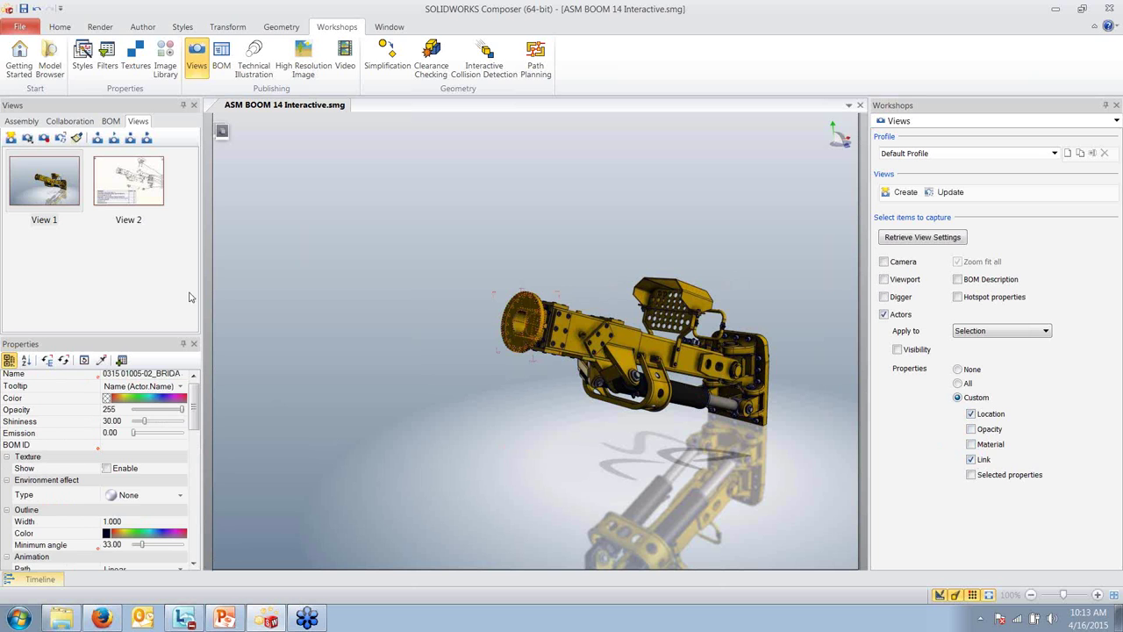
pyautogui.click(23, 122)
pyautogui.click(123, 218)
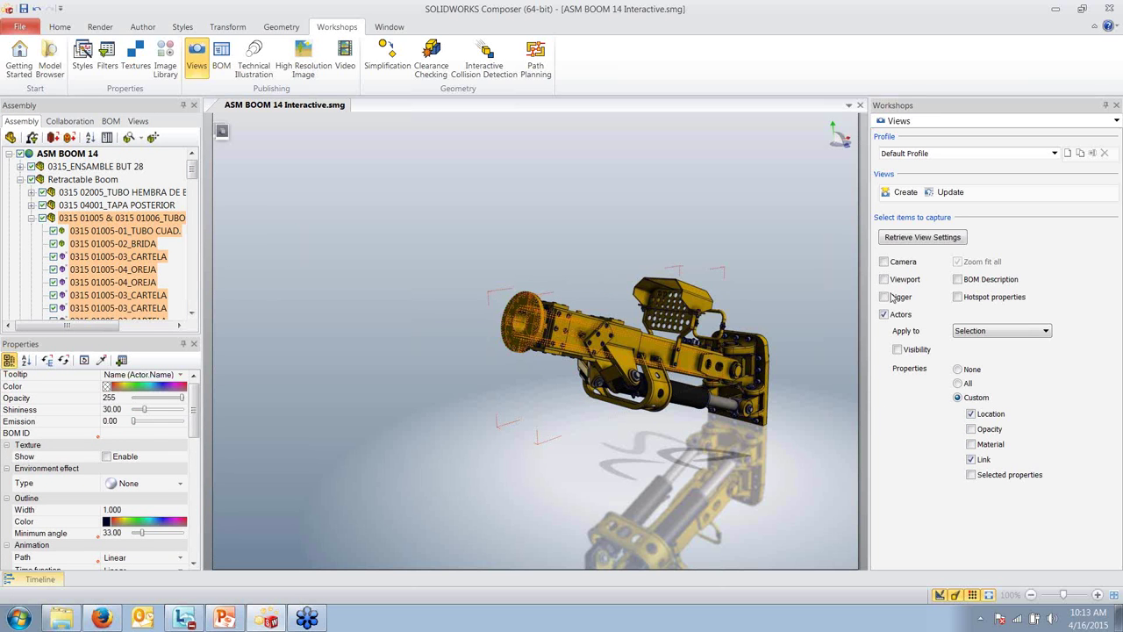
pyautogui.click(906, 193)
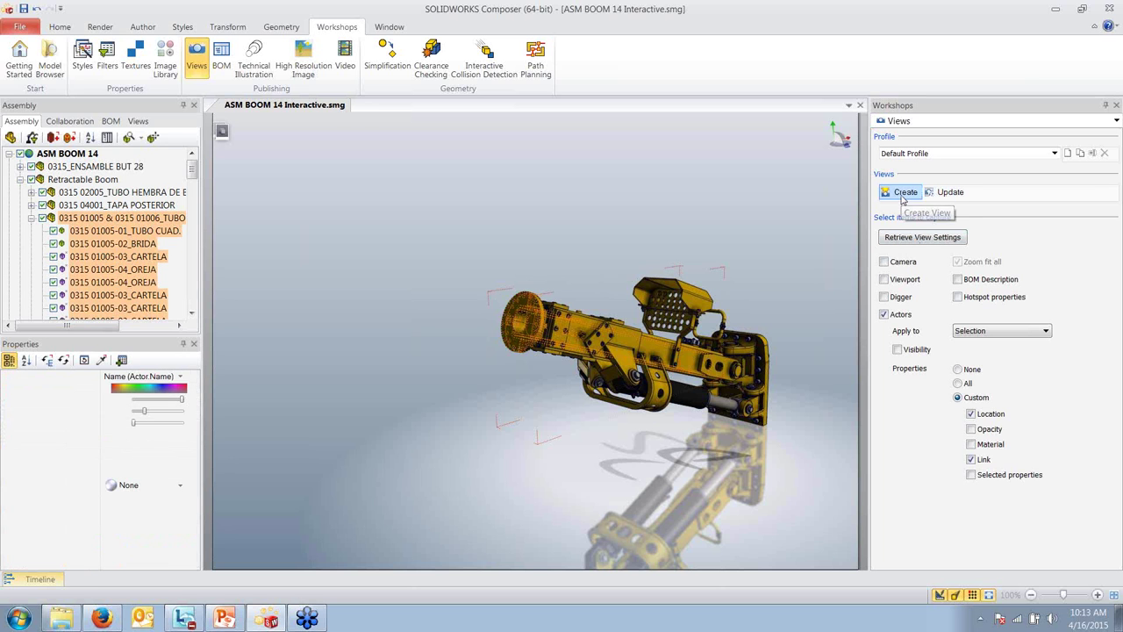
# - Rename the new custom view as Collapsed state and clear the selection
pyautogui.click(138, 121)
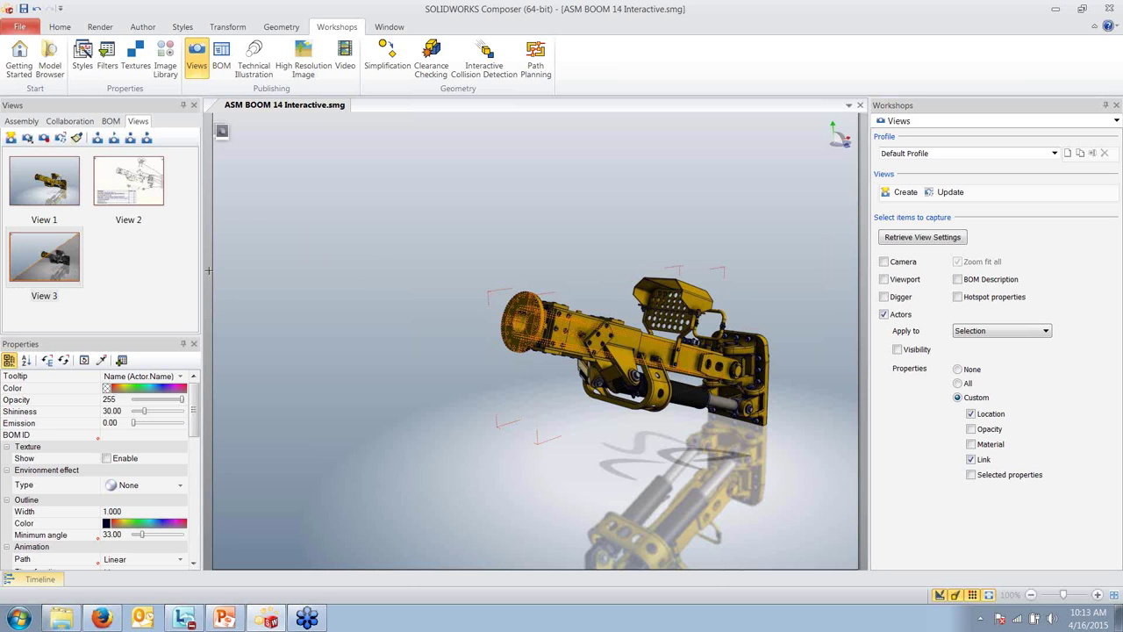
pyautogui.doubleClick(43, 293)
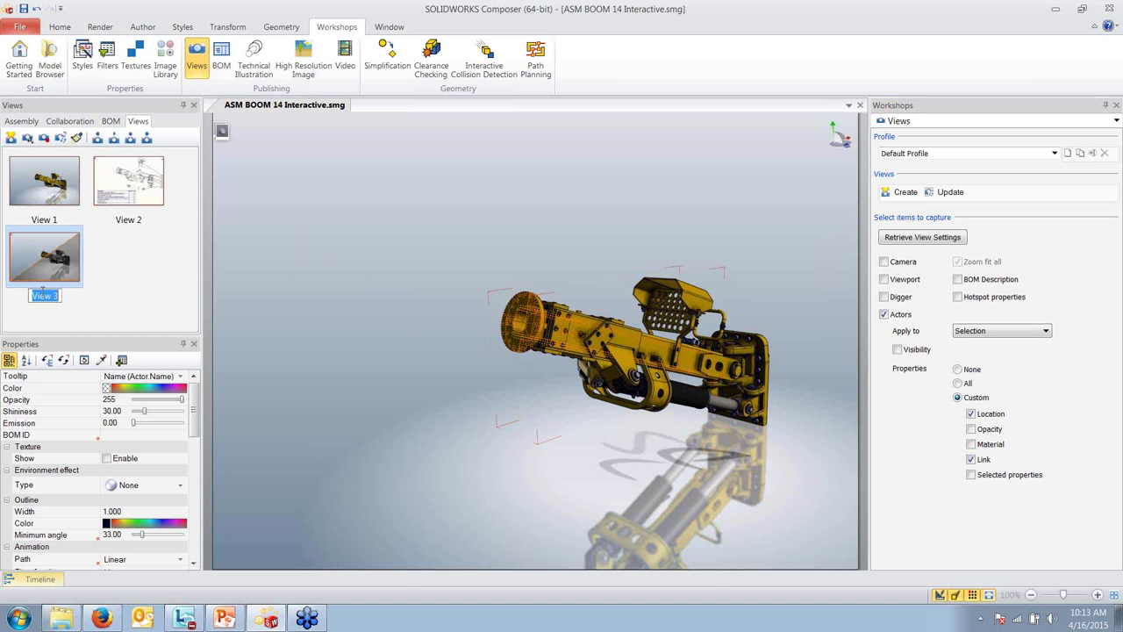
pyautogui.write('Collapsed state')
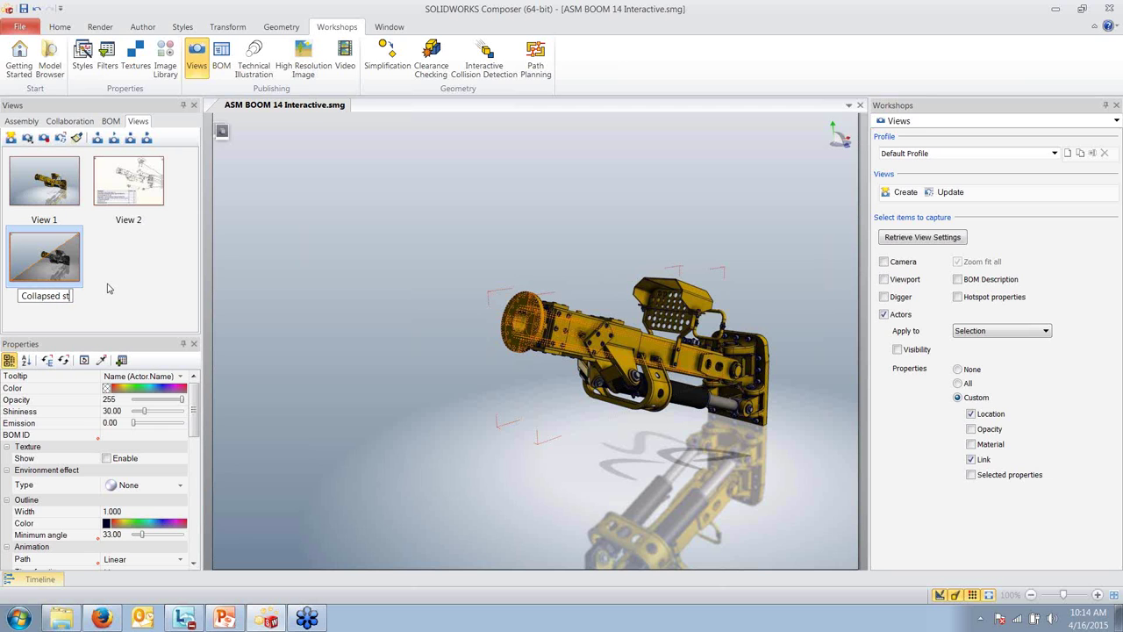
pyautogui.click(247, 271)
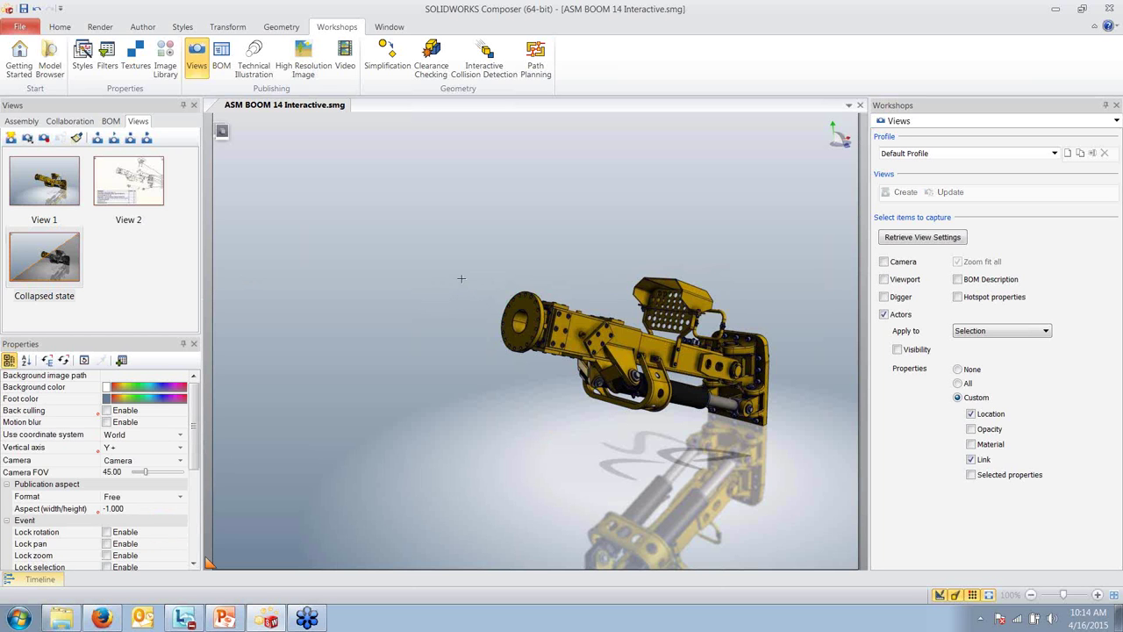
# - Translate the 0315 01005 & 0315 01006_TUBO subassembly outward from the boom, along the direction normal to its end flange face
pyautogui.click(531, 316)
pyautogui.click(21, 121)
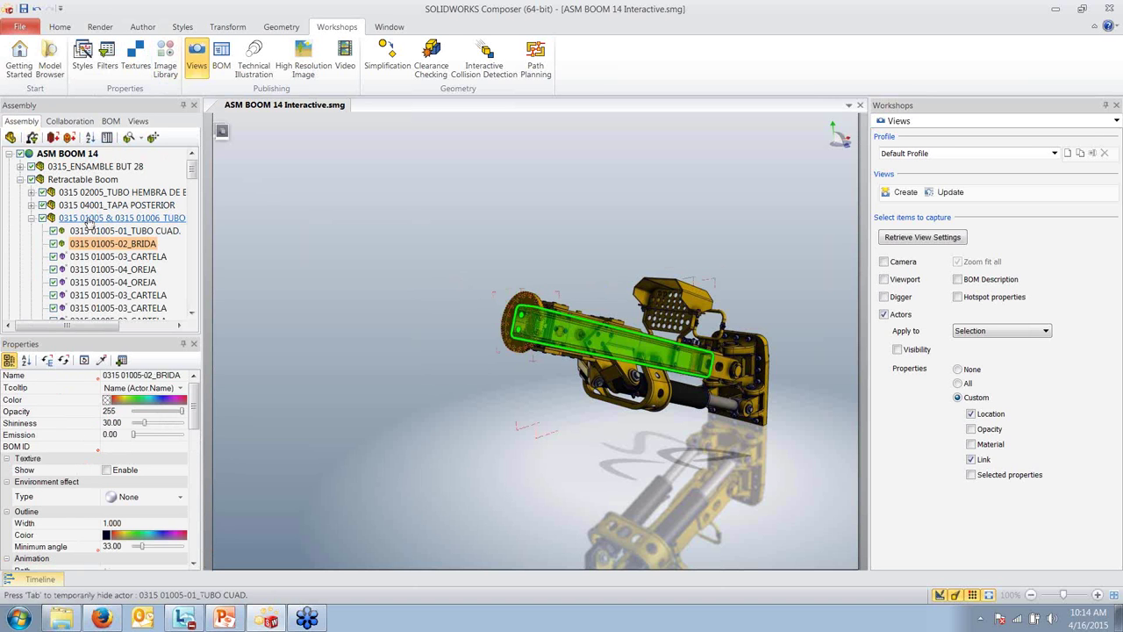
pyautogui.click(535, 307)
pyautogui.rightClick(470, 255)
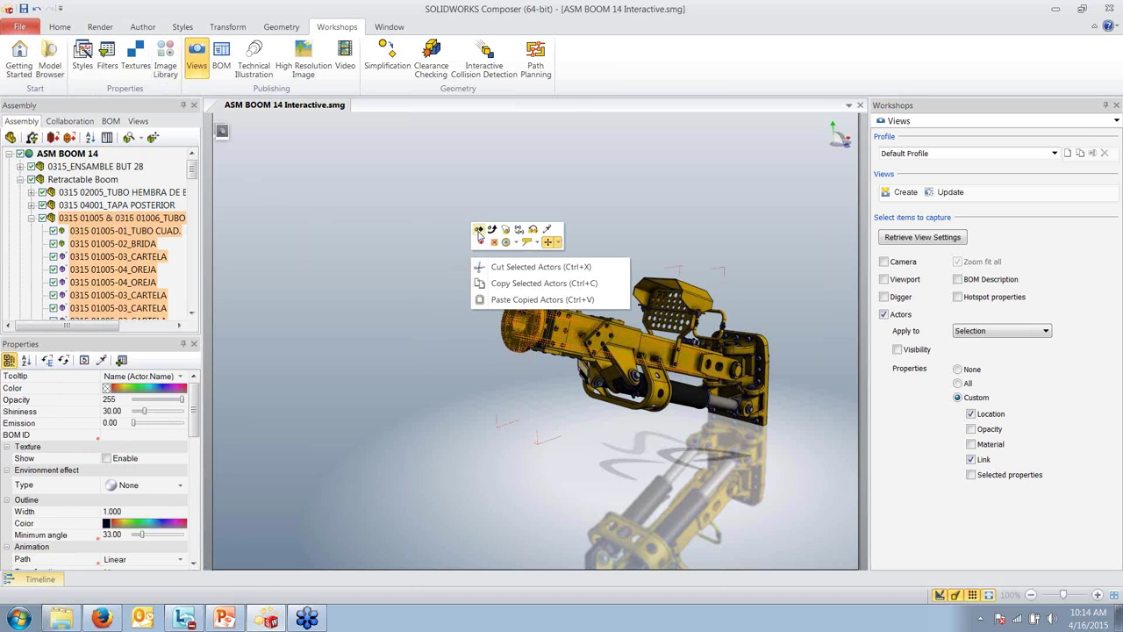
pyautogui.click(480, 232)
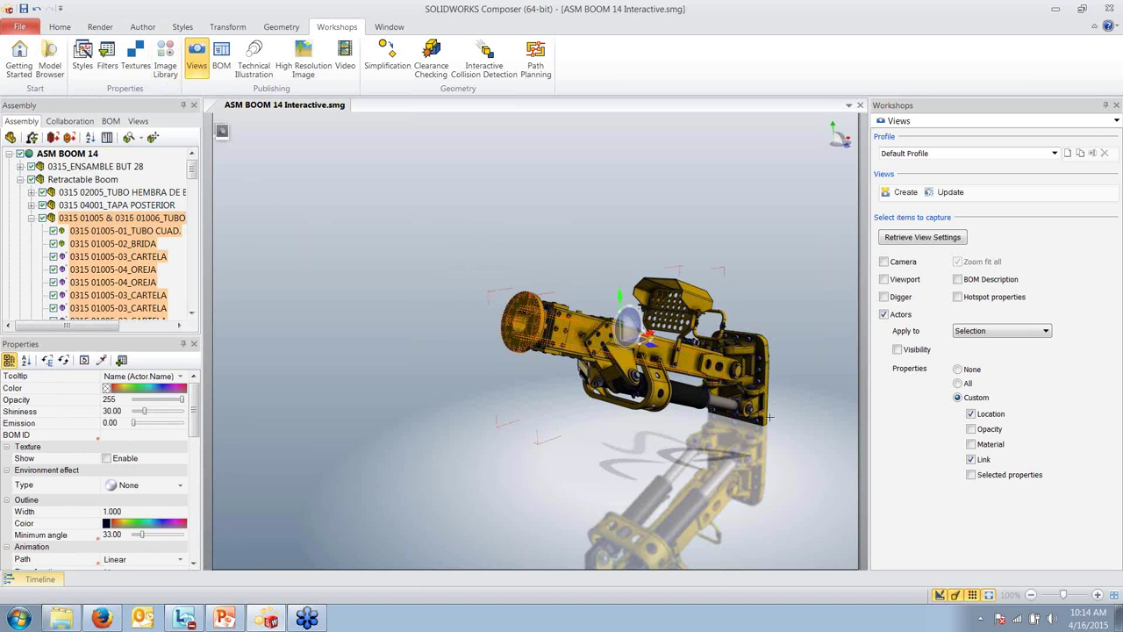
pyautogui.click(648, 334)
pyautogui.moveTo(647, 334)
pyautogui.mouseDown()
pyautogui.moveTo(472, 321)
pyautogui.moveTo(721, 330)
pyautogui.moveTo(614, 332)
pyautogui.moveTo(629, 332)
pyautogui.mouseUp()
pyautogui.press('alt')
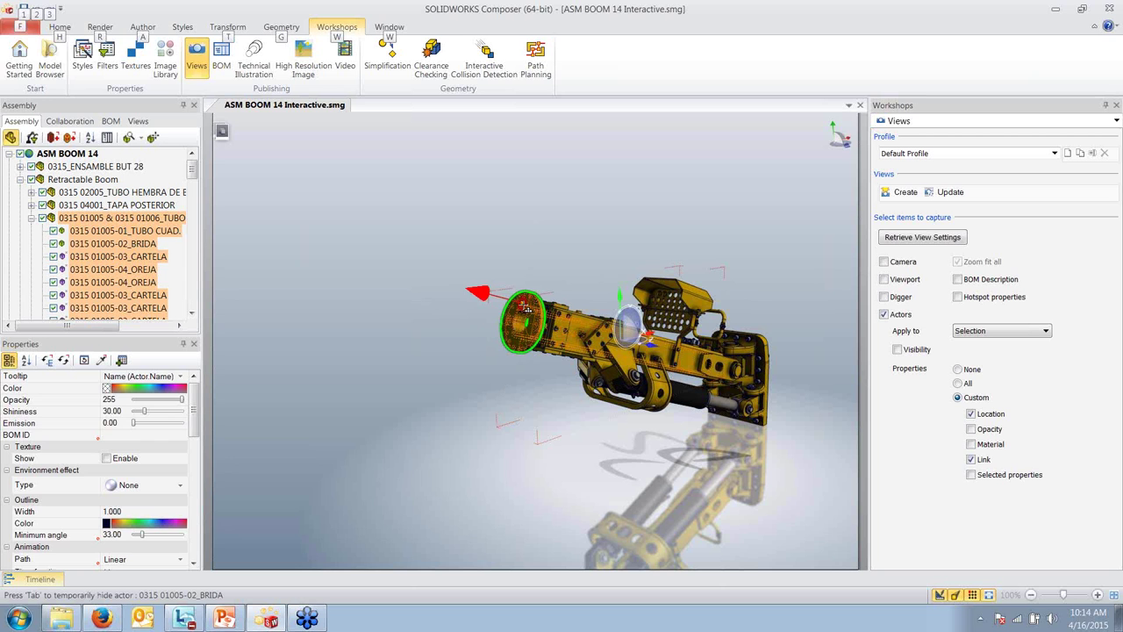
pyautogui.moveTo(525, 307); pyautogui.dragTo(332, 265)
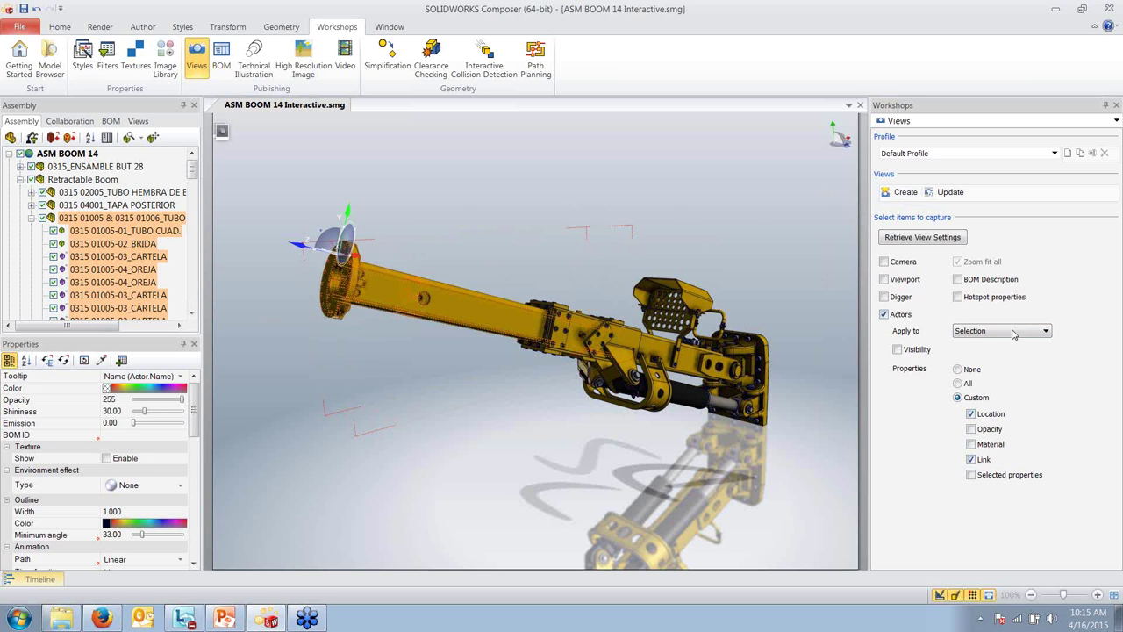
# - Create a custom view of the pulled-out tube subassembly and rename it Extended
pyautogui.click(902, 193)
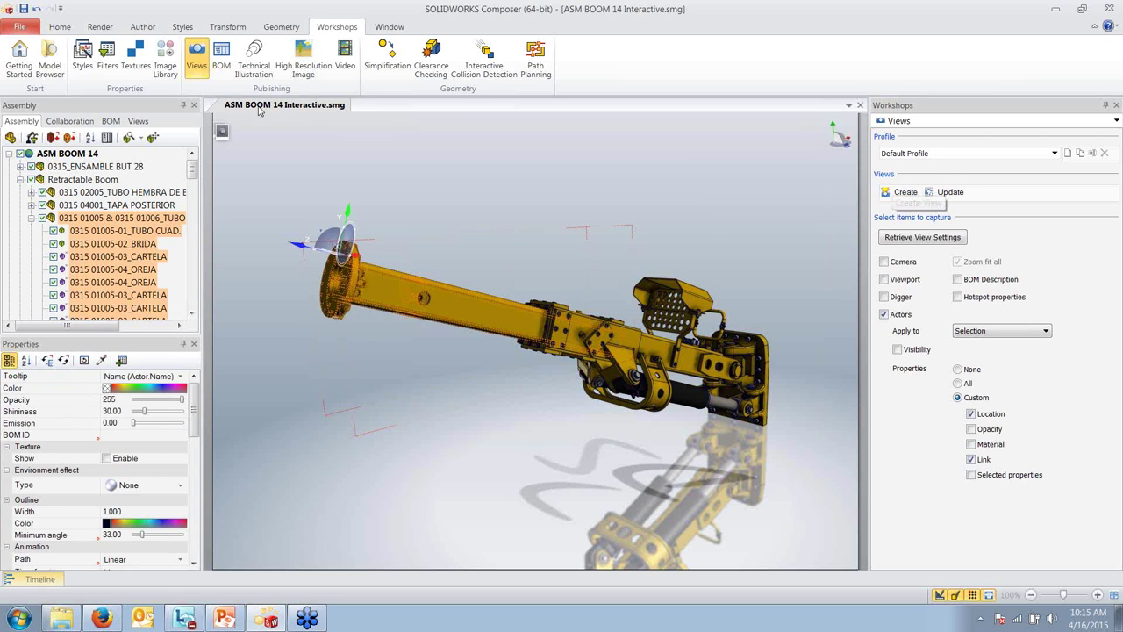
pyautogui.click(138, 122)
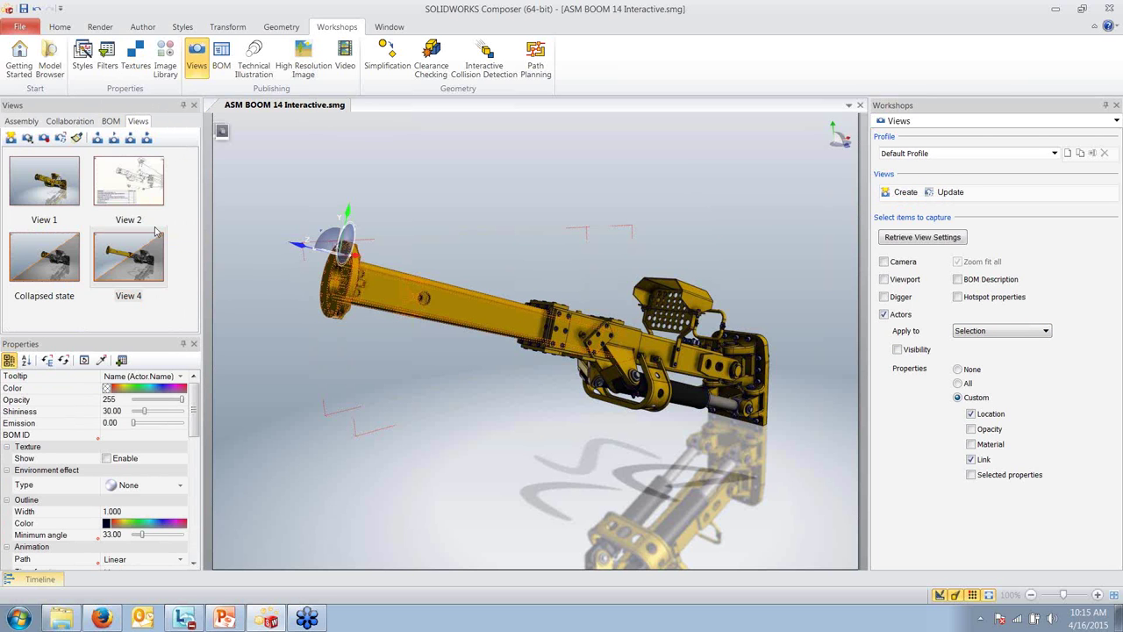
pyautogui.click(129, 297)
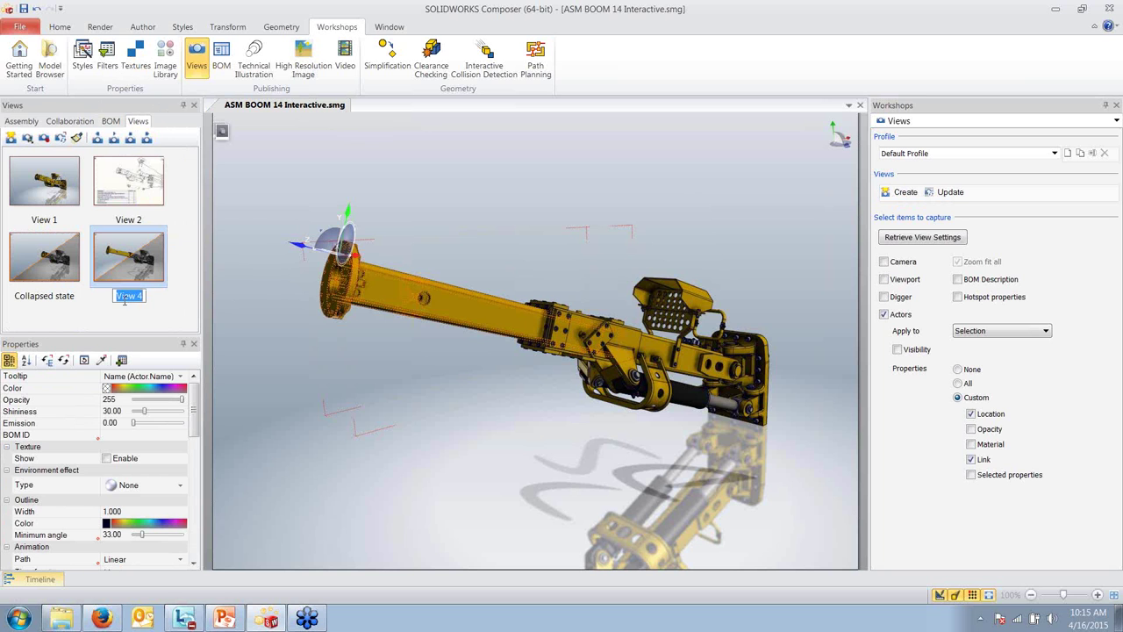
pyautogui.write('Extended')
pyautogui.click(229, 262)
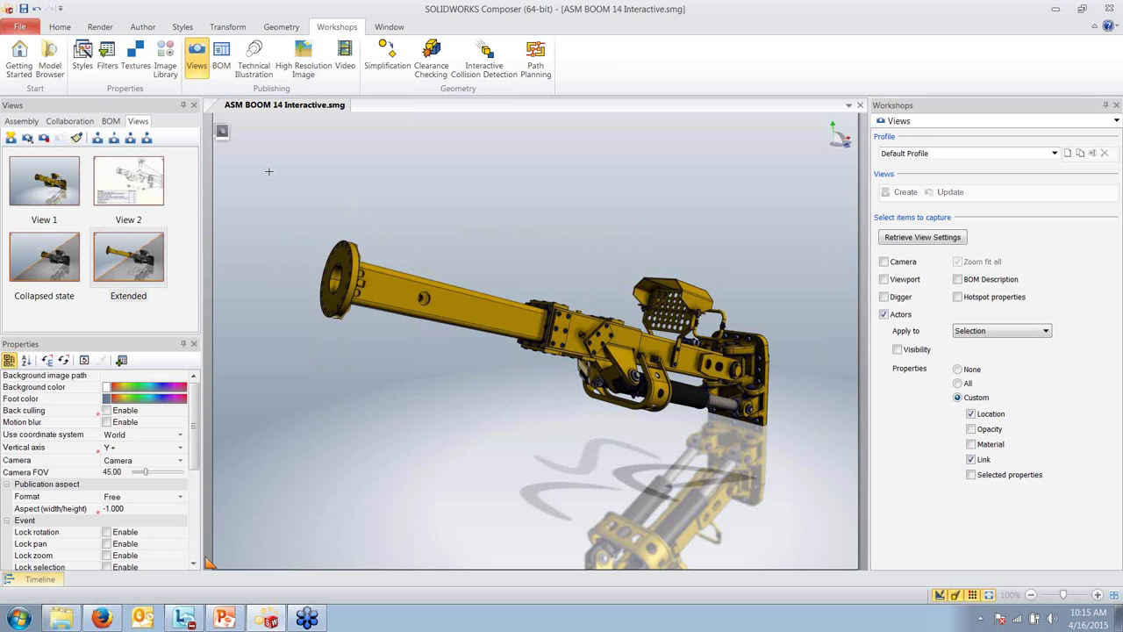
# - Play View 1, View 2 and View 1 again, and apply the Extended view to check the boom's extension
pyautogui.click(78, 184)
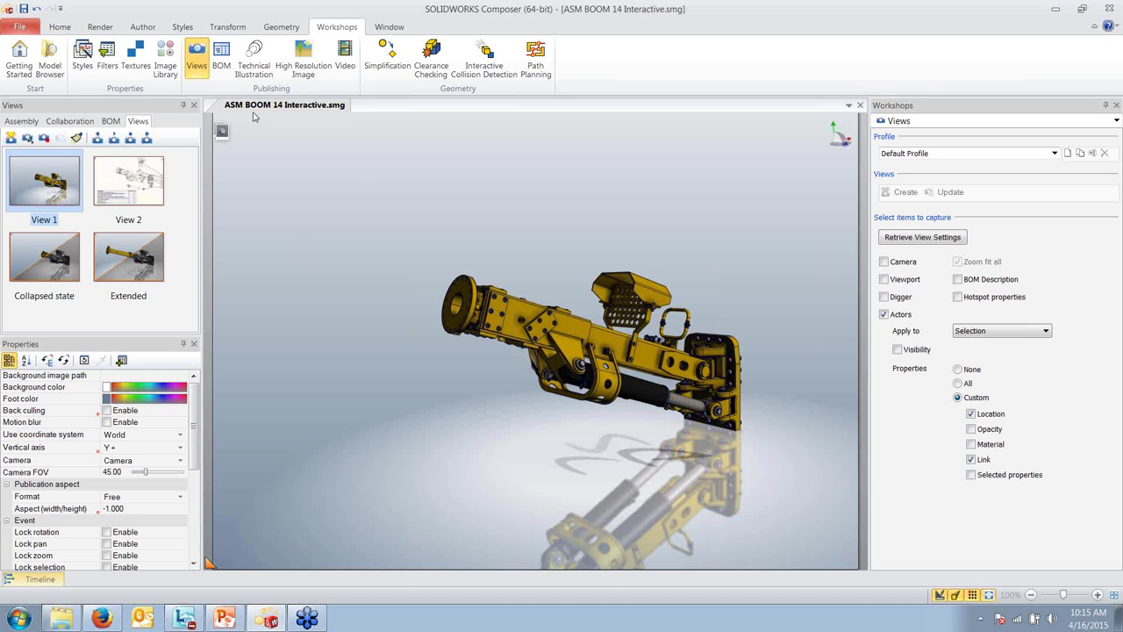
pyautogui.click(107, 195)
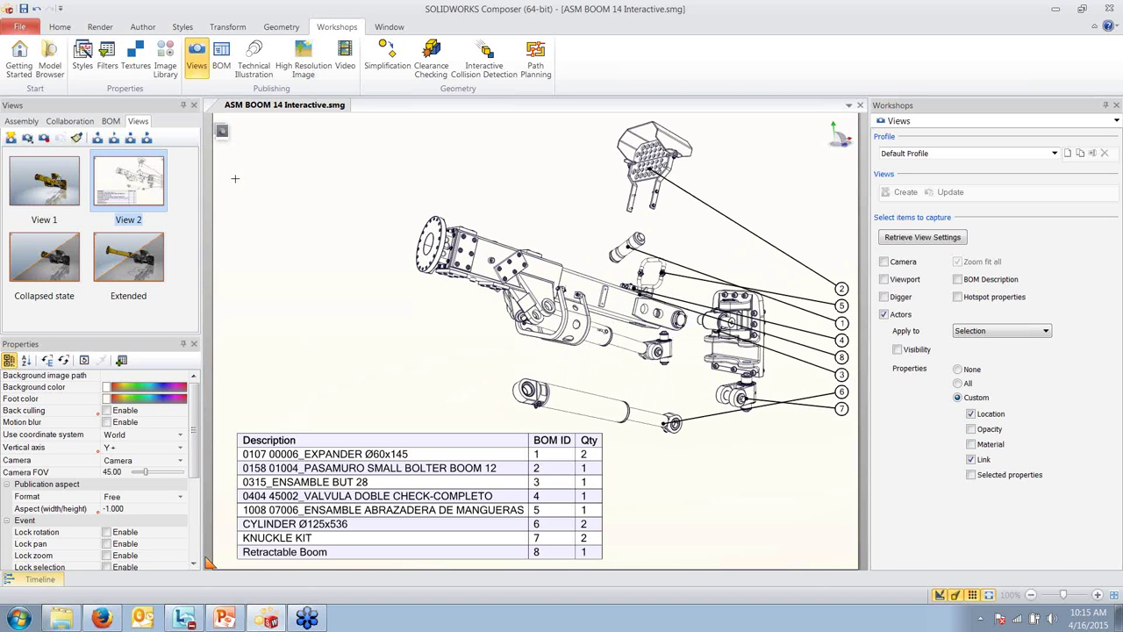
pyautogui.click(74, 194)
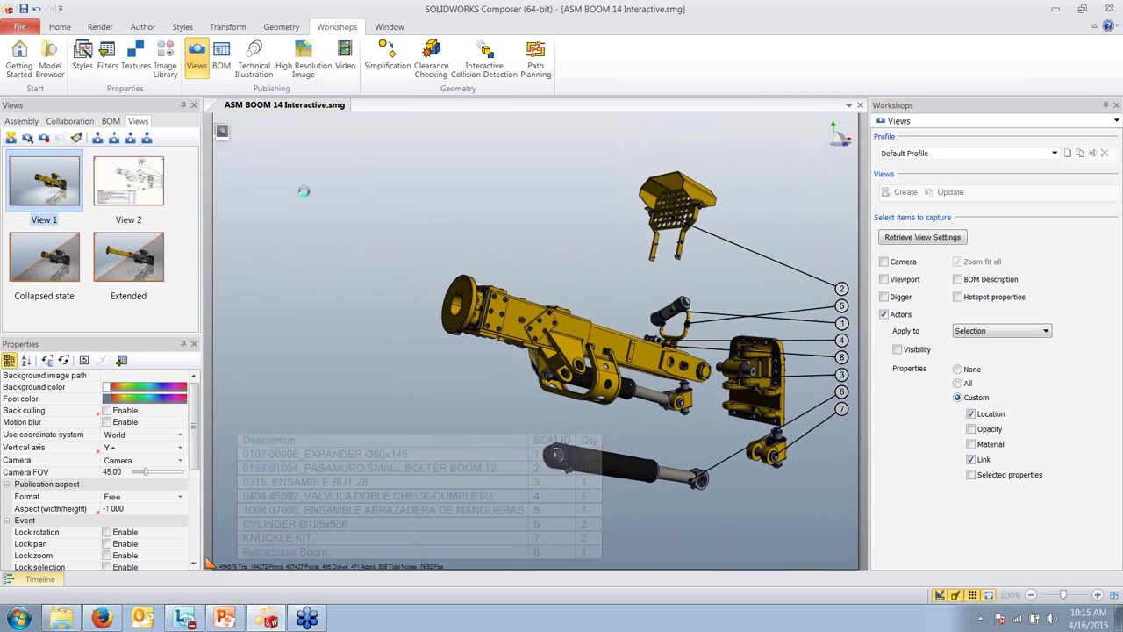
pyautogui.click(136, 267)
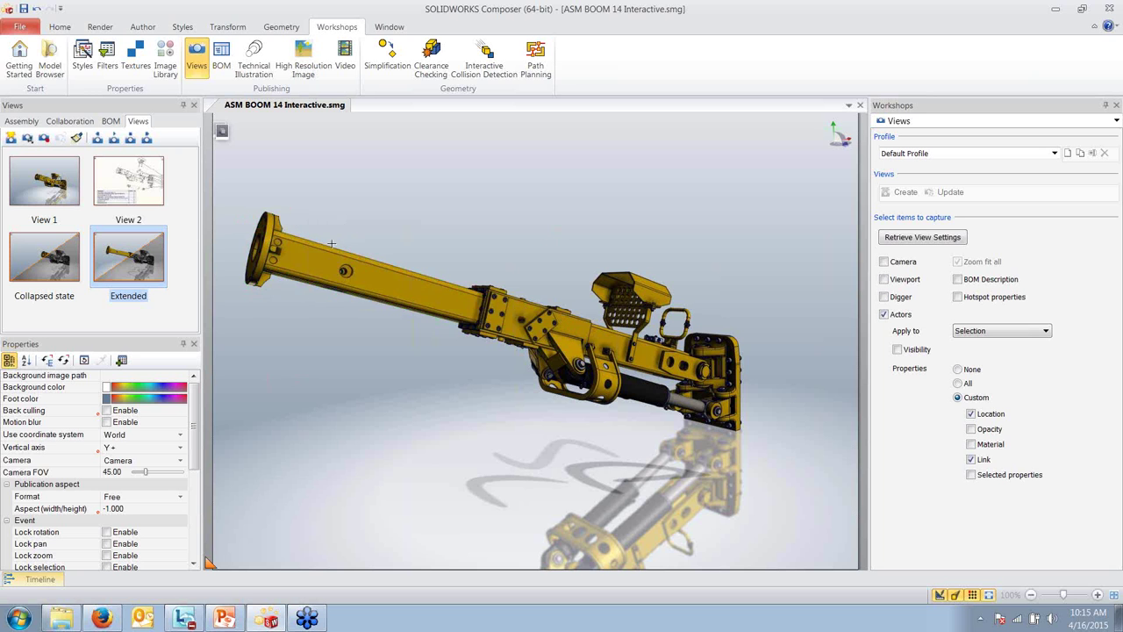
# - Apply the Extended and Collapsed state views from different camera angles to check the tube's motion, and return to View 1
pyautogui.click(74, 193)
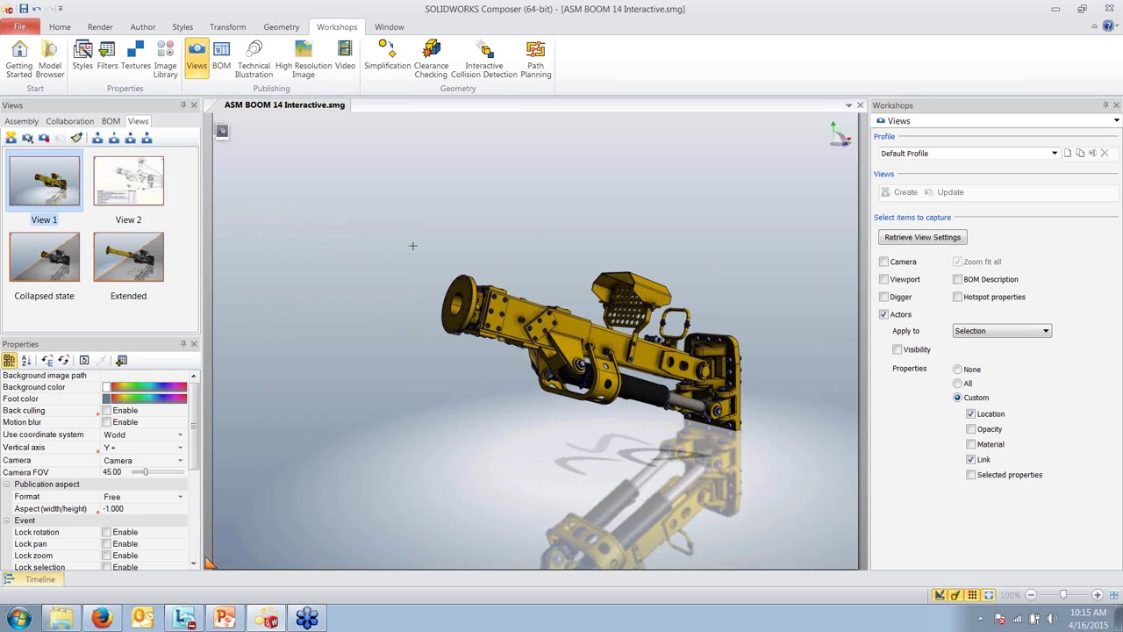
pyautogui.moveTo(405, 246); pyautogui.dragTo(281, 258)
pyautogui.click(154, 260)
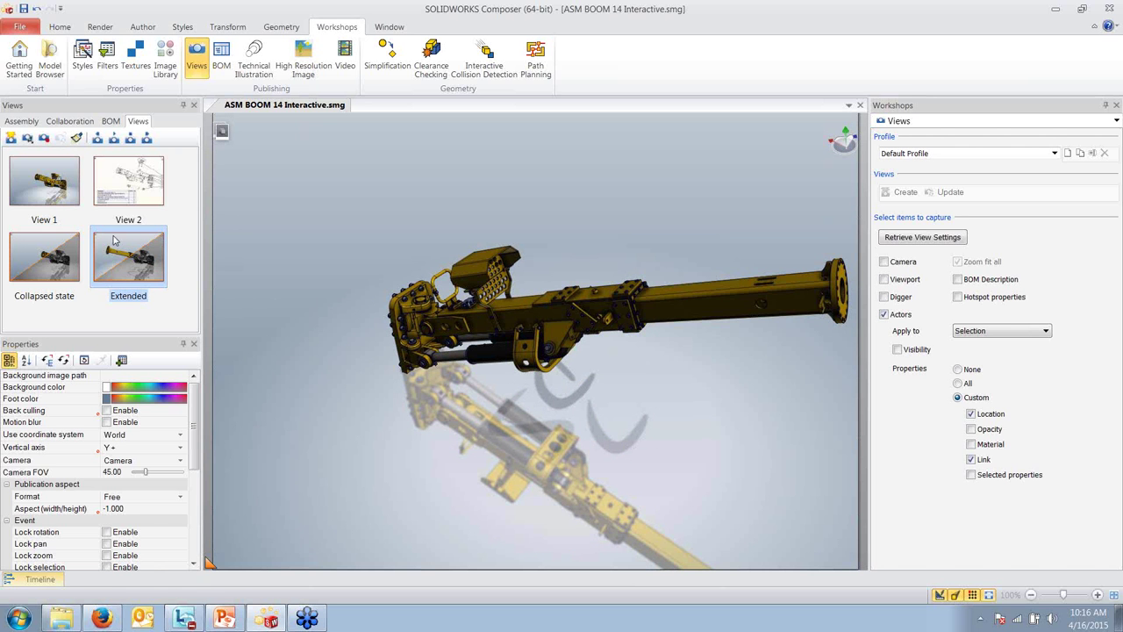
pyautogui.click(59, 262)
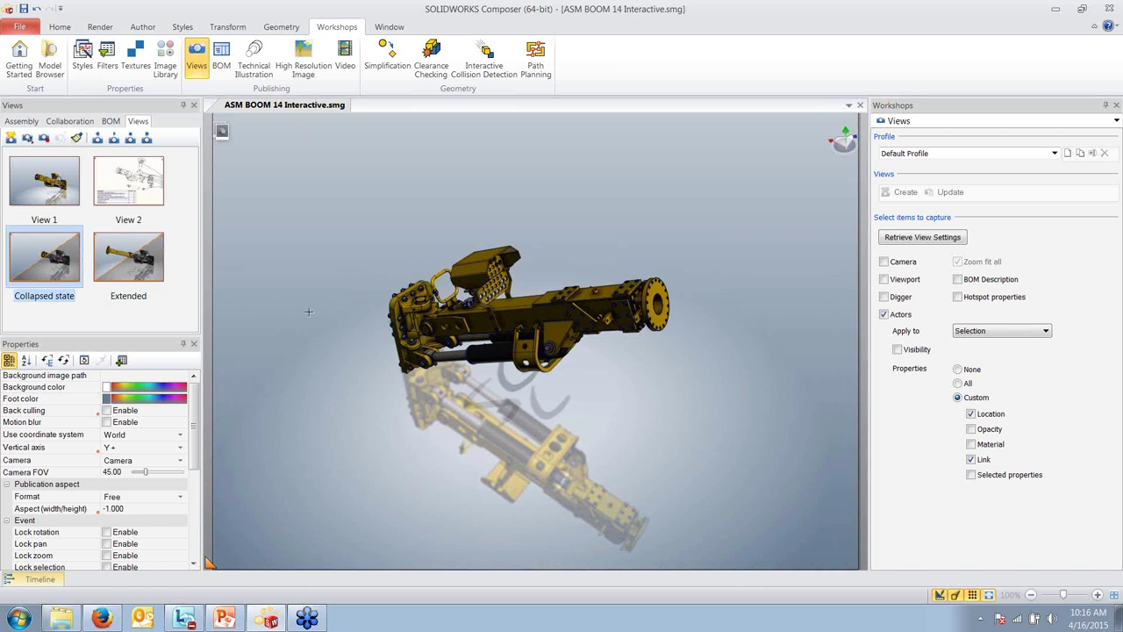
pyautogui.click(128, 279)
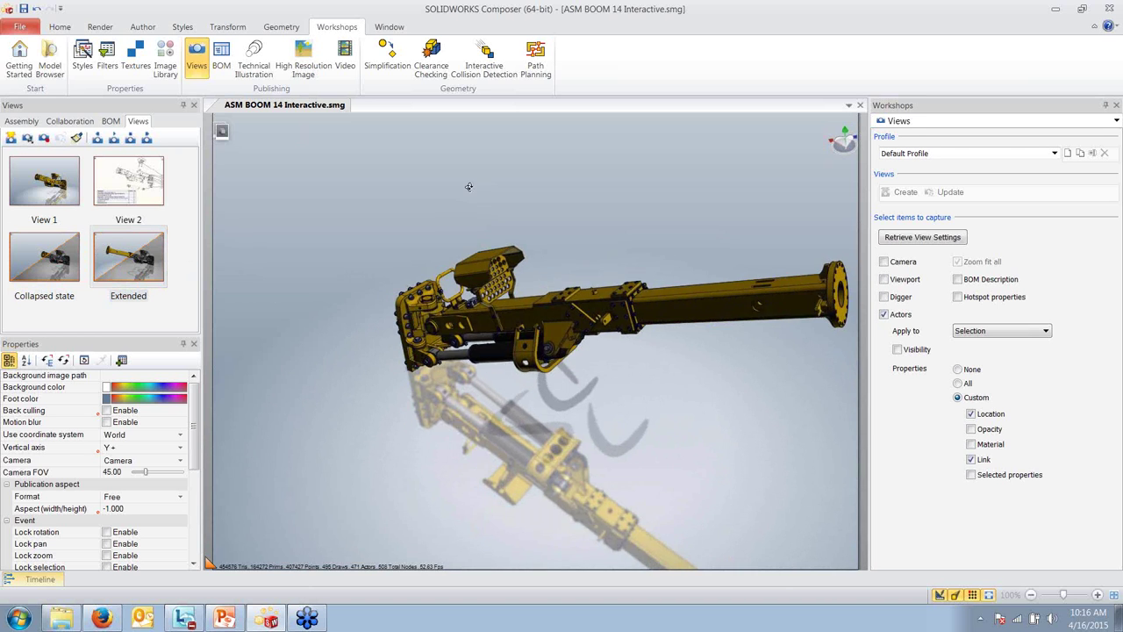
pyautogui.click(49, 259)
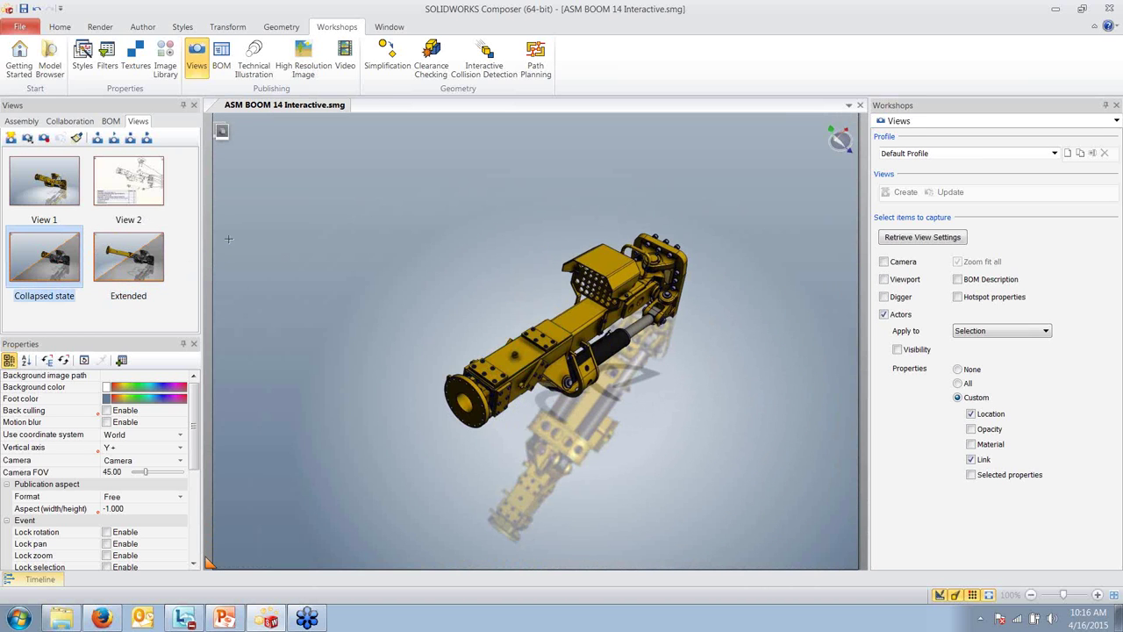
pyautogui.click(44, 181)
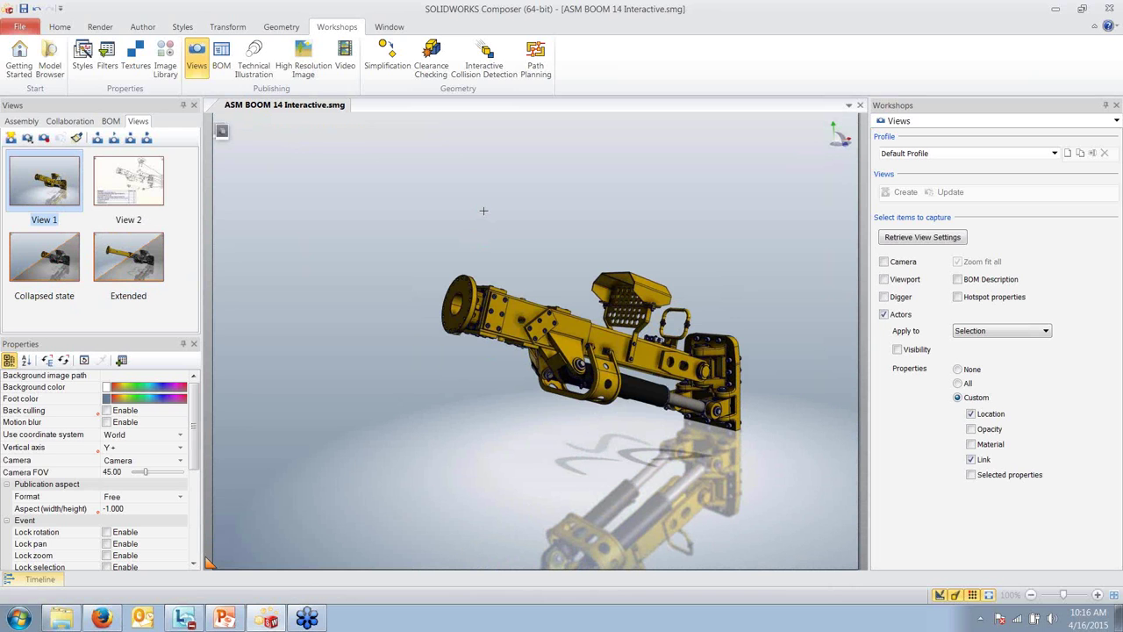
# - Select the retractable 0315 01005 & 0315 01006_TUBO subassembly of the boom and return to the list of views
pyautogui.click(460, 298)
pyautogui.click(35, 121)
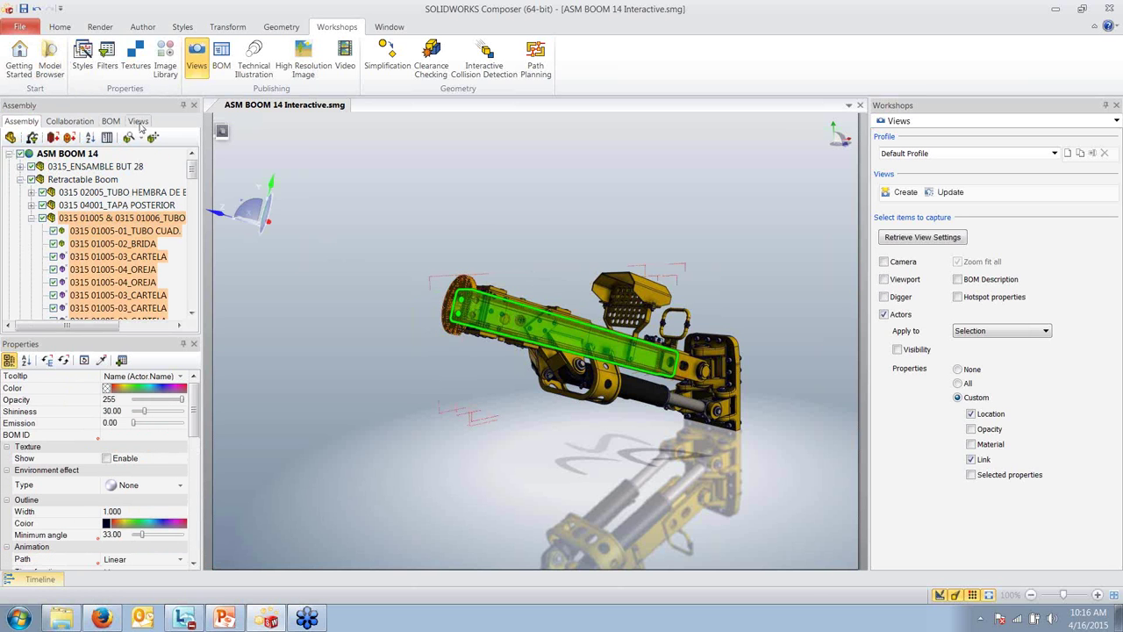
pyautogui.click(138, 121)
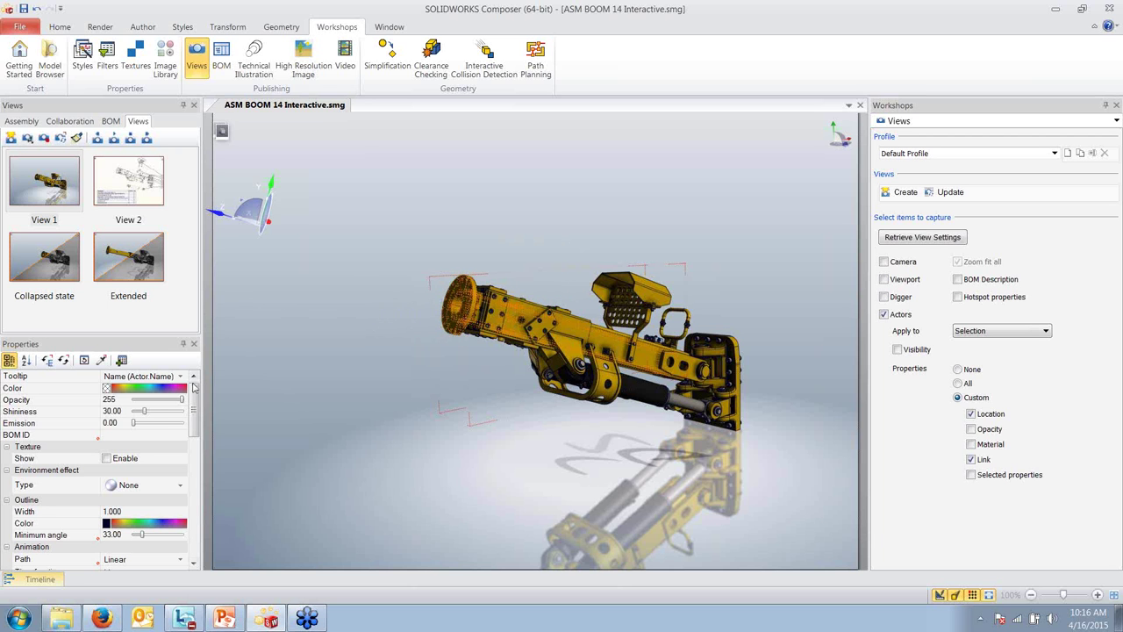
# - Start an event link for the selected tube subassembly and set its URL type to view://
pyautogui.moveTo(195, 411); pyautogui.dragTo(194, 479)
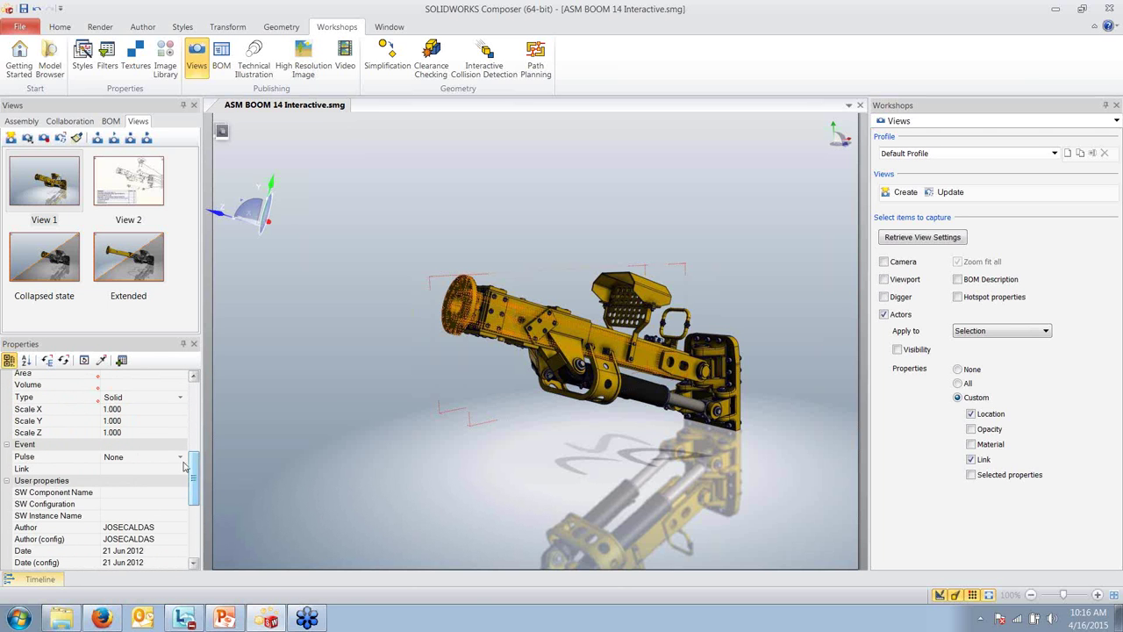
pyautogui.click(42, 448)
pyautogui.click(184, 469)
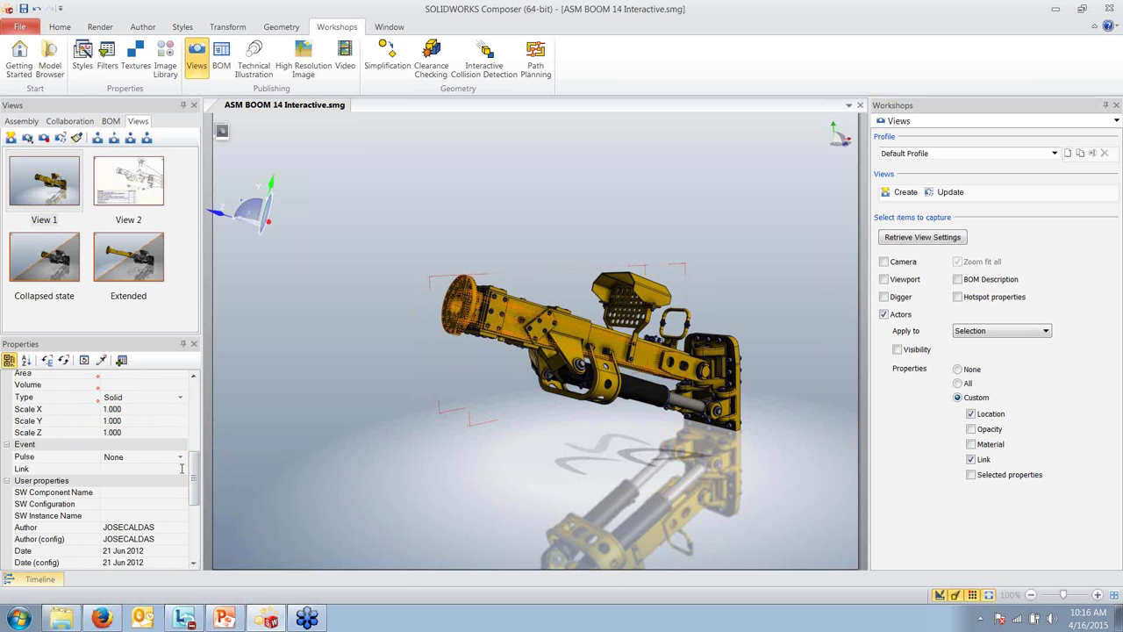
pyautogui.click(183, 470)
pyautogui.click(184, 470)
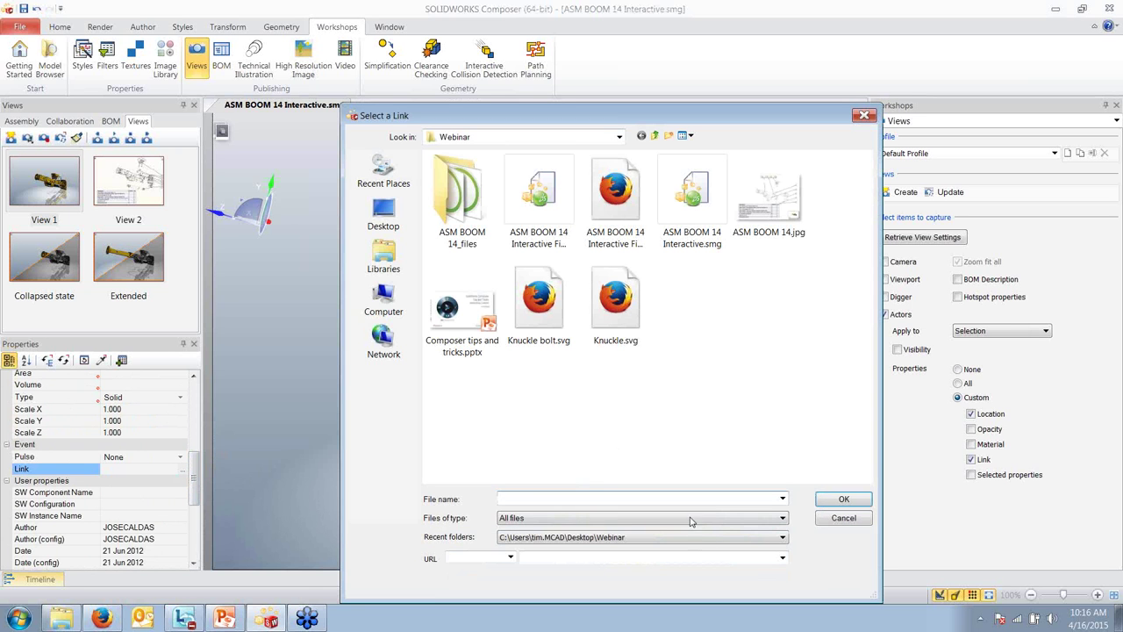
pyautogui.click(512, 559)
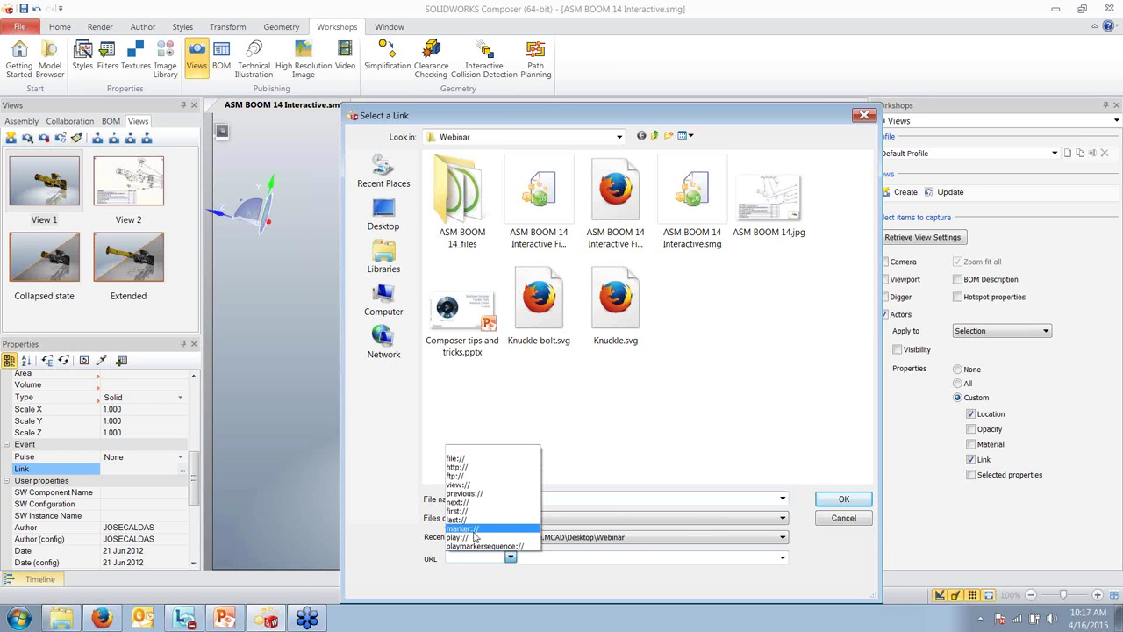
pyautogui.click(458, 485)
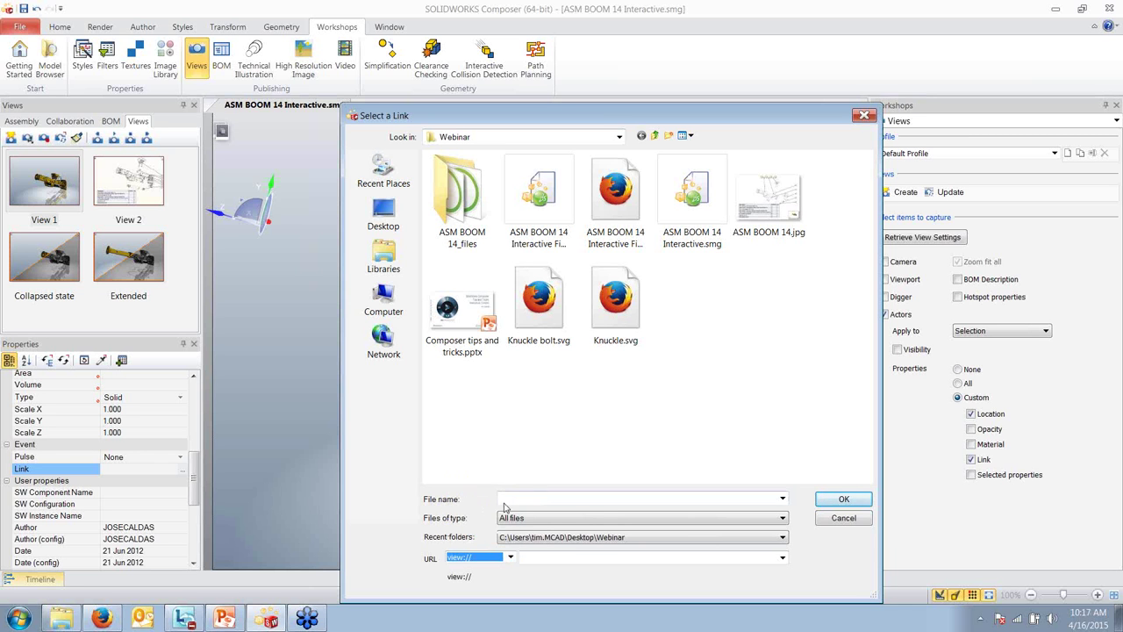
# - Set the tube's link target to the Extended view and update the Collapsed state view with it
pyautogui.click(782, 558)
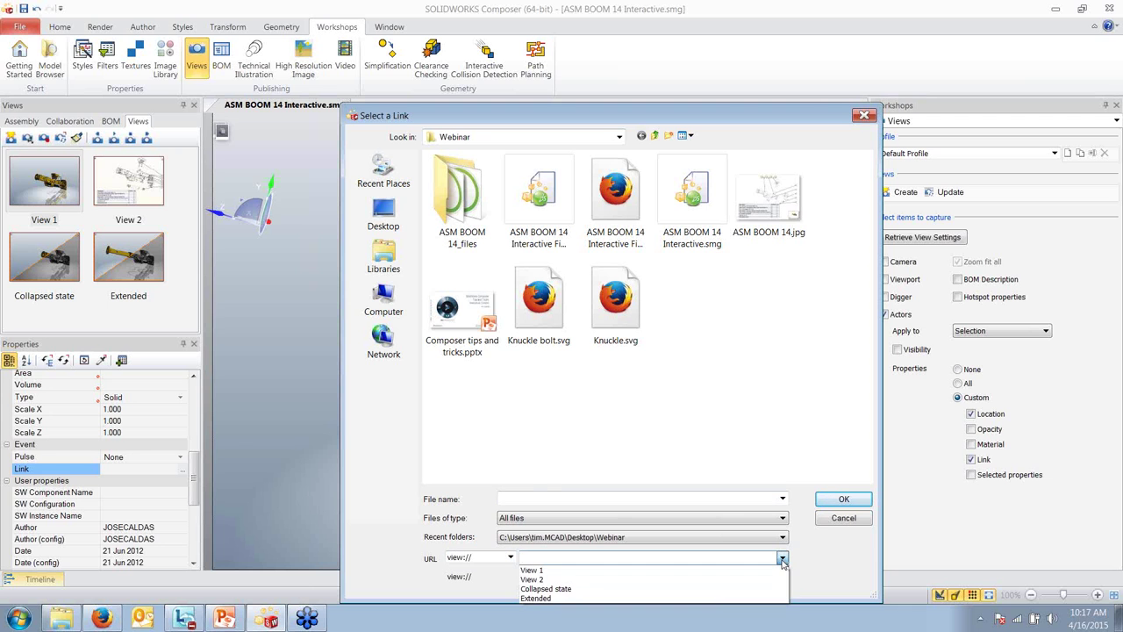
pyautogui.click(732, 118)
pyautogui.moveTo(729, 115); pyautogui.dragTo(711, 56)
pyautogui.click(766, 498)
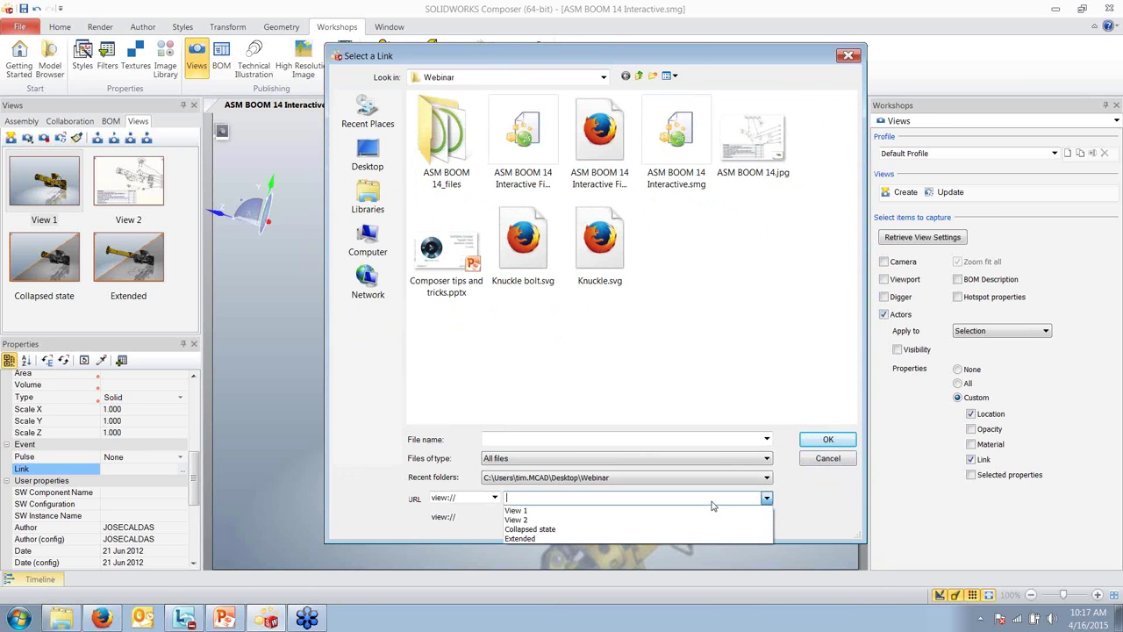
pyautogui.click(546, 538)
pyautogui.click(828, 439)
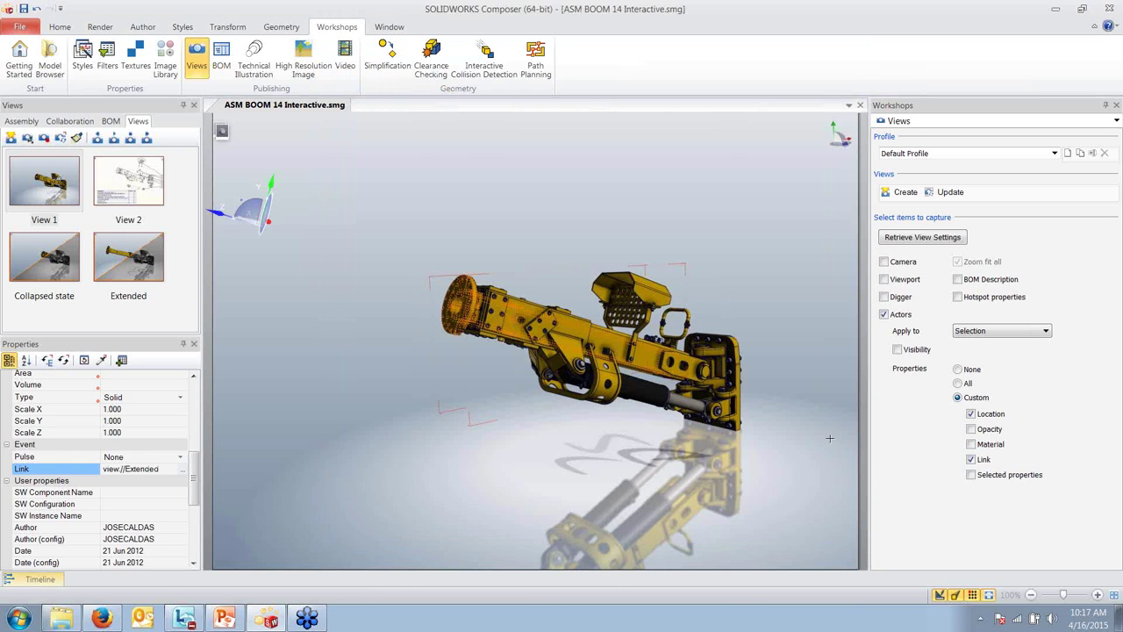
pyautogui.click(78, 274)
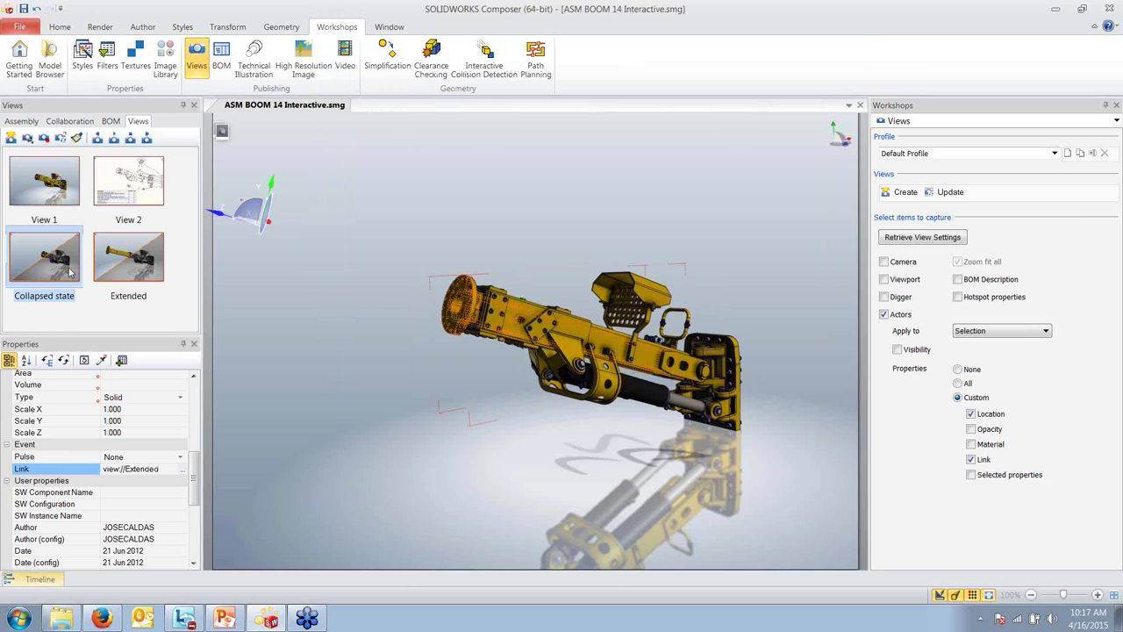
pyautogui.click(948, 193)
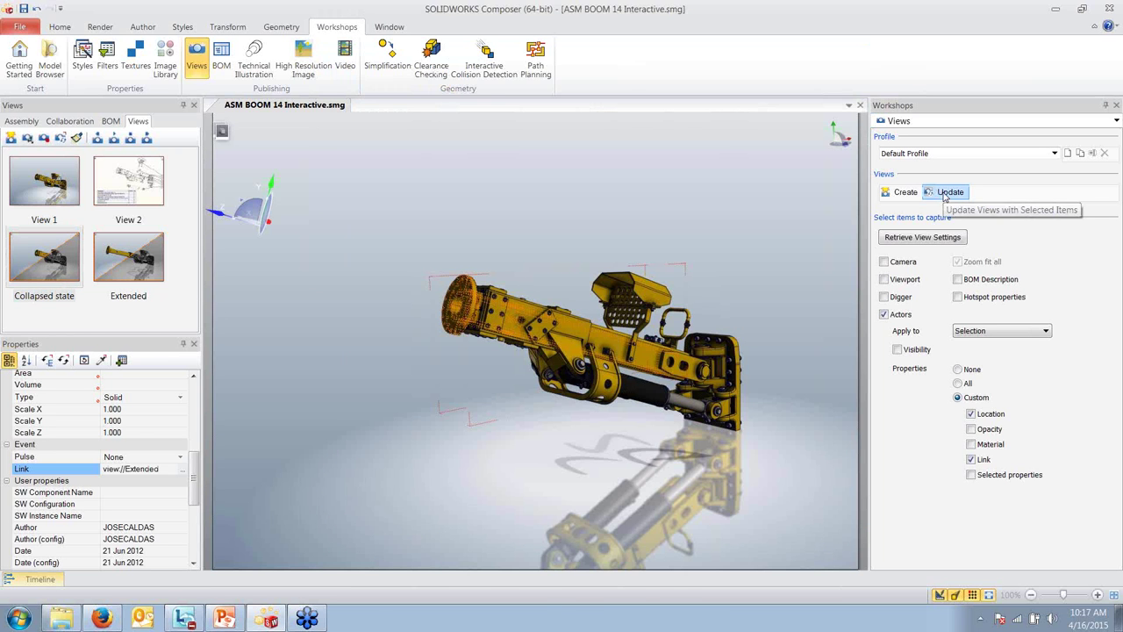
# - Apply the Extended view, link the tube subassembly to view://Collapsed state, and update the Extended view
pyautogui.click(118, 272)
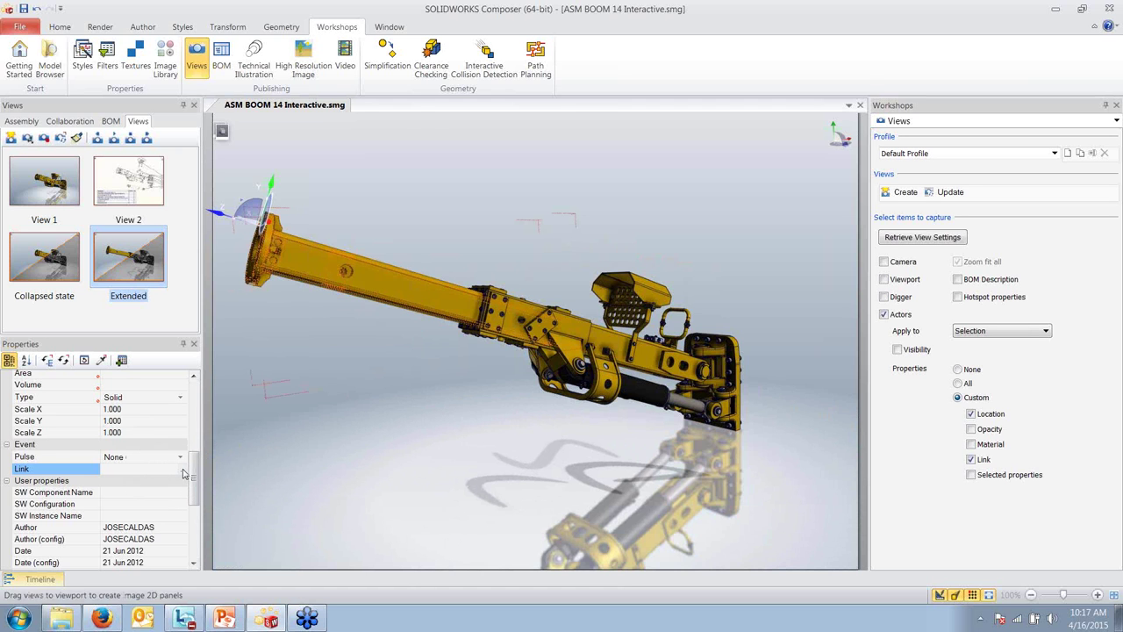
pyautogui.click(184, 471)
pyautogui.click(495, 497)
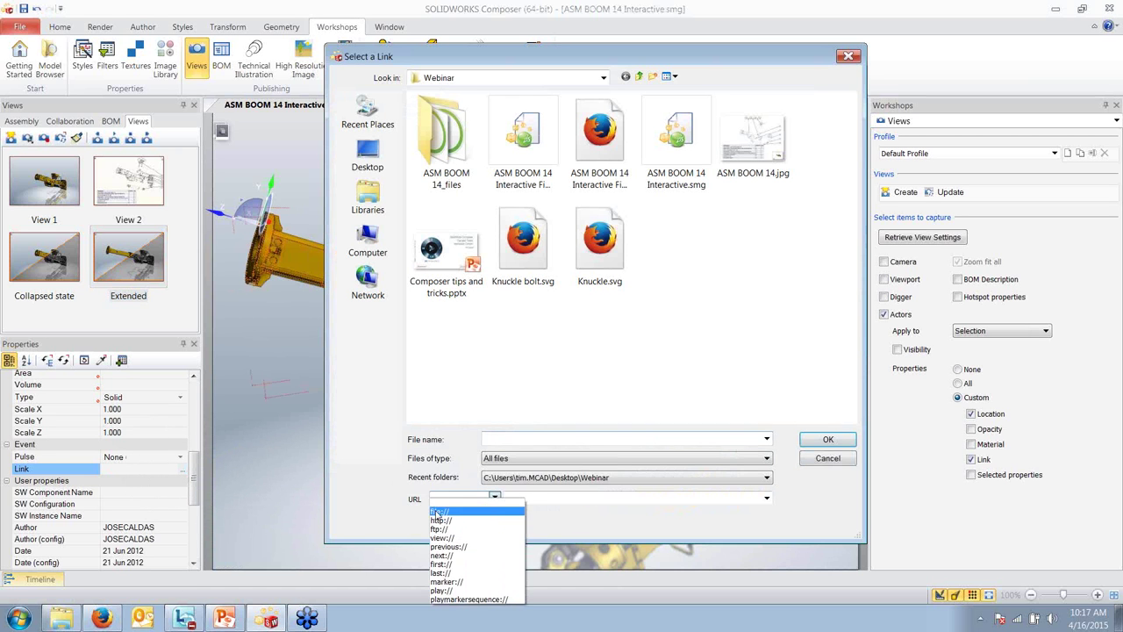
pyautogui.click(443, 538)
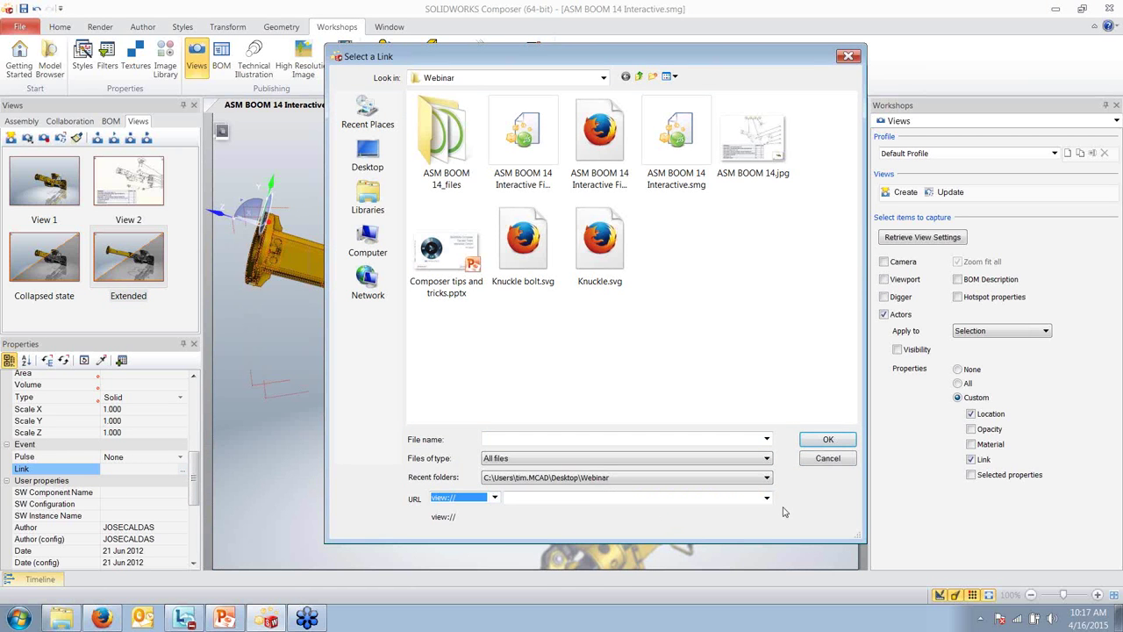
pyautogui.click(768, 498)
pyautogui.click(536, 511)
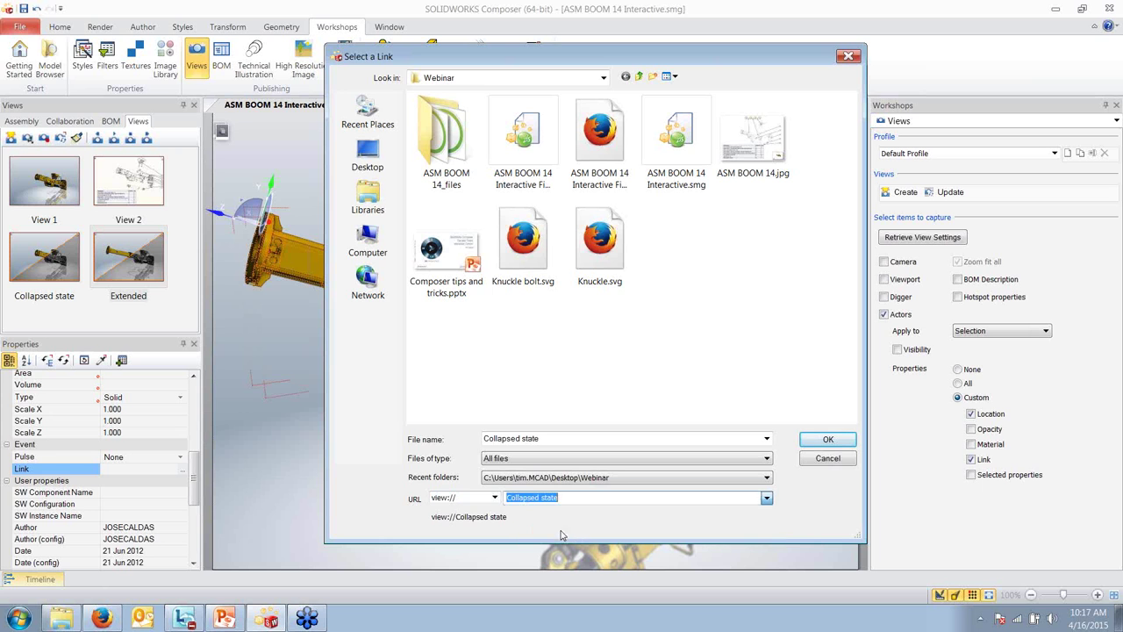
pyautogui.click(819, 441)
pyautogui.click(159, 279)
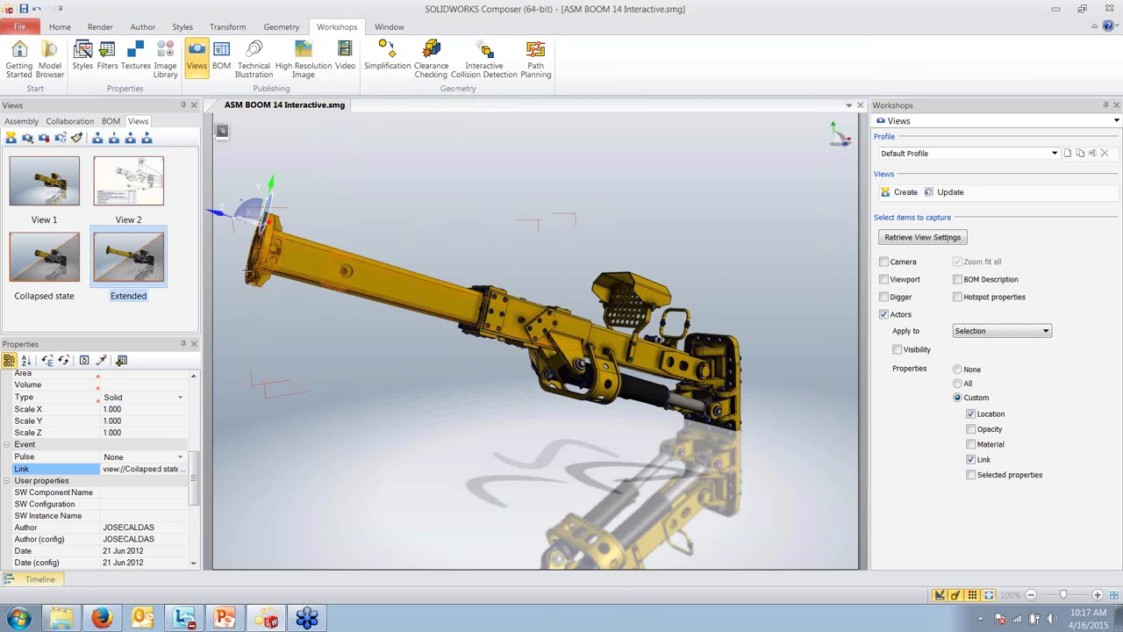
pyautogui.click(946, 196)
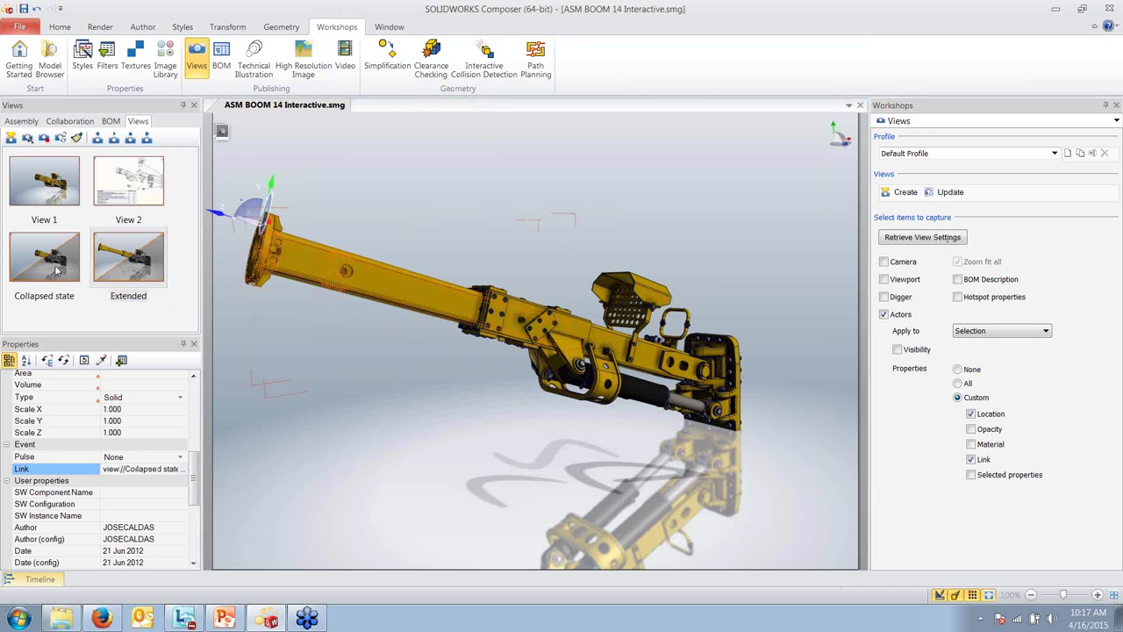
# - Apply View 1, link the tube subassembly to view://Extended, and update View 1
pyautogui.click(68, 212)
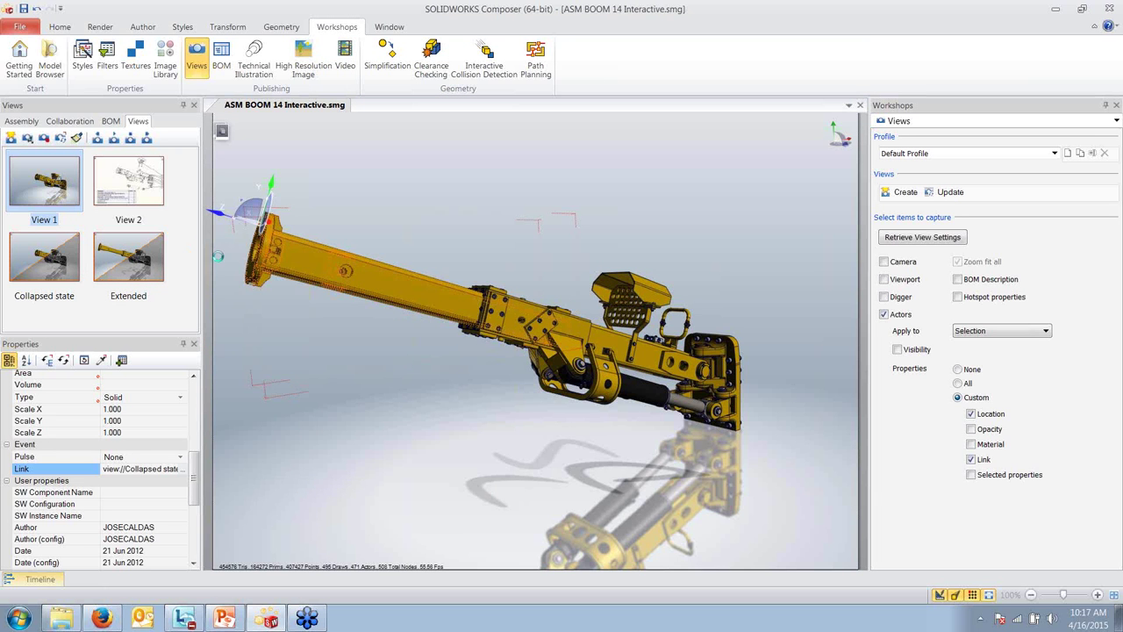
pyautogui.click(263, 266)
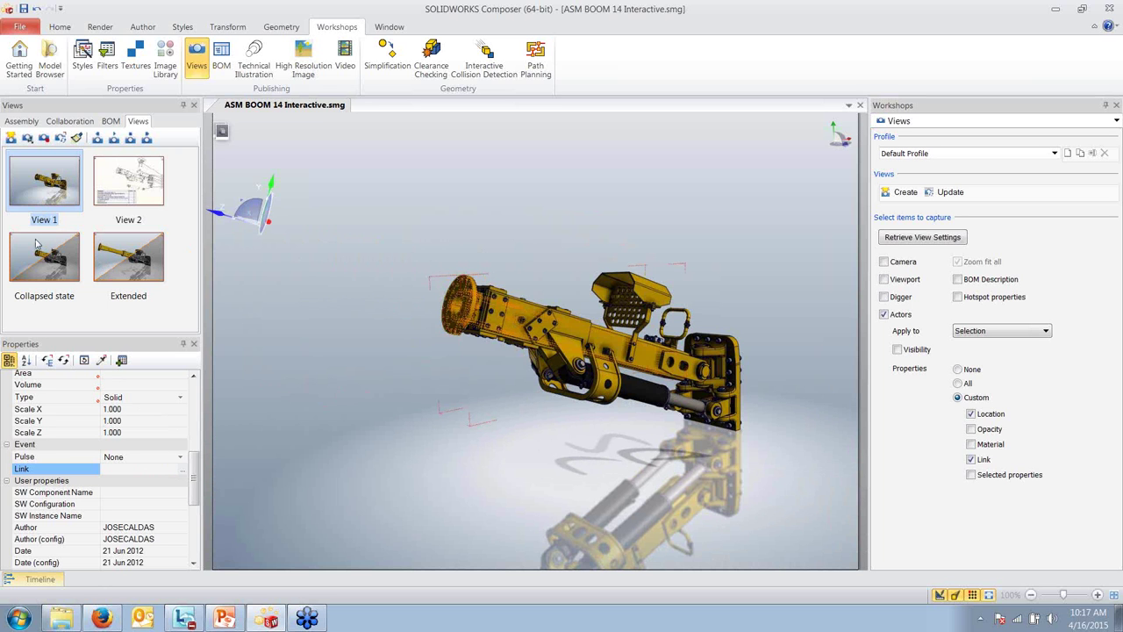
pyautogui.click(183, 470)
pyautogui.click(494, 498)
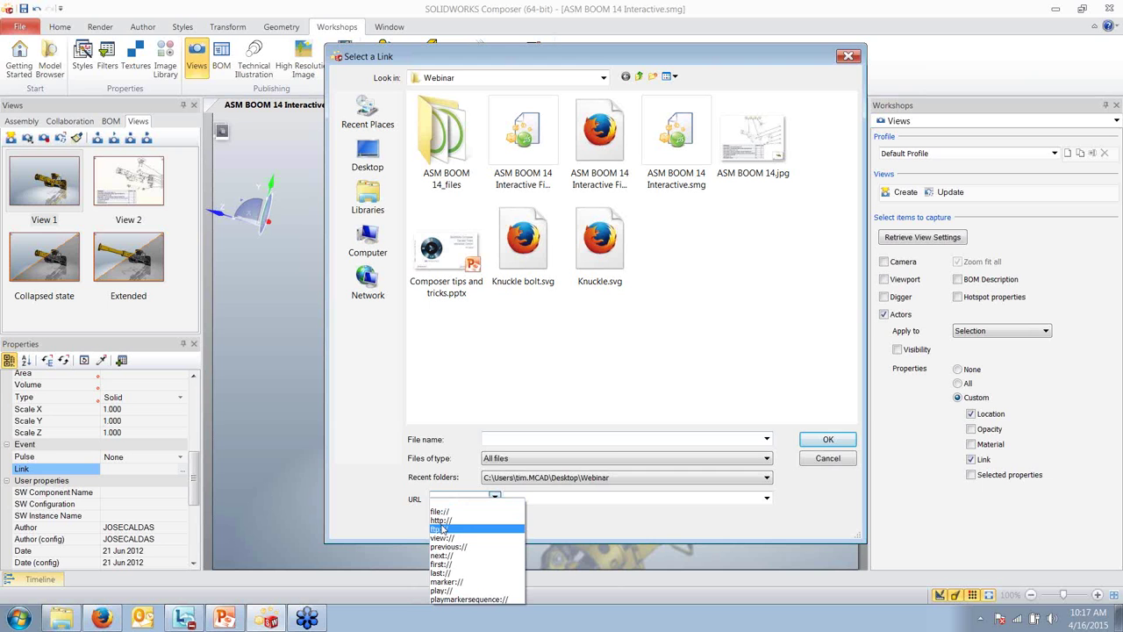
pyautogui.click(452, 542)
pyautogui.click(767, 497)
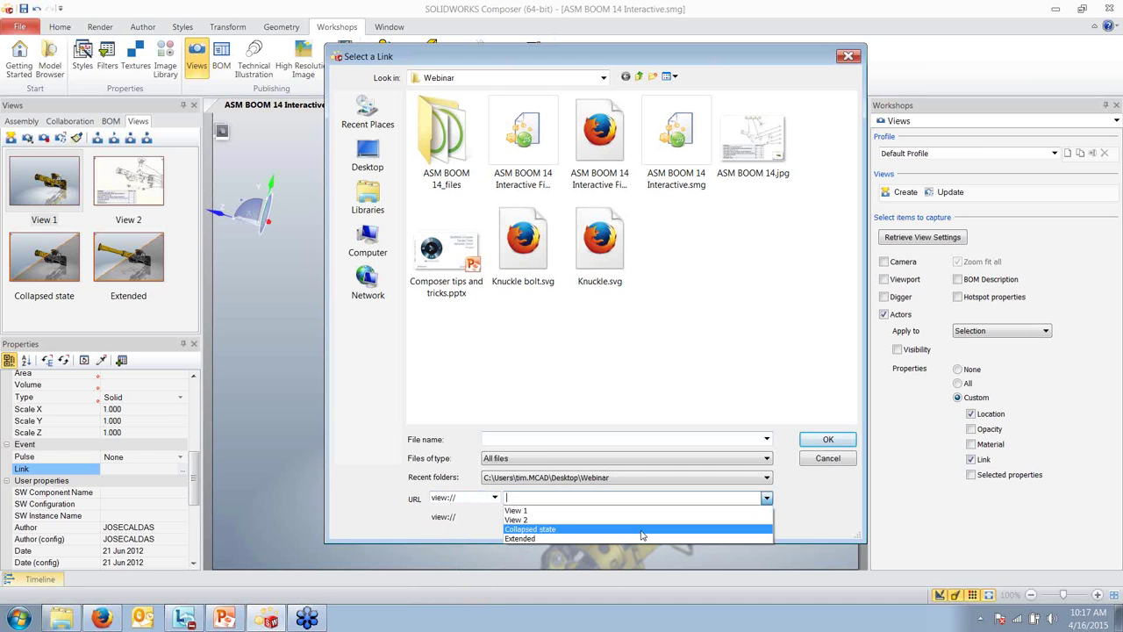
pyautogui.click(566, 538)
pyautogui.click(827, 440)
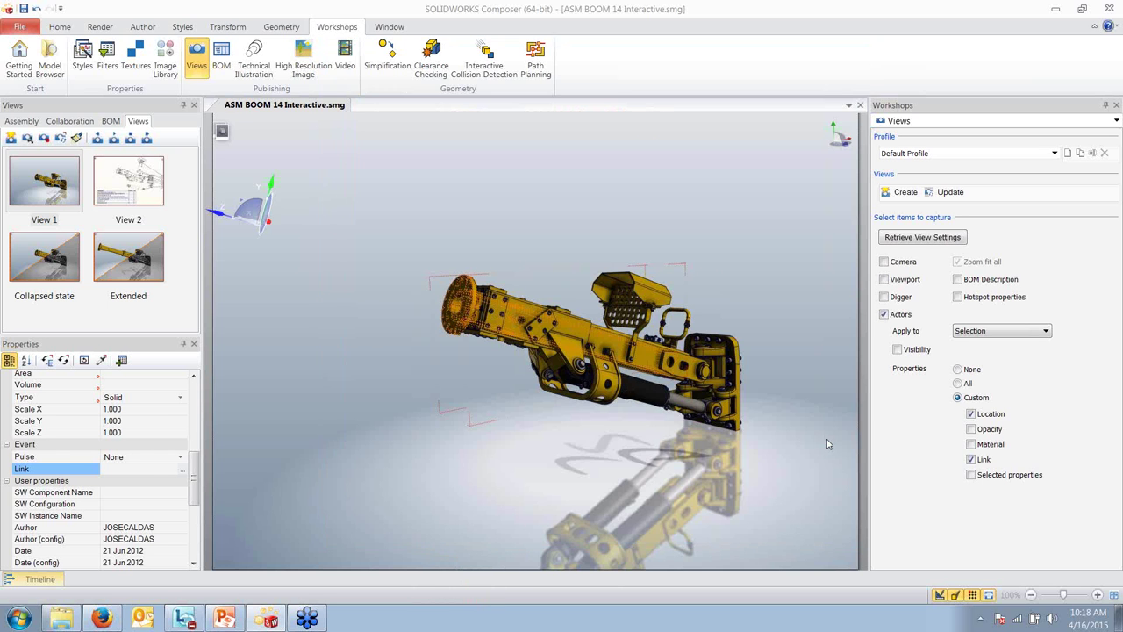
pyautogui.click(47, 139)
pyautogui.click(975, 596)
pyautogui.click(945, 598)
pyautogui.click(942, 597)
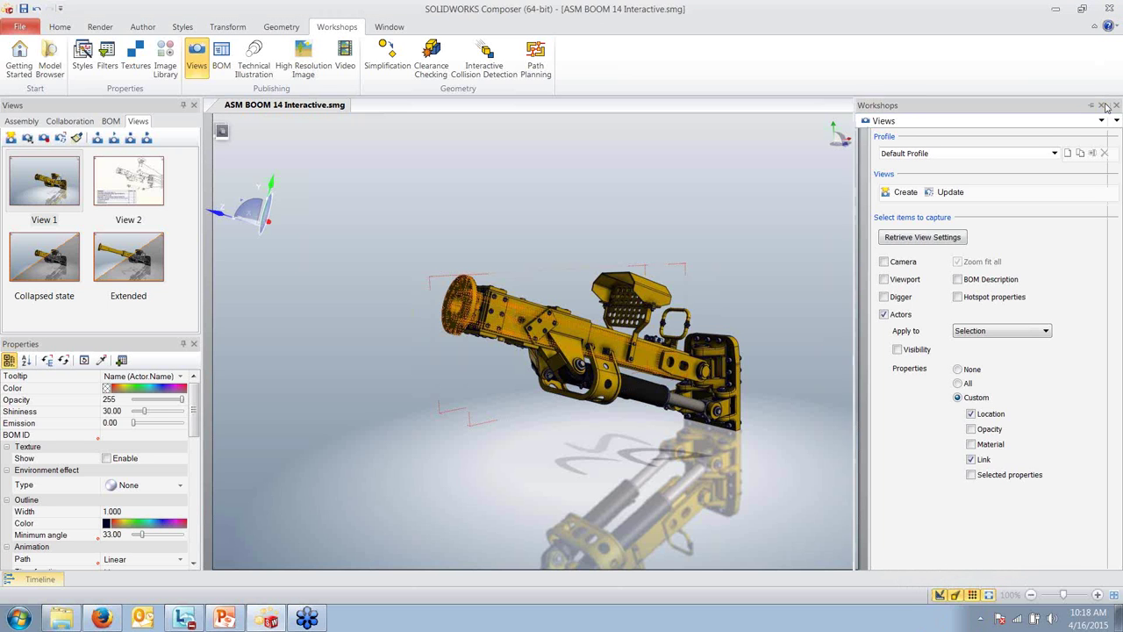
# - Auto-hide the Workshops pane and hide the paper area in the viewport, leaving nothing selected
pyautogui.click(1106, 104)
pyautogui.moveTo(1119, 112)
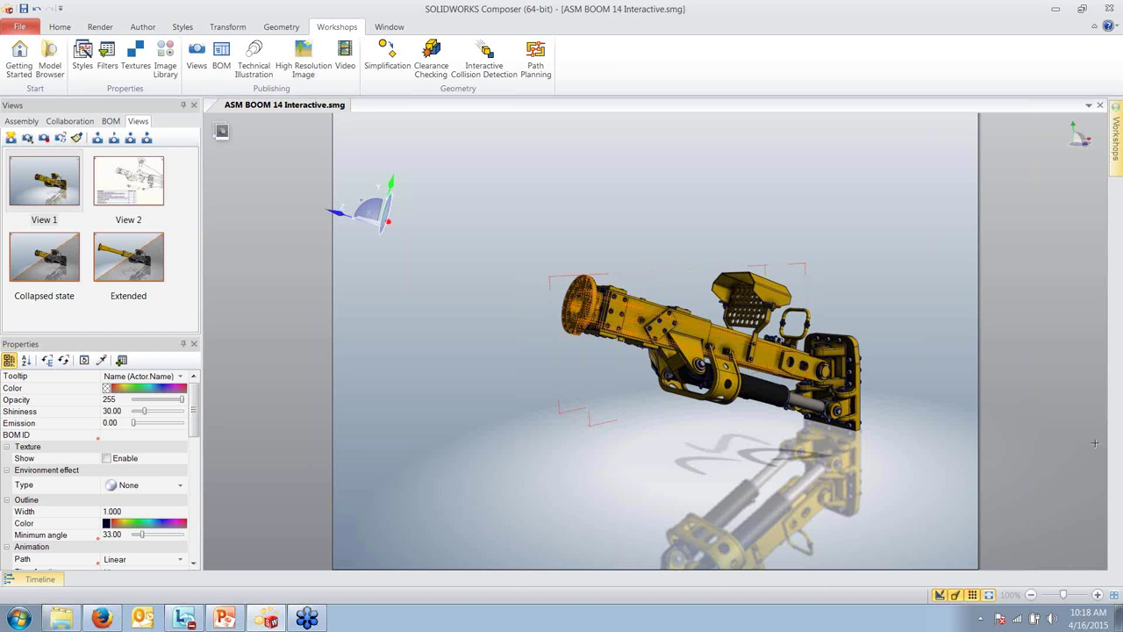
pyautogui.click(989, 594)
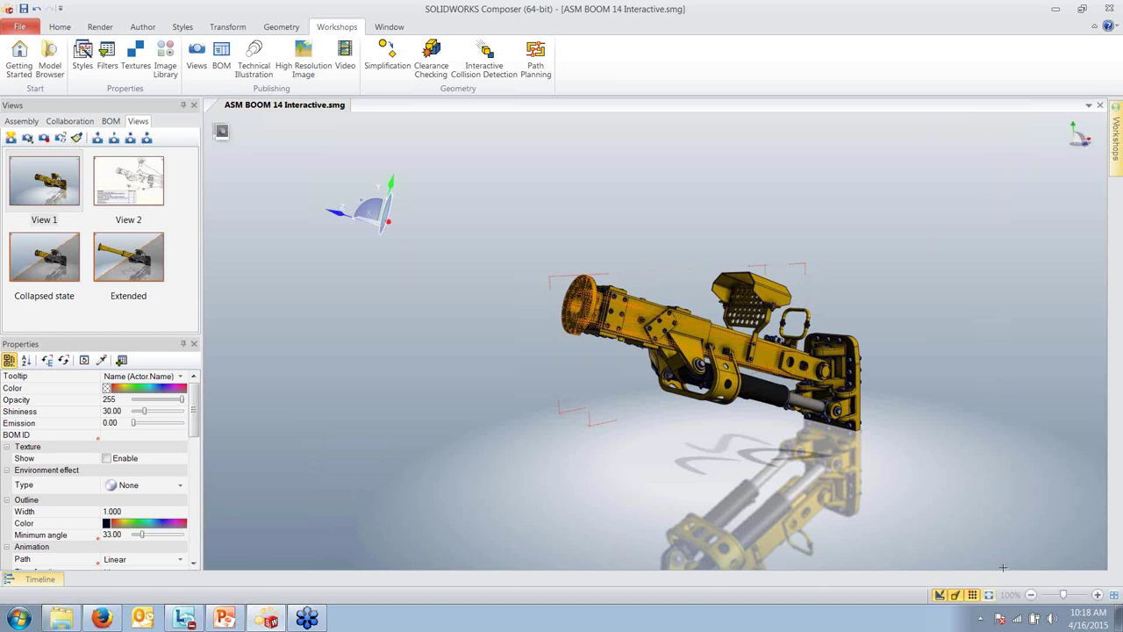
pyautogui.click(1032, 473)
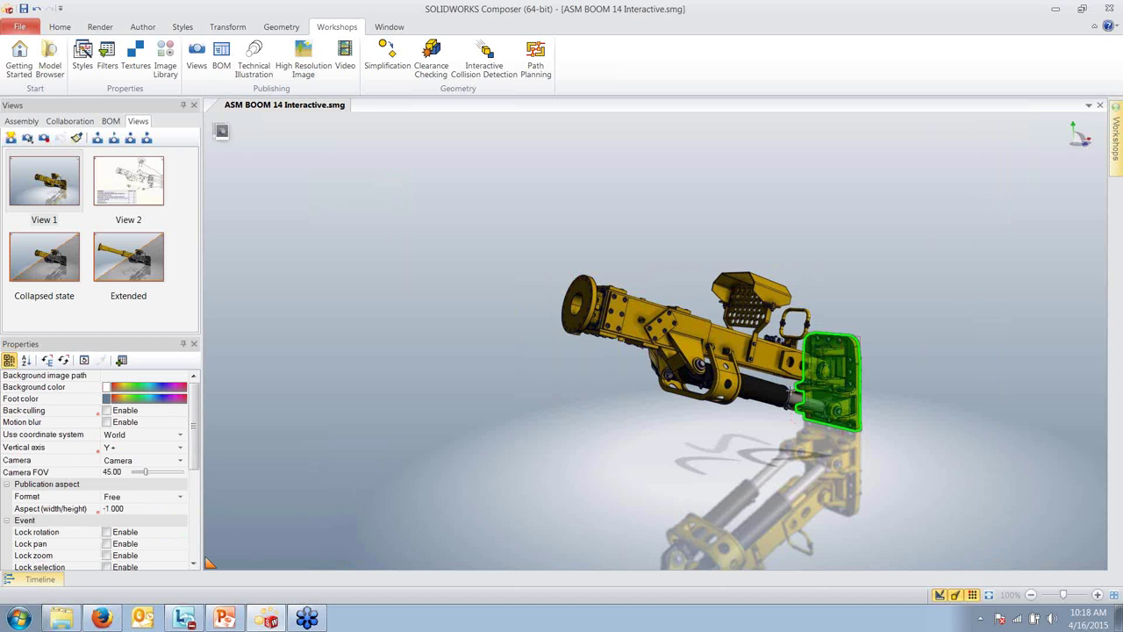
# - Zoom in on the boom assembly and show the paper area again
pyautogui.scroll(2, 650, 406)
pyautogui.scroll(3, 650, 407)
pyautogui.scroll(-3, 632, 395)
pyautogui.scroll(2, 618, 383)
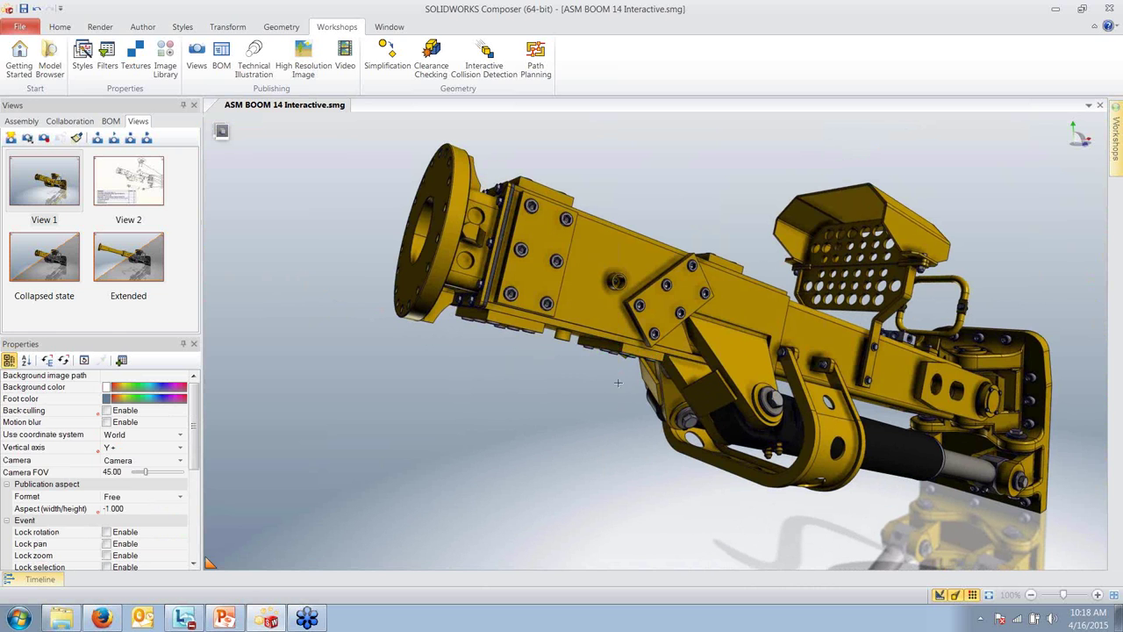
pyautogui.click(989, 595)
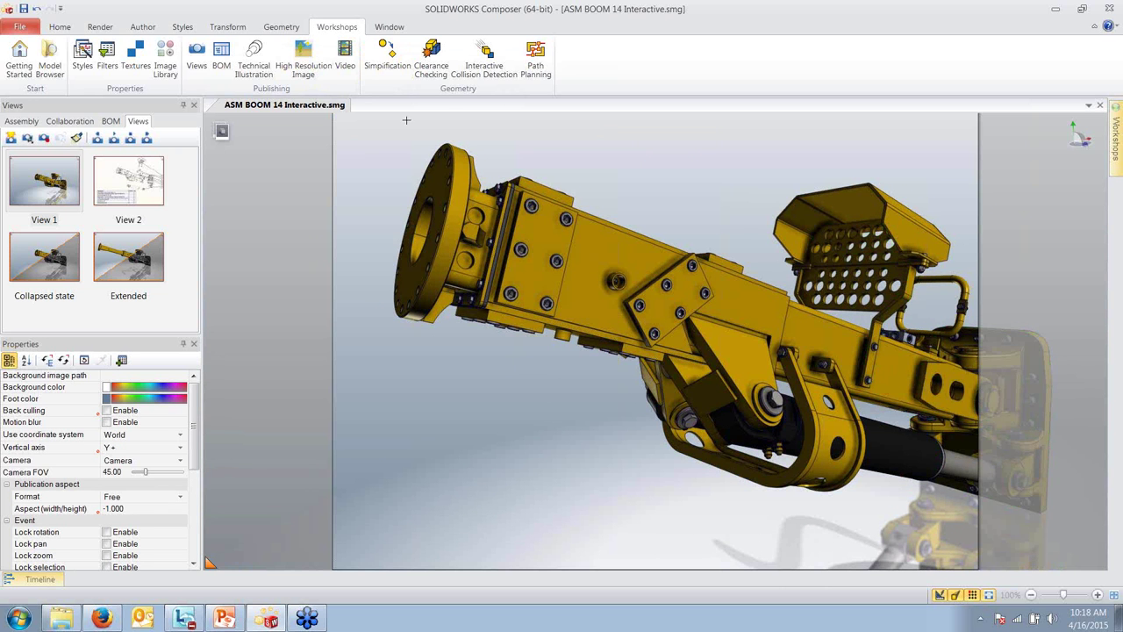
# - Hide the paper area, fit the whole boom assembly within it, and show the paper area again
pyautogui.click(425, 182)
pyautogui.click(493, 129)
pyautogui.click(989, 596)
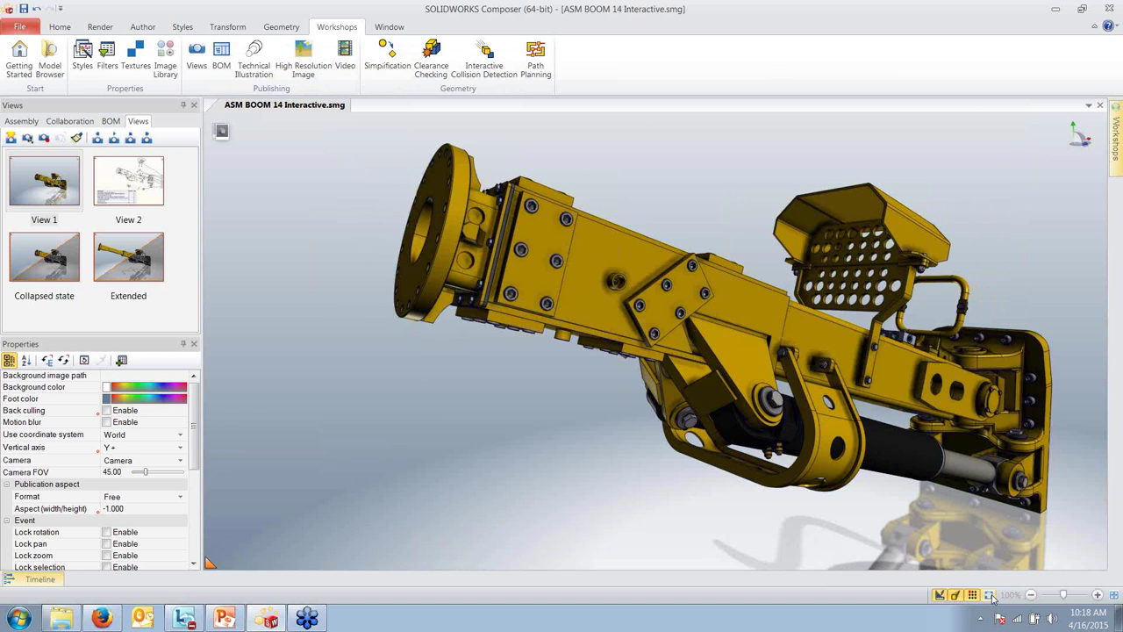
pyautogui.scroll(-3, 555, 412)
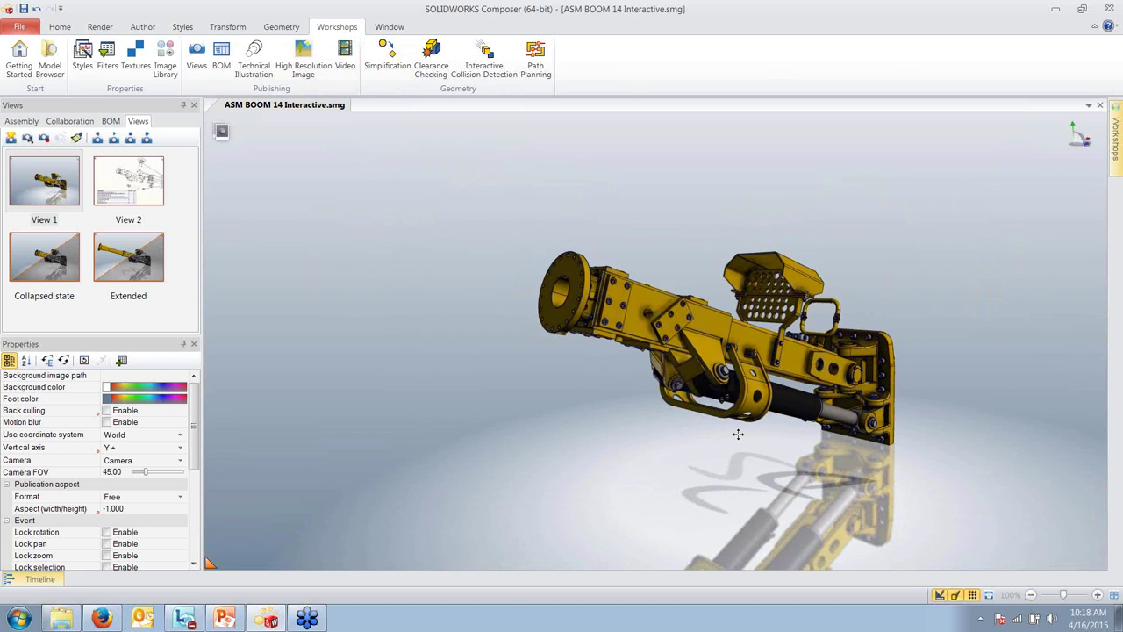
pyautogui.click(989, 596)
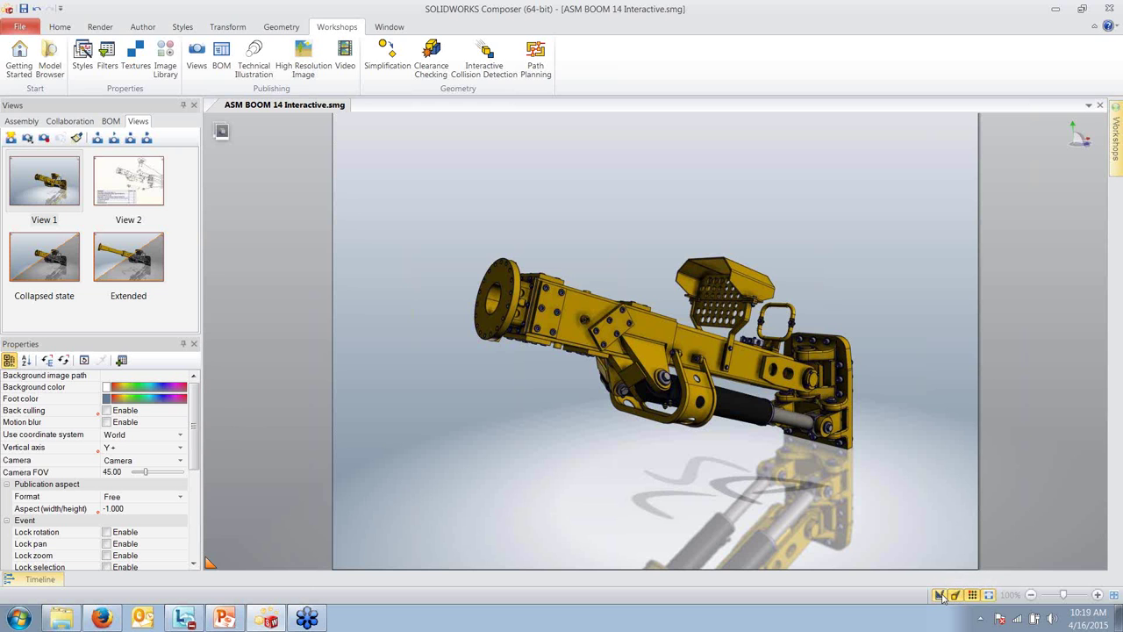
pyautogui.moveTo(827, 505); pyautogui.dragTo(825, 494)
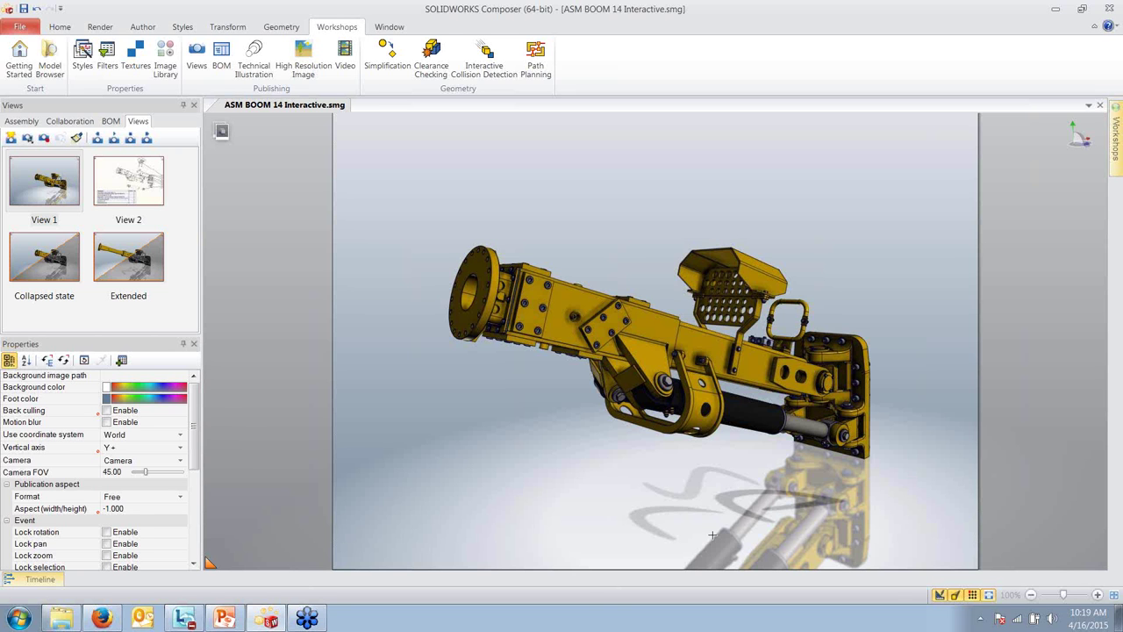
# - Turn off Design mode and test the retractable tube's link by switching between the Extended and Collapsed state views
pyautogui.click(941, 596)
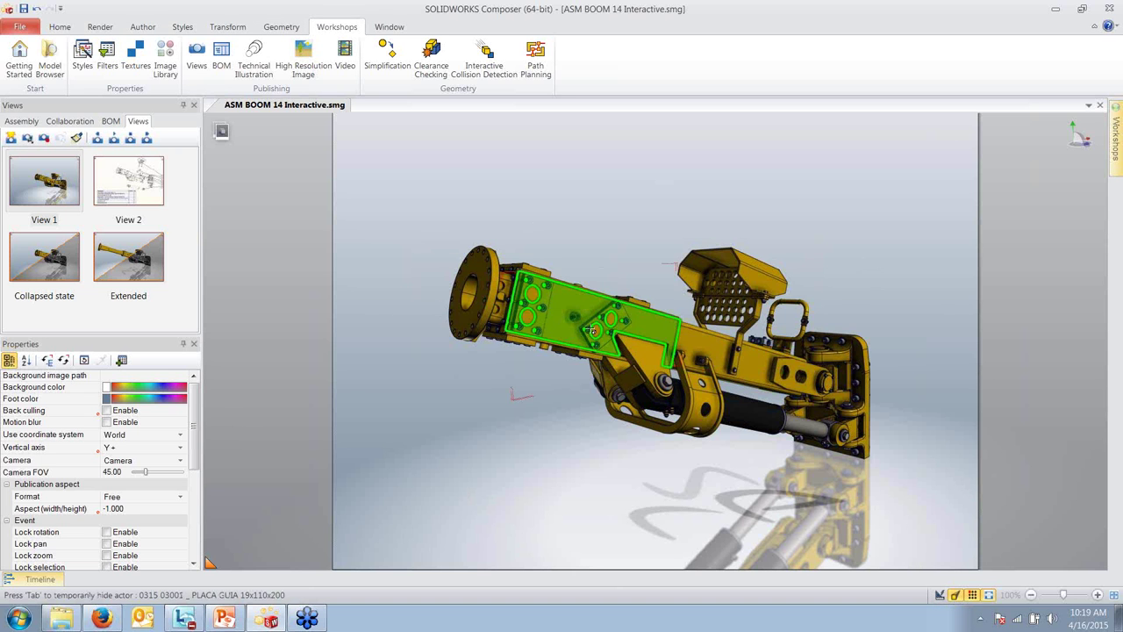
pyautogui.moveTo(525, 399); pyautogui.dragTo(494, 314)
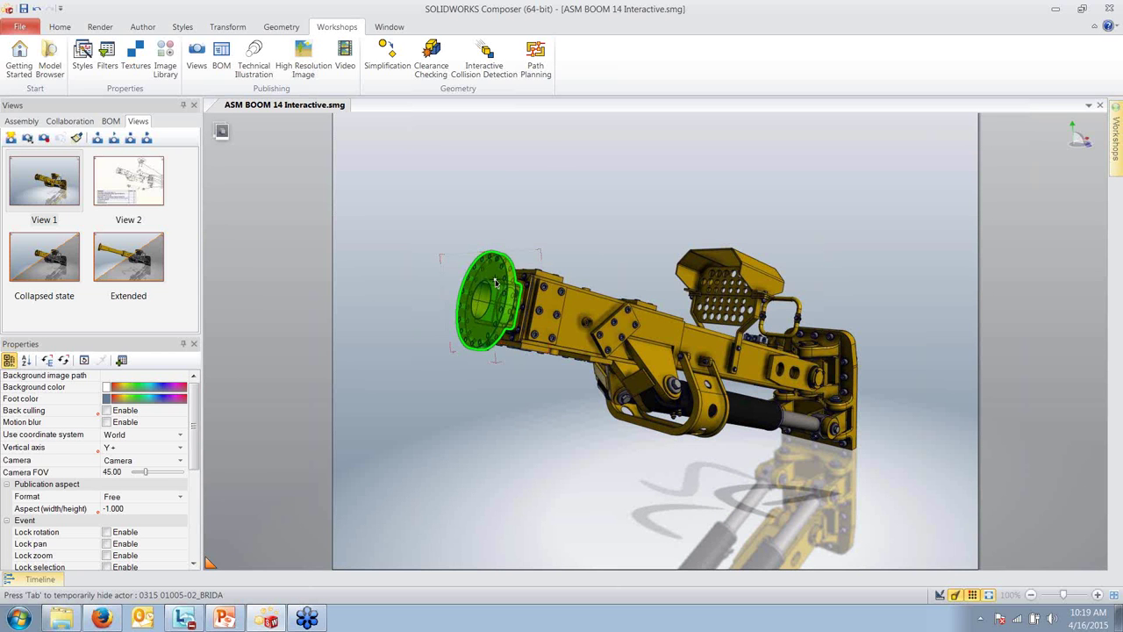
pyautogui.click(495, 284)
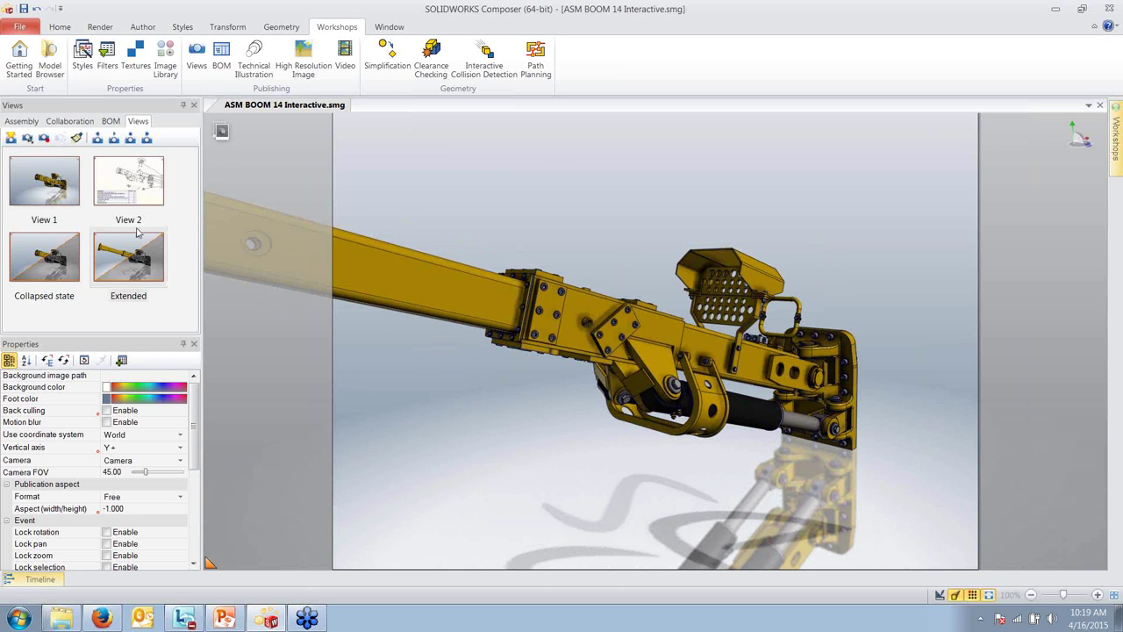
pyautogui.click(48, 181)
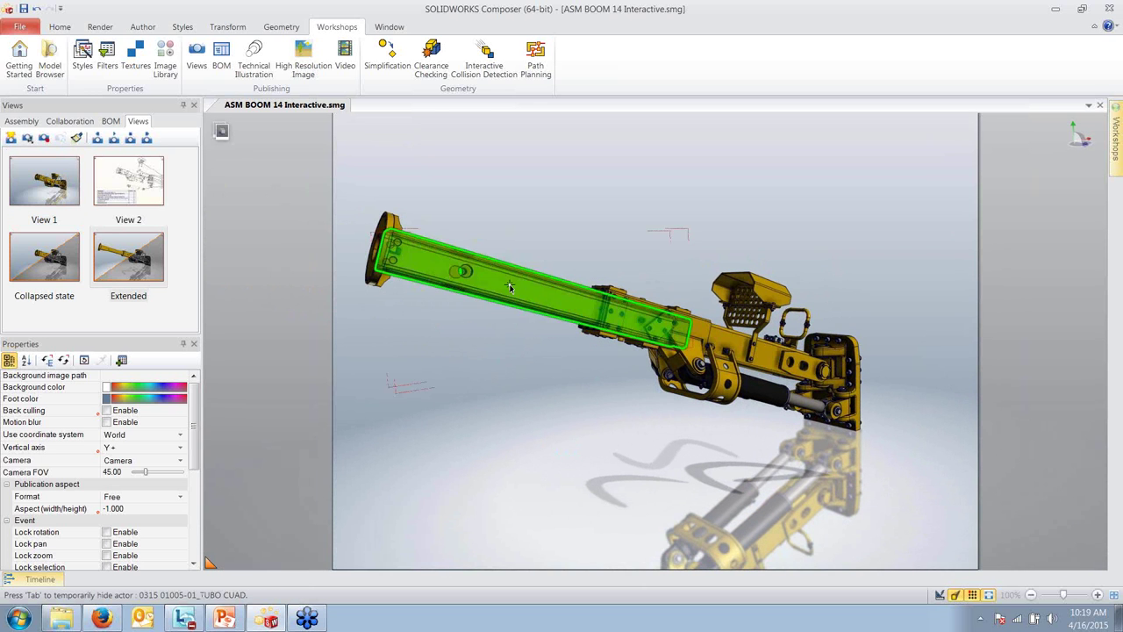
pyautogui.click(518, 285)
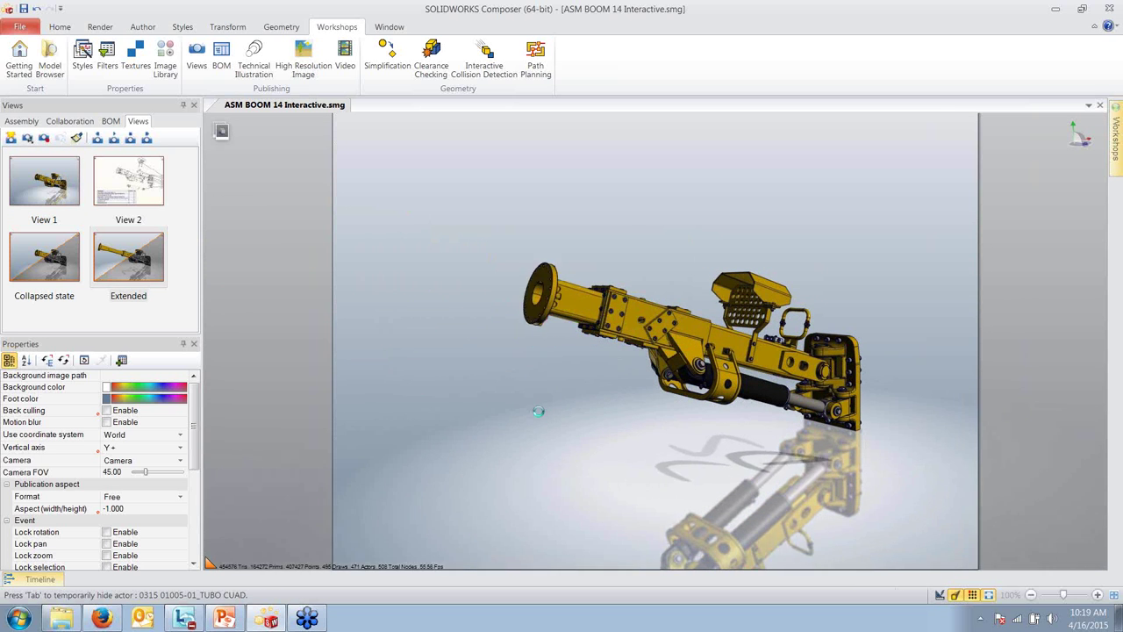
pyautogui.click(564, 306)
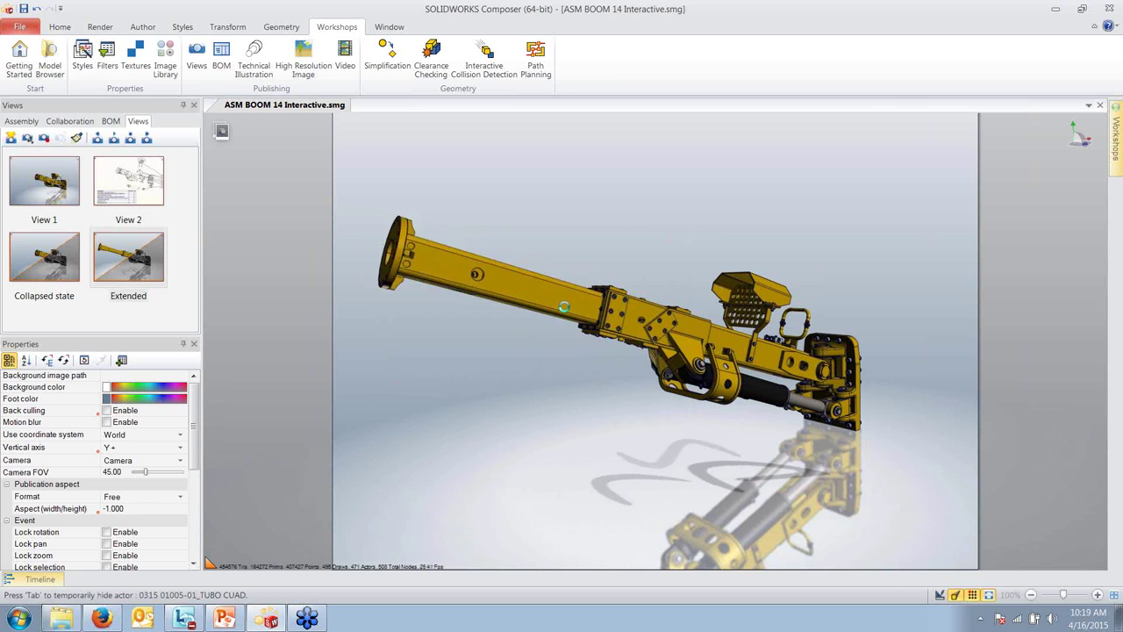
pyautogui.click(564, 307)
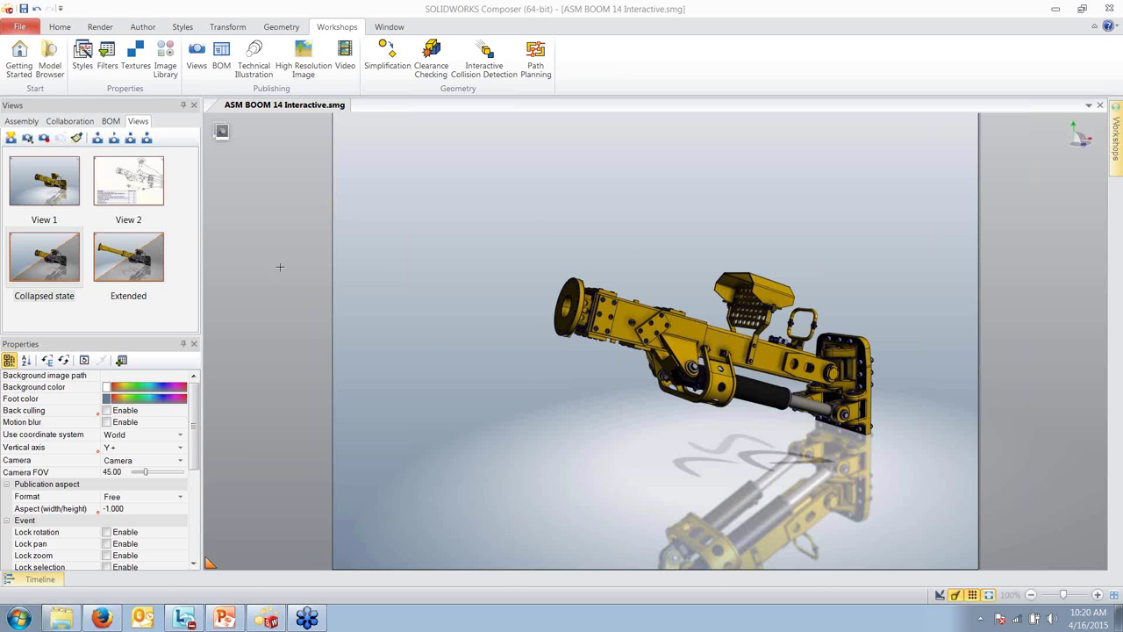
# - In View 1, give the retractable tube subassembly a 400 ms pulse with an orange-red pulse color
pyautogui.click(51, 188)
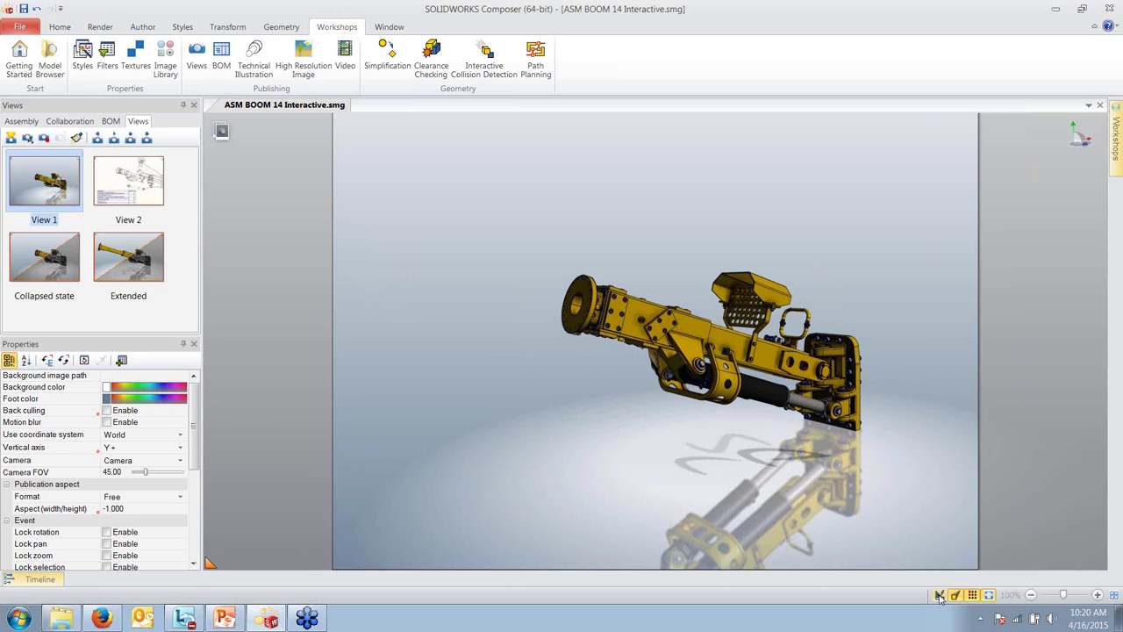
pyautogui.click(580, 304)
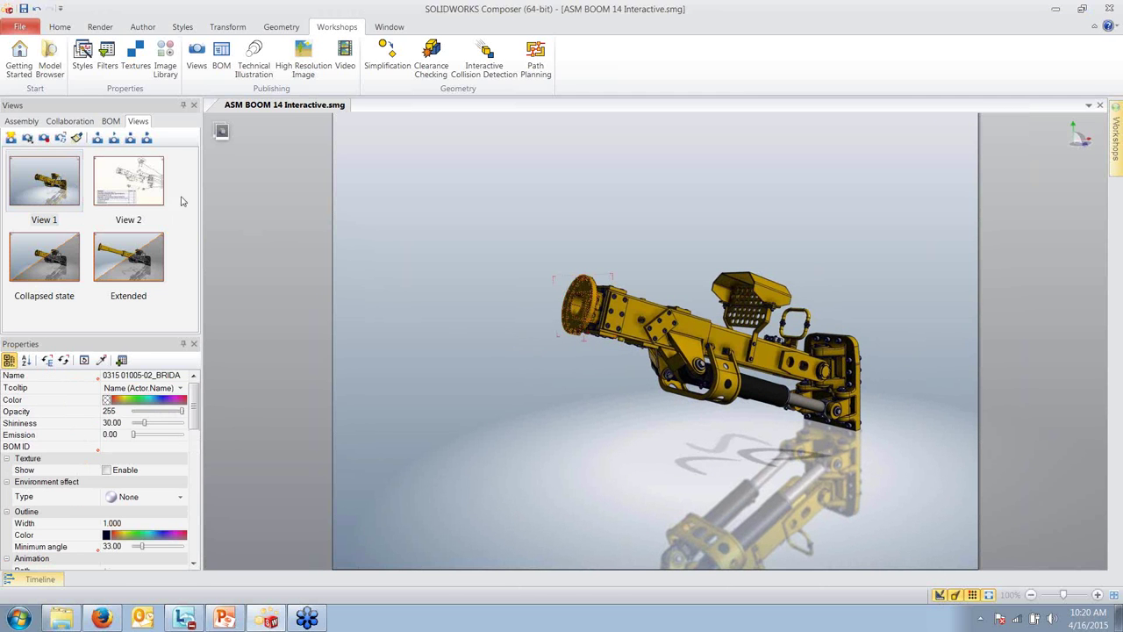
pyautogui.click(21, 121)
pyautogui.click(100, 217)
pyautogui.moveTo(194, 410); pyautogui.dragTo(188, 467)
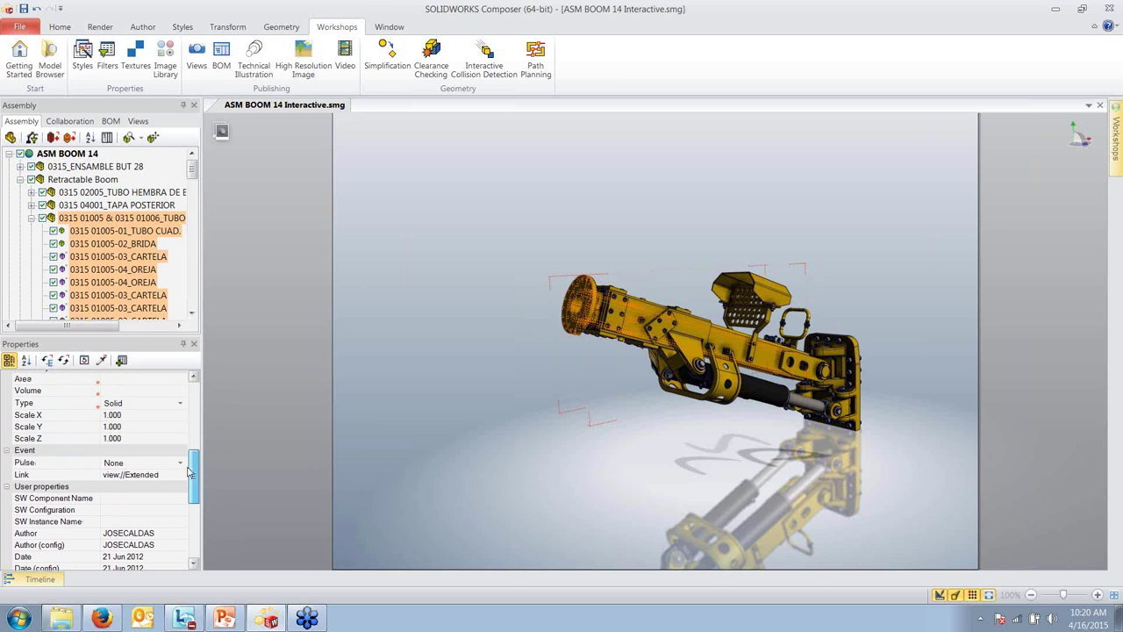
pyautogui.click(155, 467)
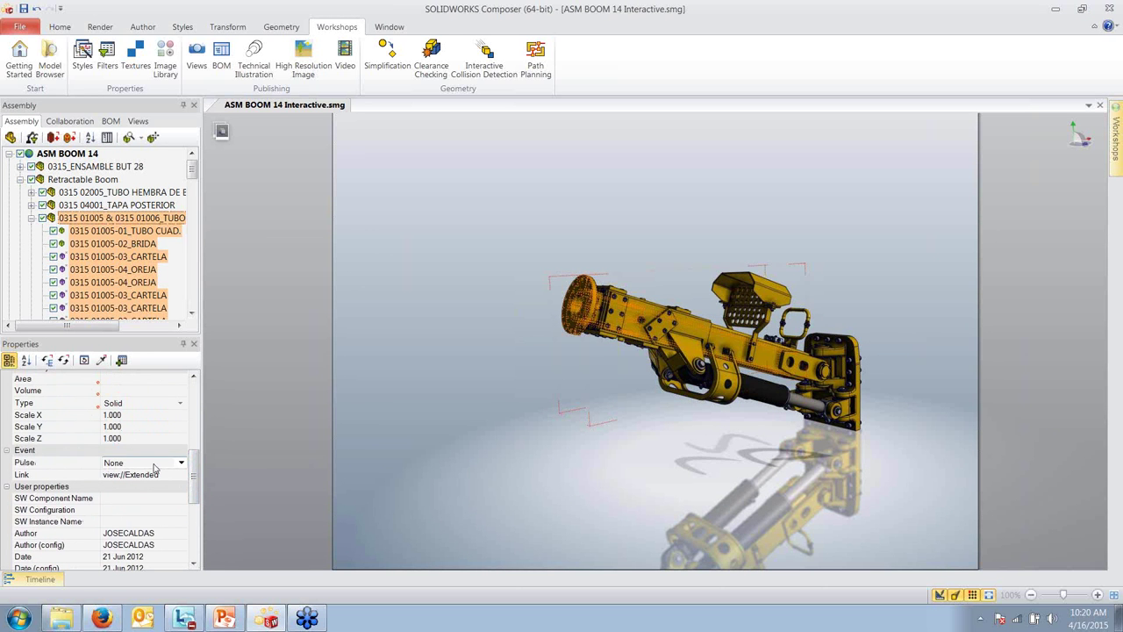
pyautogui.click(154, 463)
pyautogui.click(123, 492)
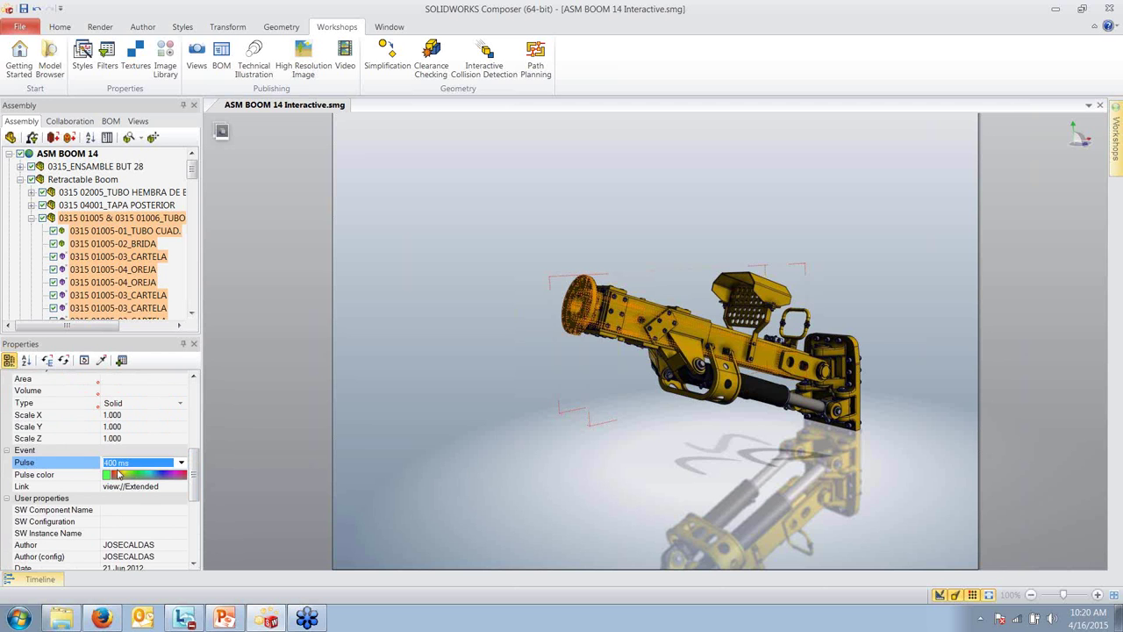
pyautogui.click(120, 475)
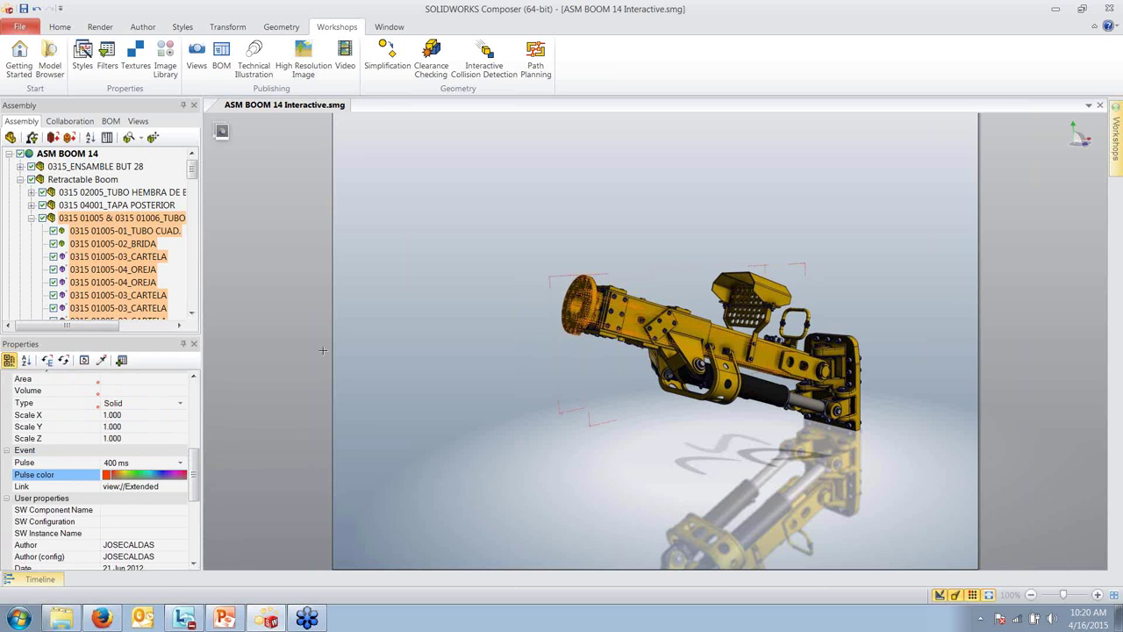
# - Return to View 1 and, with Design mode off, test the pulsing tube's link to Extended and back to Collapsed state
pyautogui.click(136, 122)
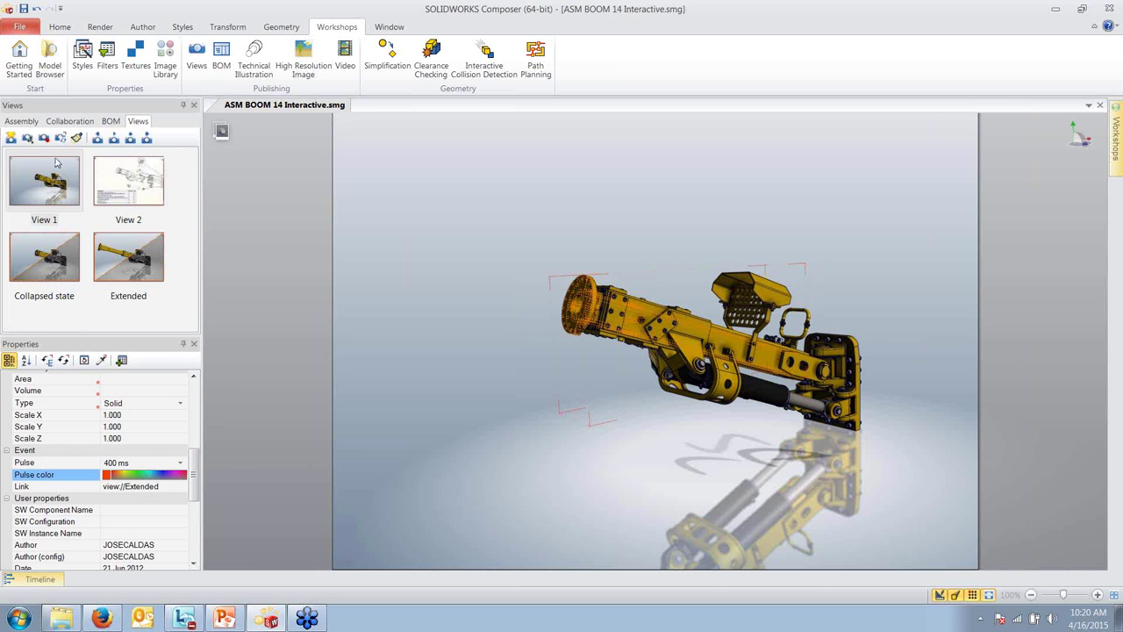
pyautogui.click(47, 162)
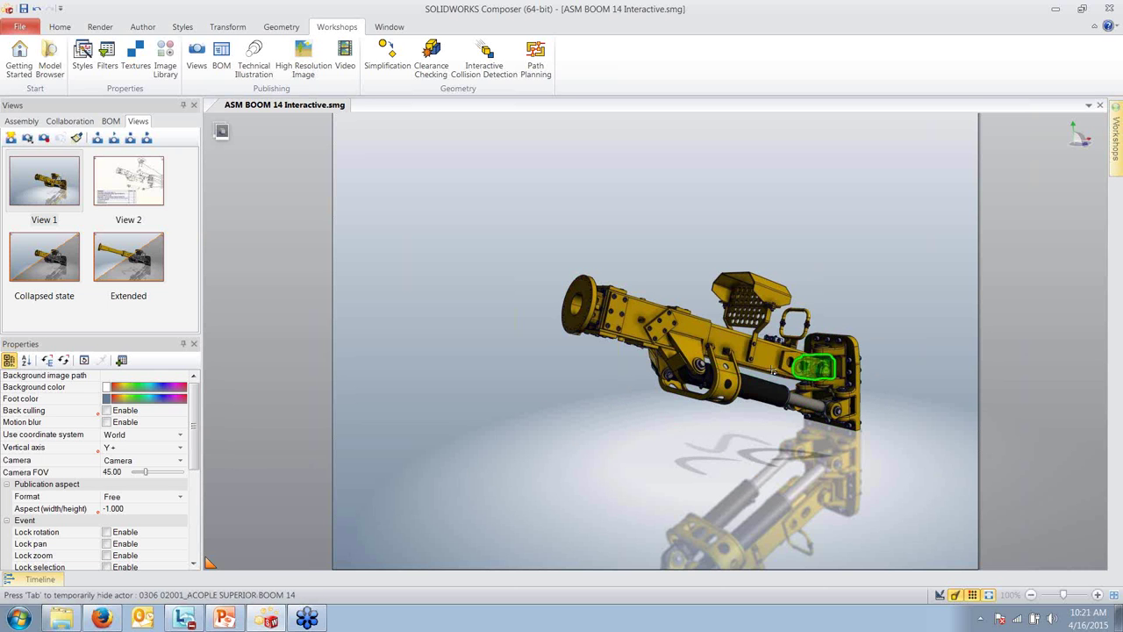
pyautogui.click(592, 303)
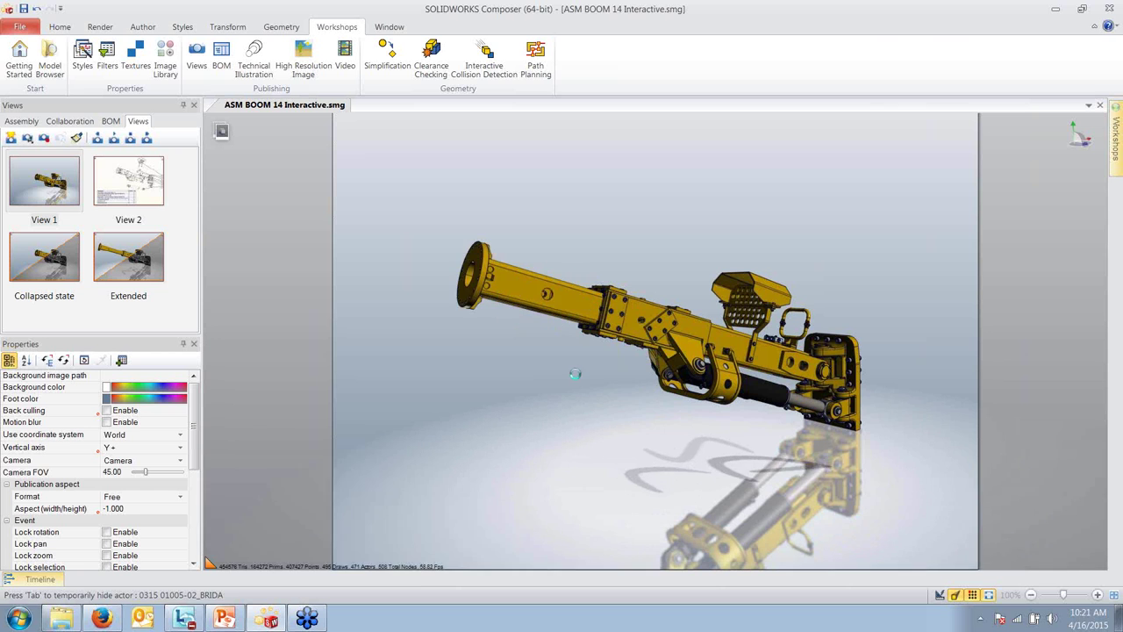
pyautogui.click(510, 299)
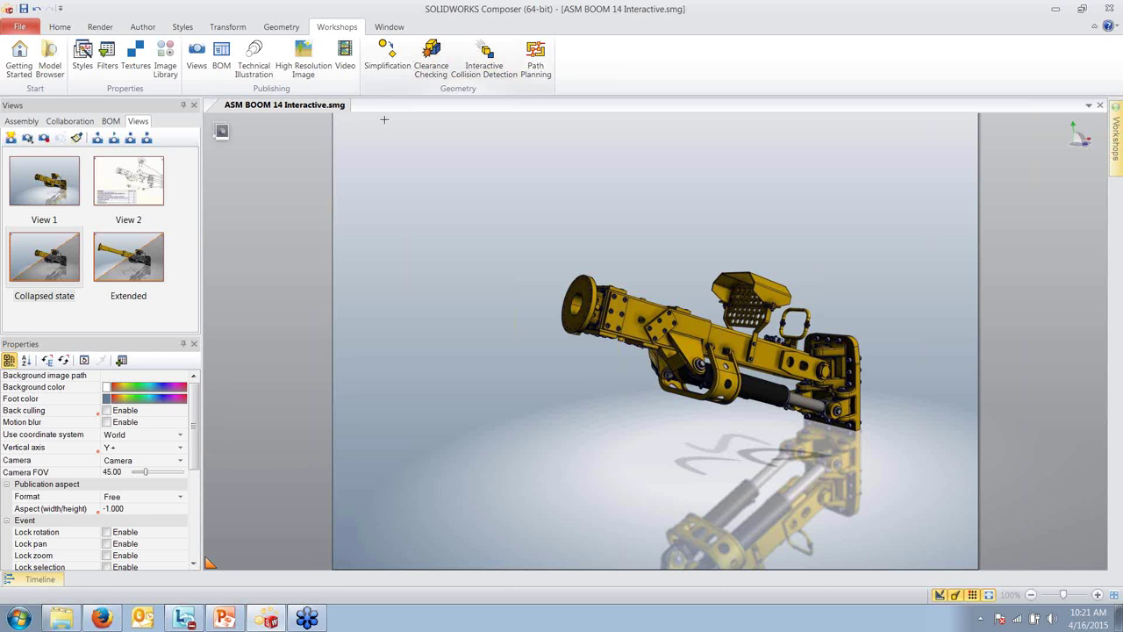
# - Apply View 2, preview it as a technical illustration in the browser with blocked content allowed, and close the preview
pyautogui.click(127, 191)
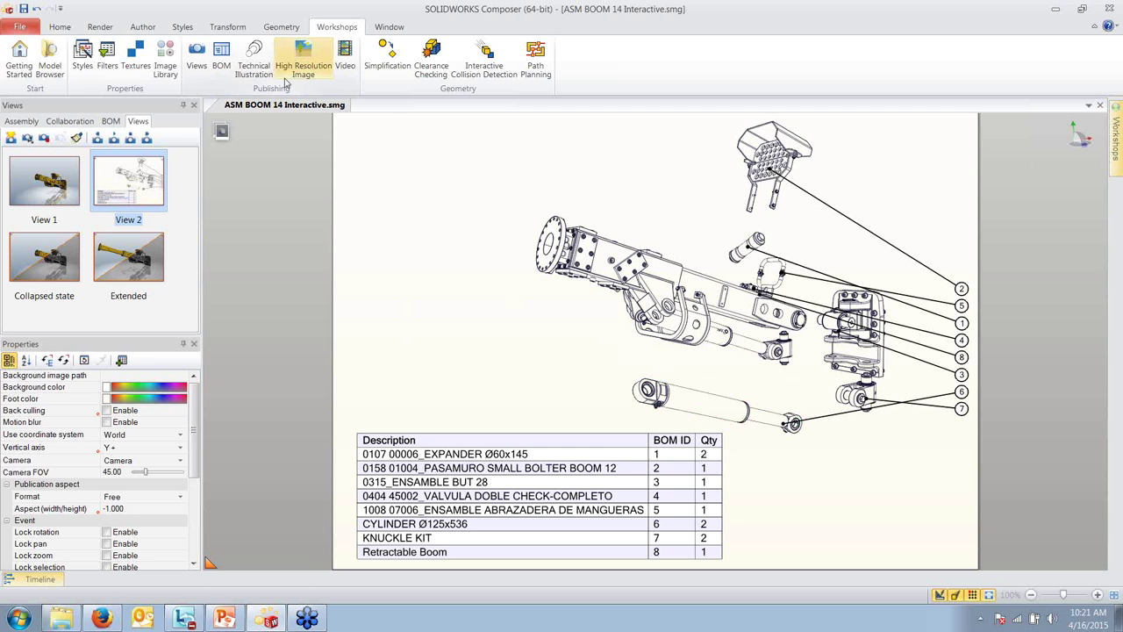
pyautogui.click(254, 63)
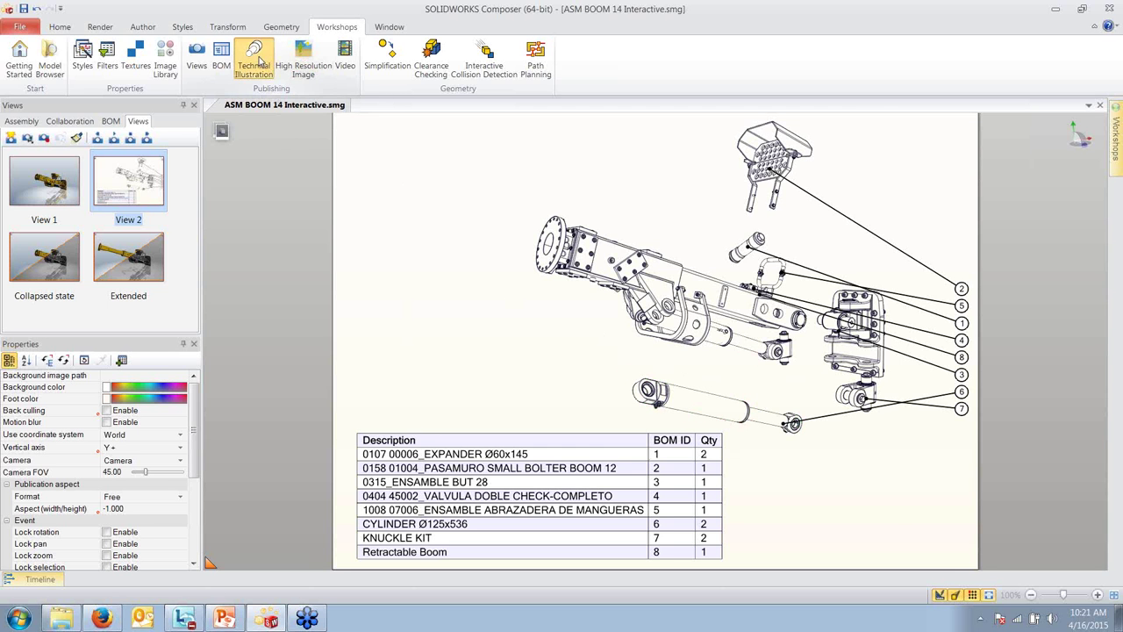
pyautogui.click(1092, 106)
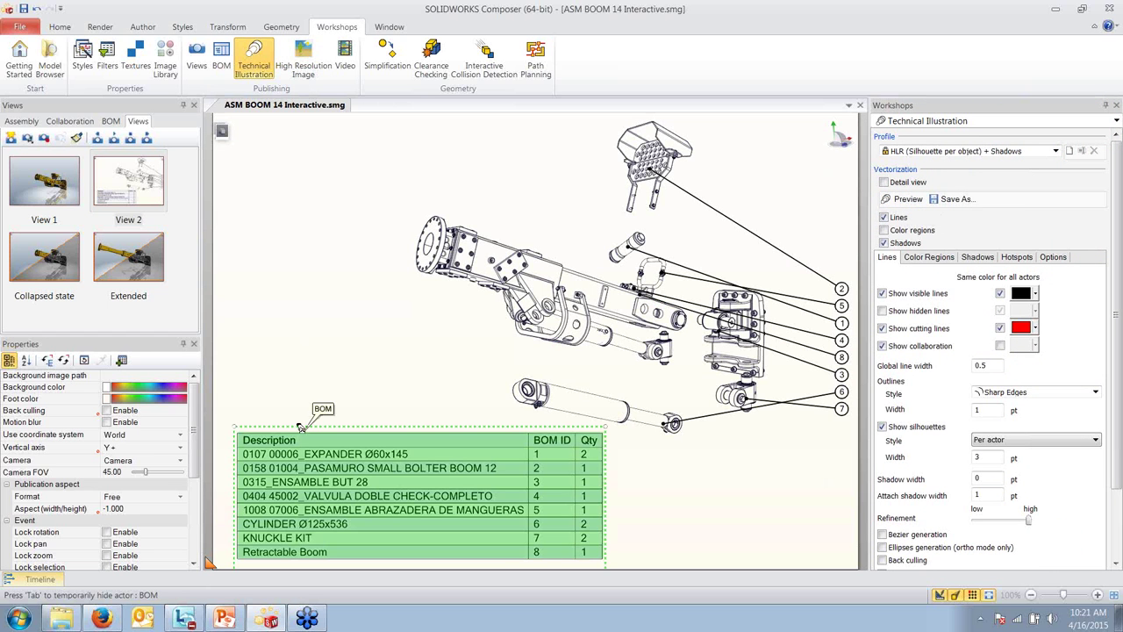
pyautogui.click(907, 200)
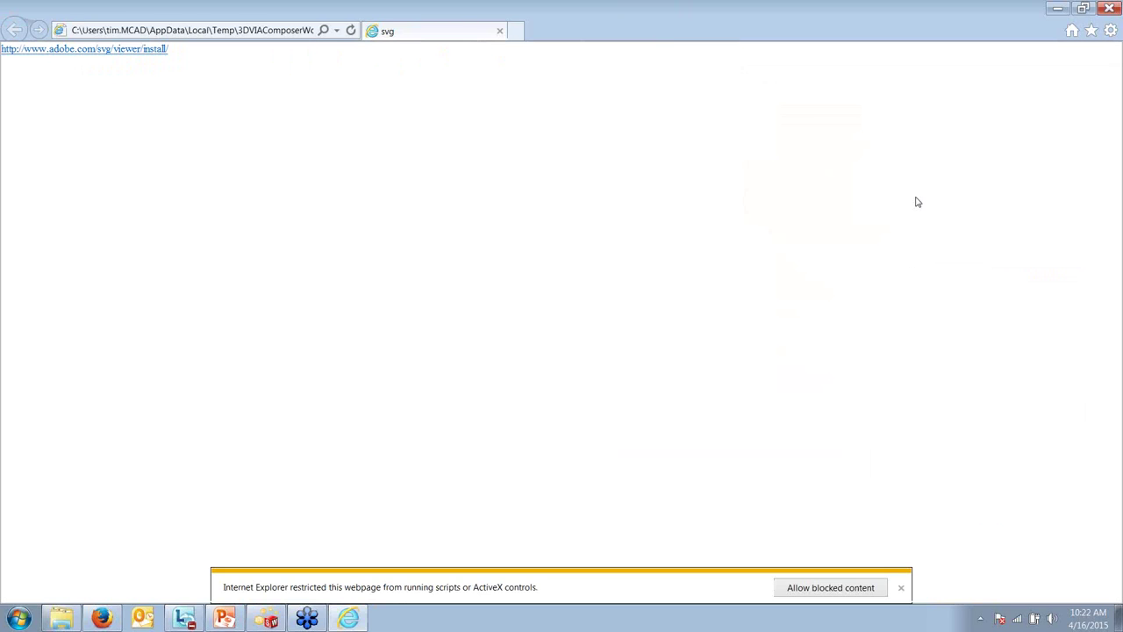
pyautogui.click(849, 595)
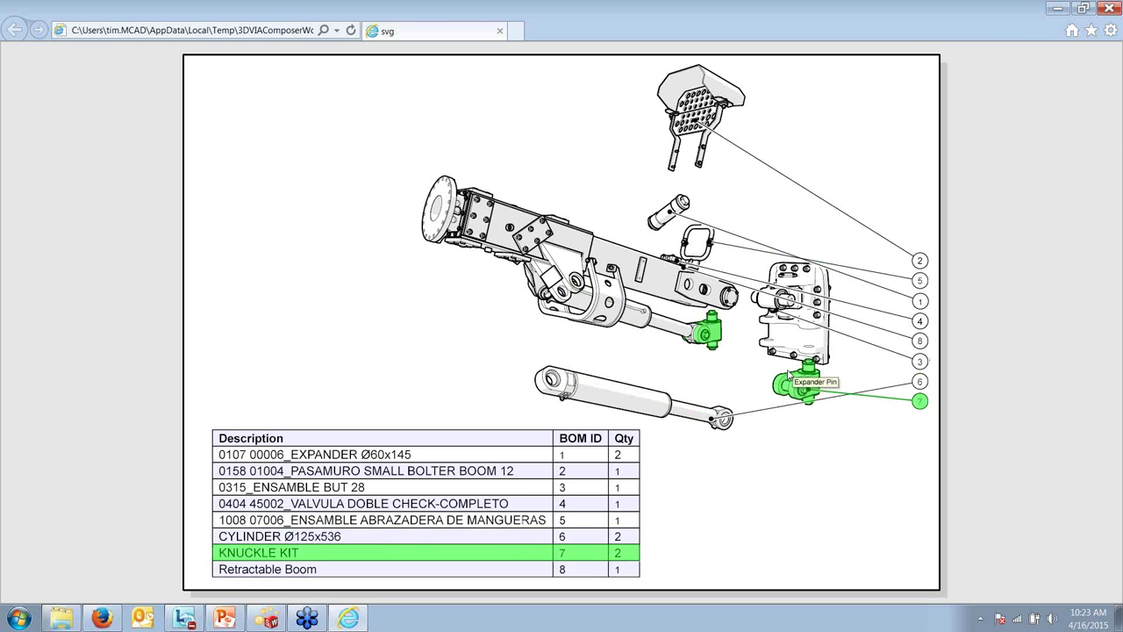
pyautogui.click(1110, 7)
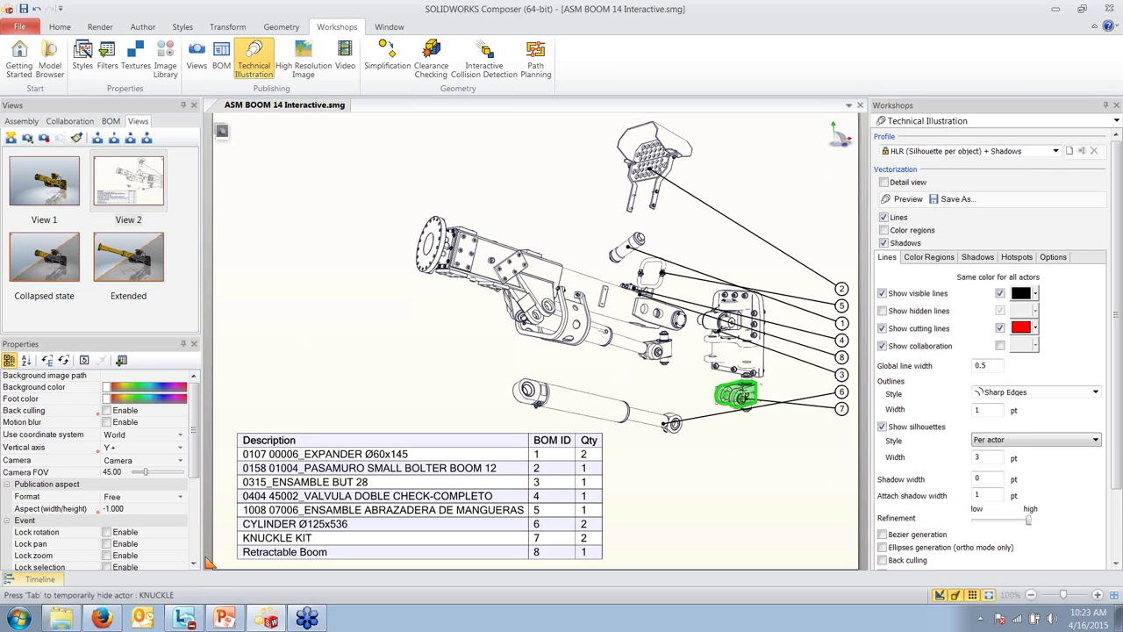
# - Isolate the lower-right KNUCKLE KIT assembly in View 2 by showing the selection and hiding all other actors
pyautogui.click(739, 395)
pyautogui.press('Tab')
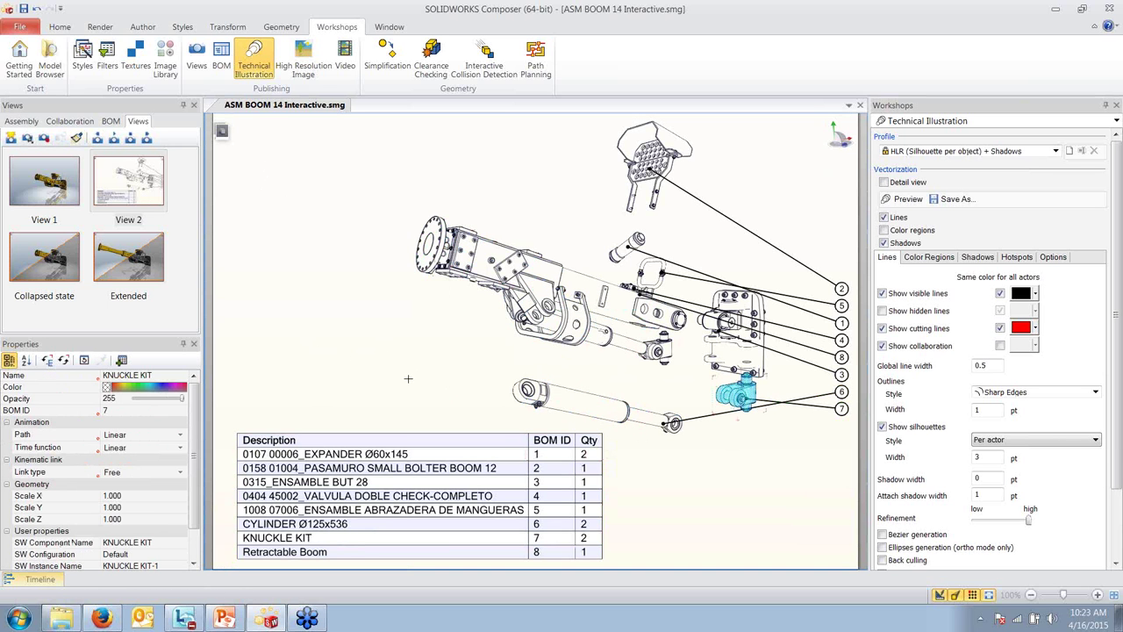
pyautogui.rightClick(425, 376)
pyautogui.click(463, 362)
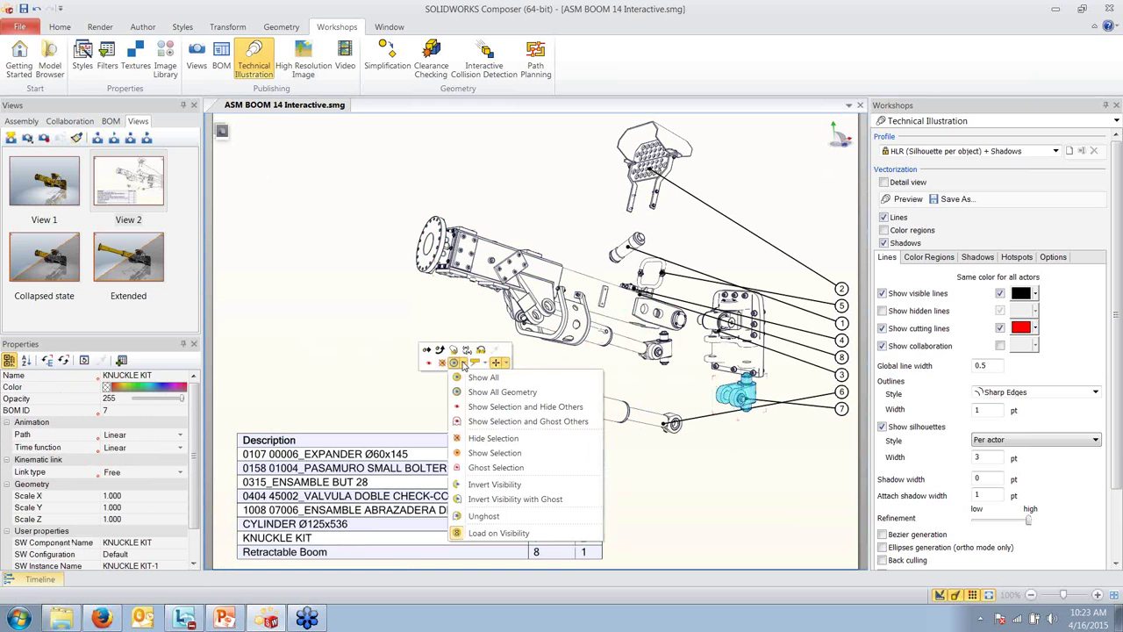
pyautogui.click(512, 407)
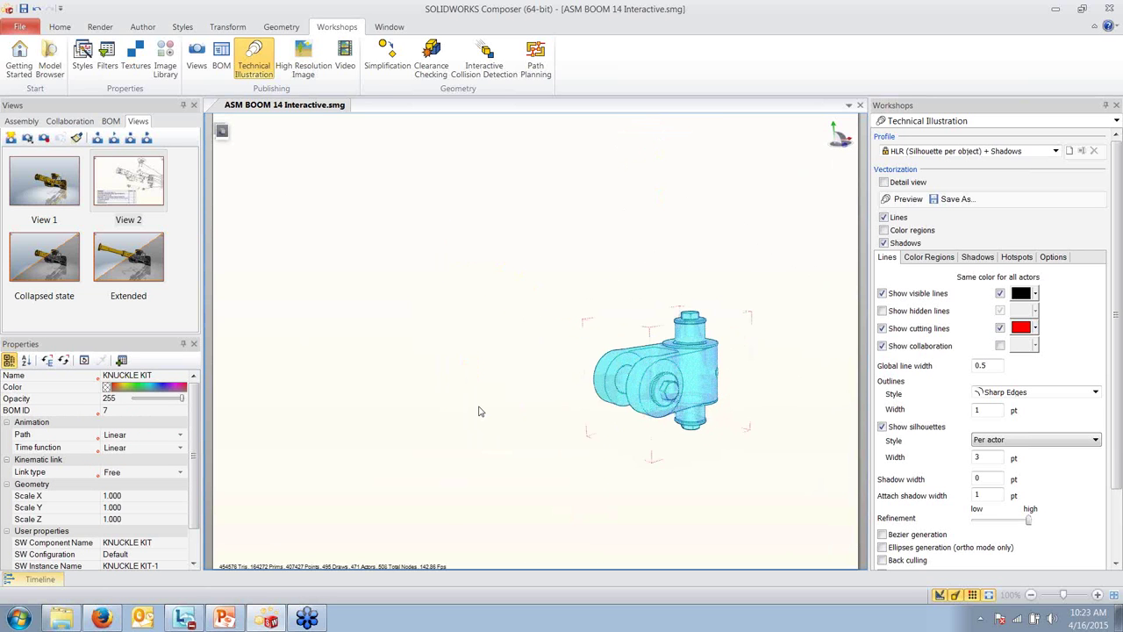
pyautogui.click(719, 296)
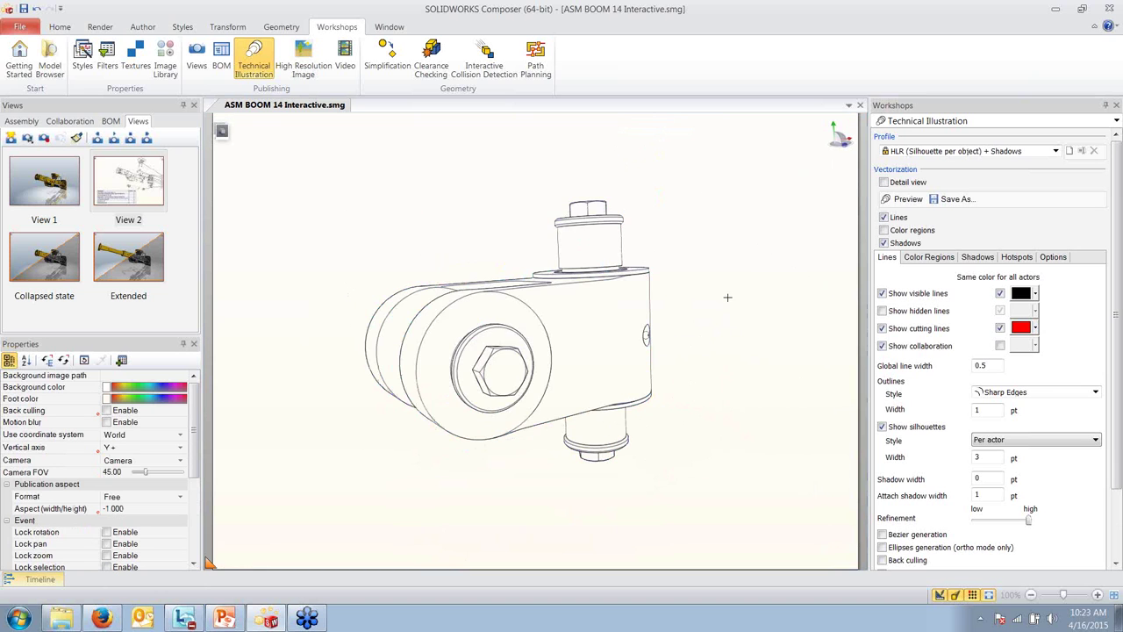
# - Select the knuckle's vertical EXPANDER PIN assembly and translate it out of the knuckle to sit beside it
pyautogui.moveTo(718, 294); pyautogui.dragTo(594, 296)
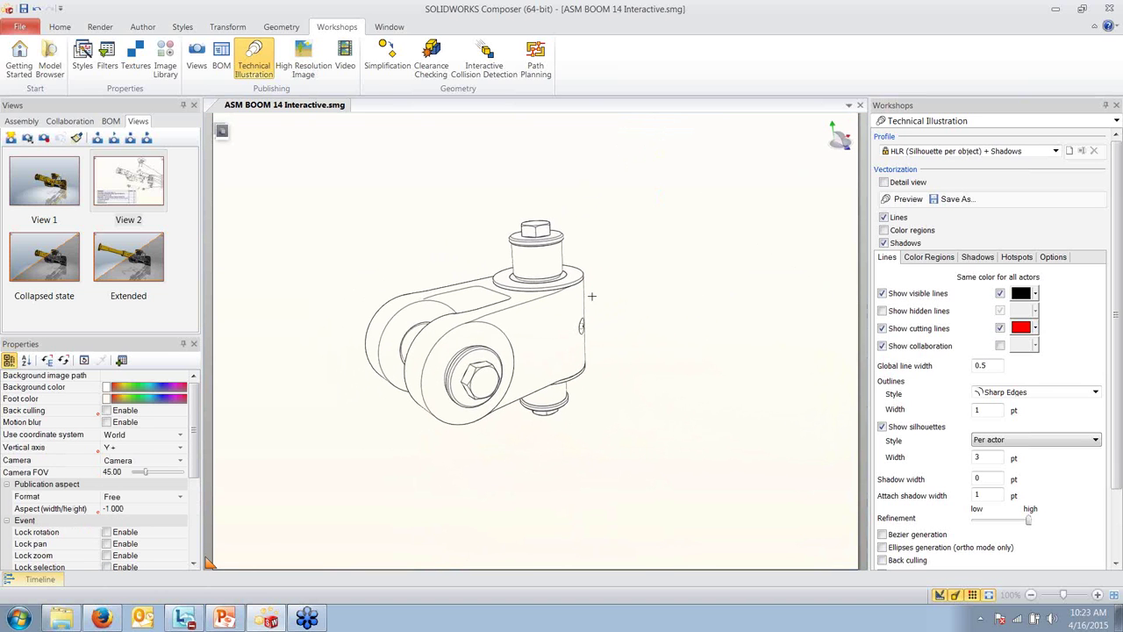
pyautogui.click(554, 260)
pyautogui.click(544, 299)
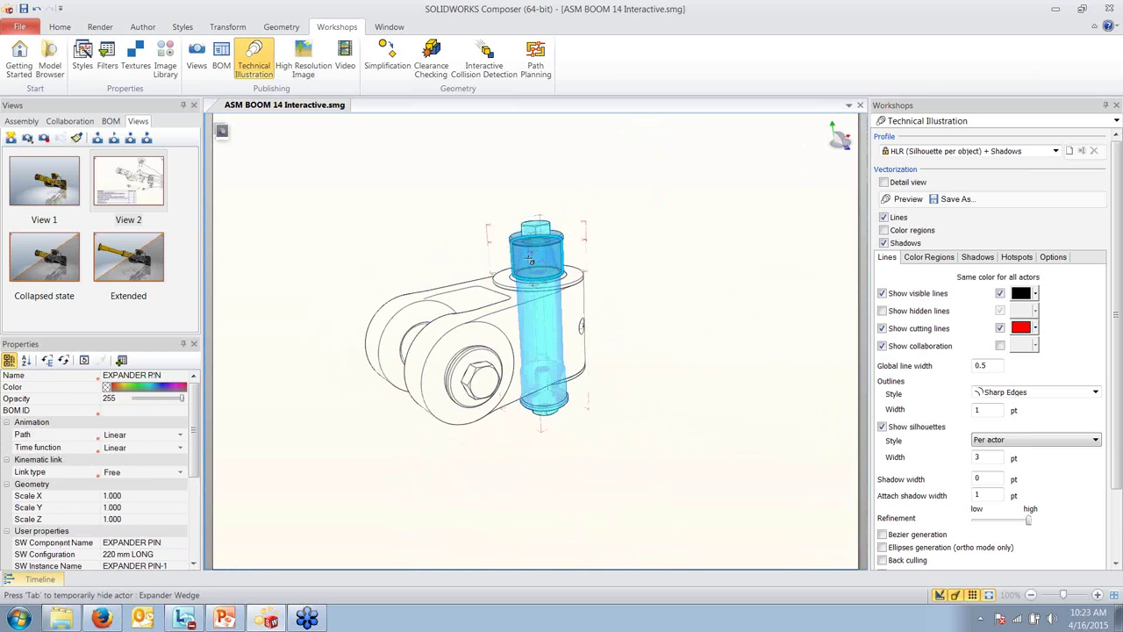
pyautogui.rightClick(459, 242)
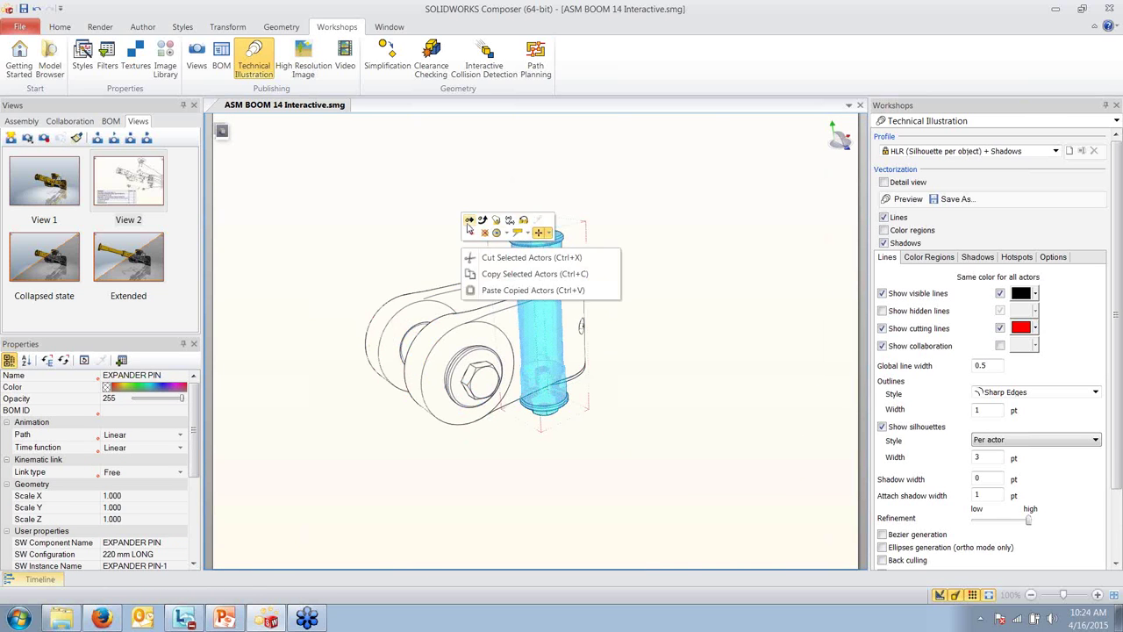
pyautogui.click(470, 230)
pyautogui.moveTo(525, 313); pyautogui.dragTo(612, 299)
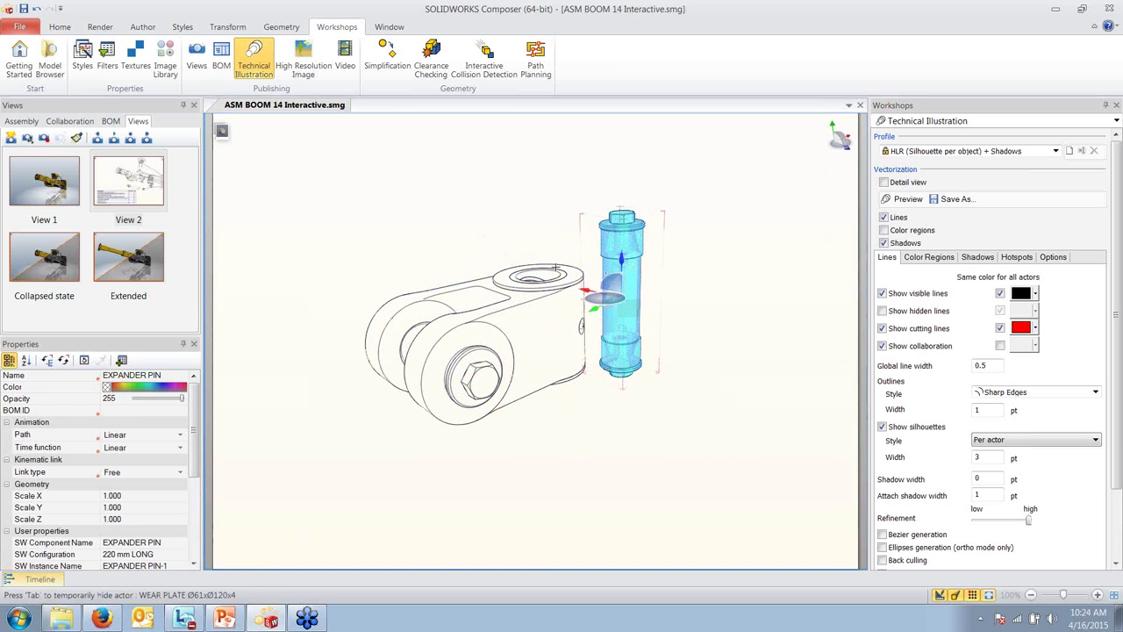
# - Select the wear plates and flanged bronze bearings at both ends of the knuckle's vertical bore
pyautogui.press('Escape')
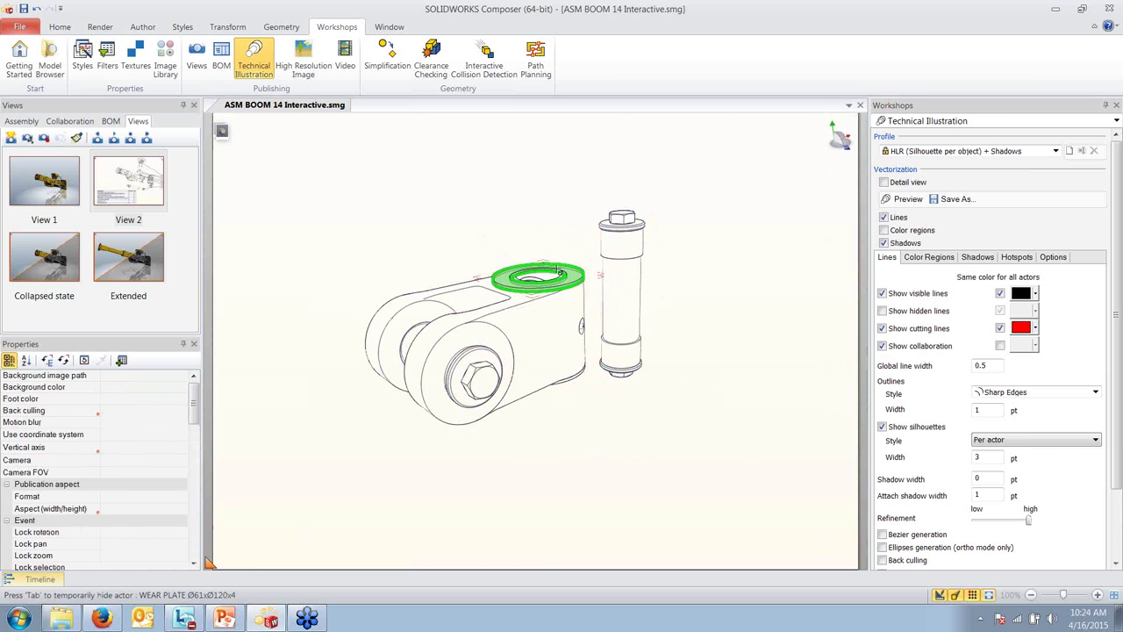
pyautogui.click(540, 273)
pyautogui.press('Escape')
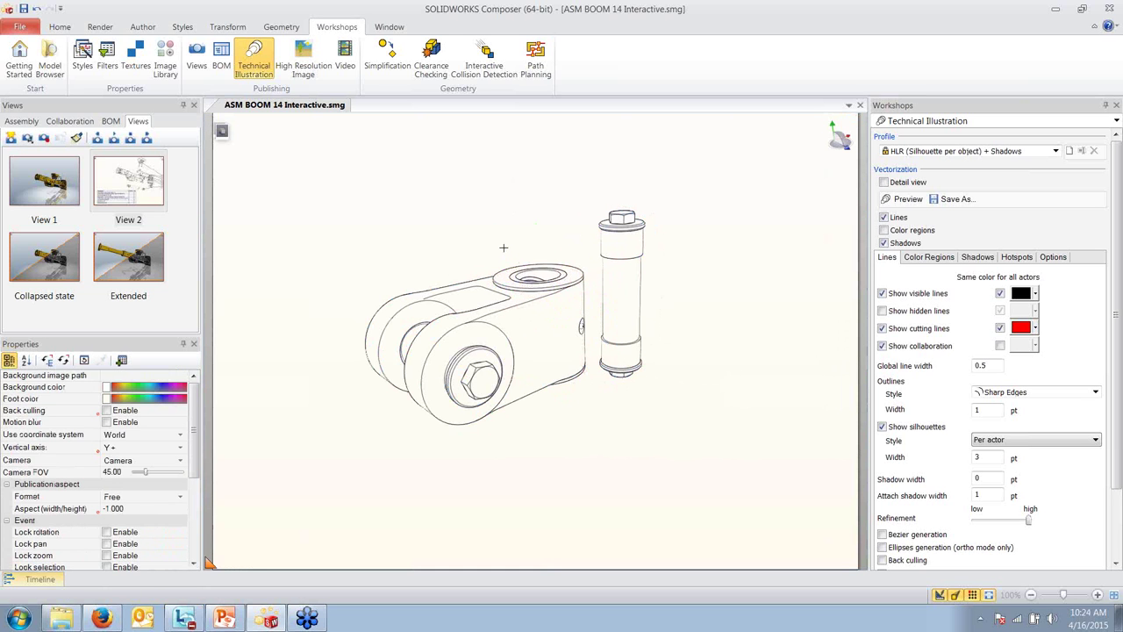
pyautogui.click(543, 266)
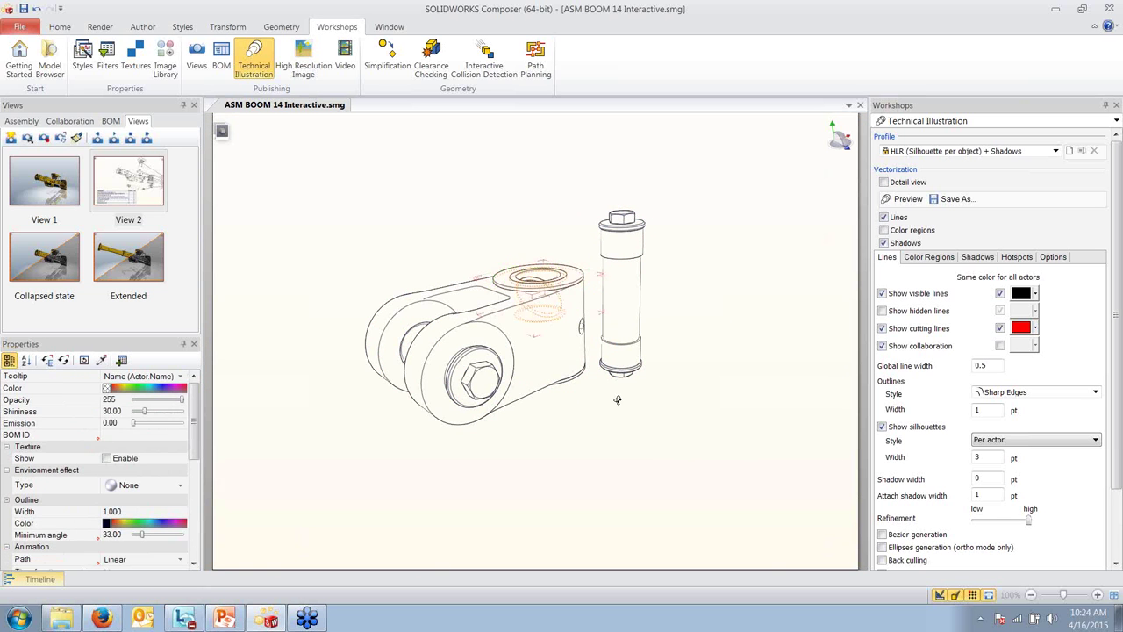
pyautogui.moveTo(619, 401); pyautogui.dragTo(545, 379)
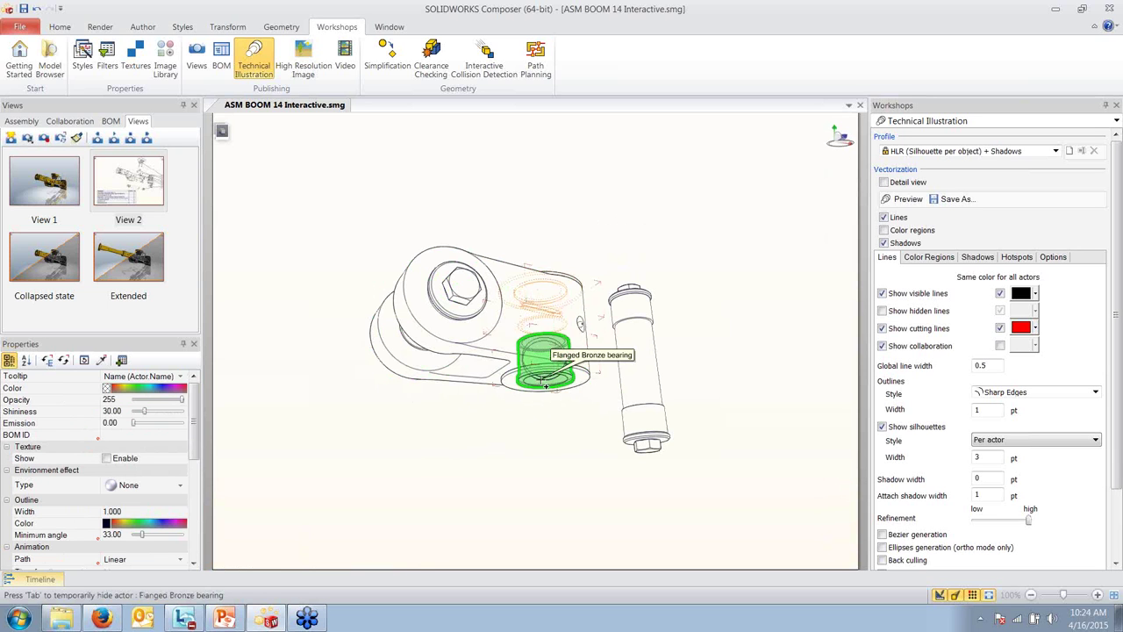
pyautogui.press('Tab')
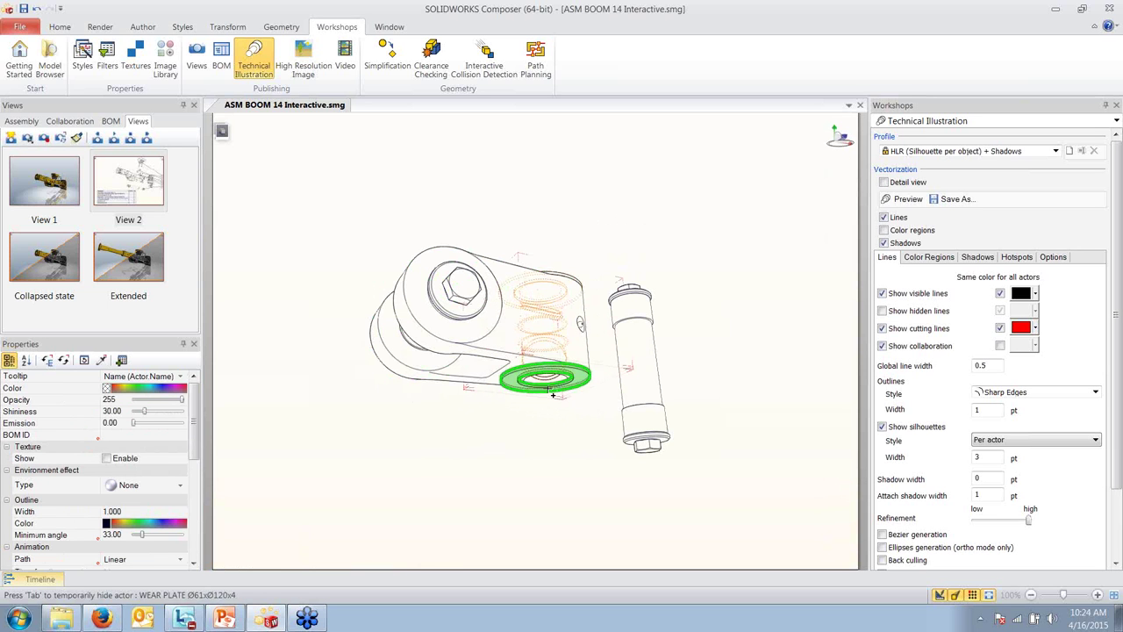
pyautogui.moveTo(548, 409); pyautogui.dragTo(560, 456, button='right')
pyautogui.moveTo(574, 436); pyautogui.dragTo(531, 438, button='middle')
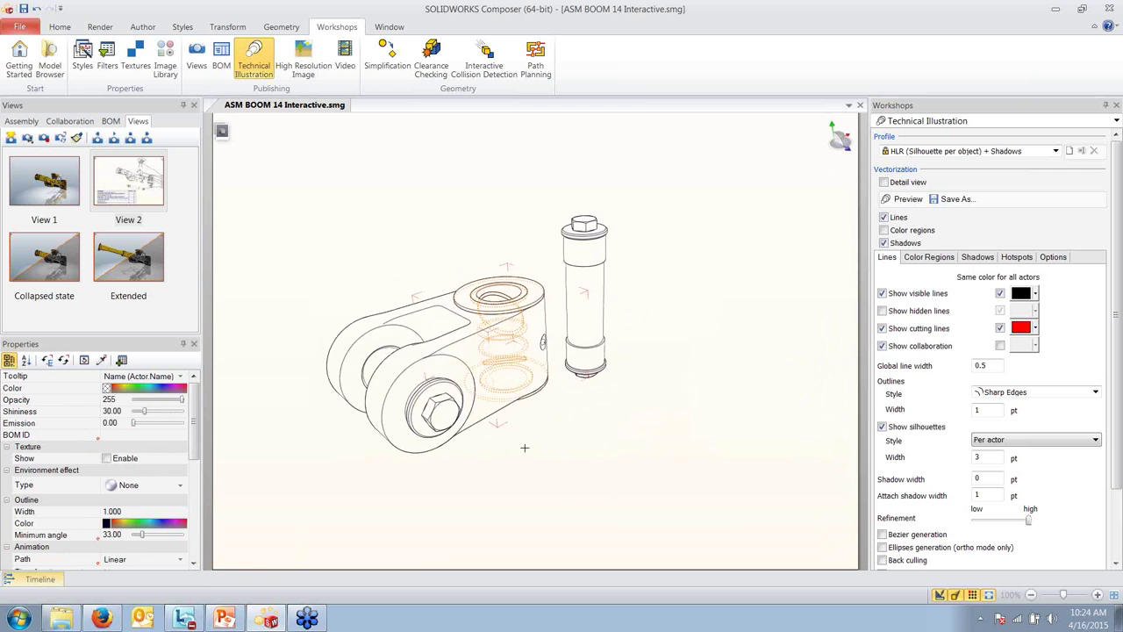
# - Copy the displaced vertical EXPANDER PIN's transformation in world coordinates onto the selected wear plates and bearings
pyautogui.rightClick(420, 214)
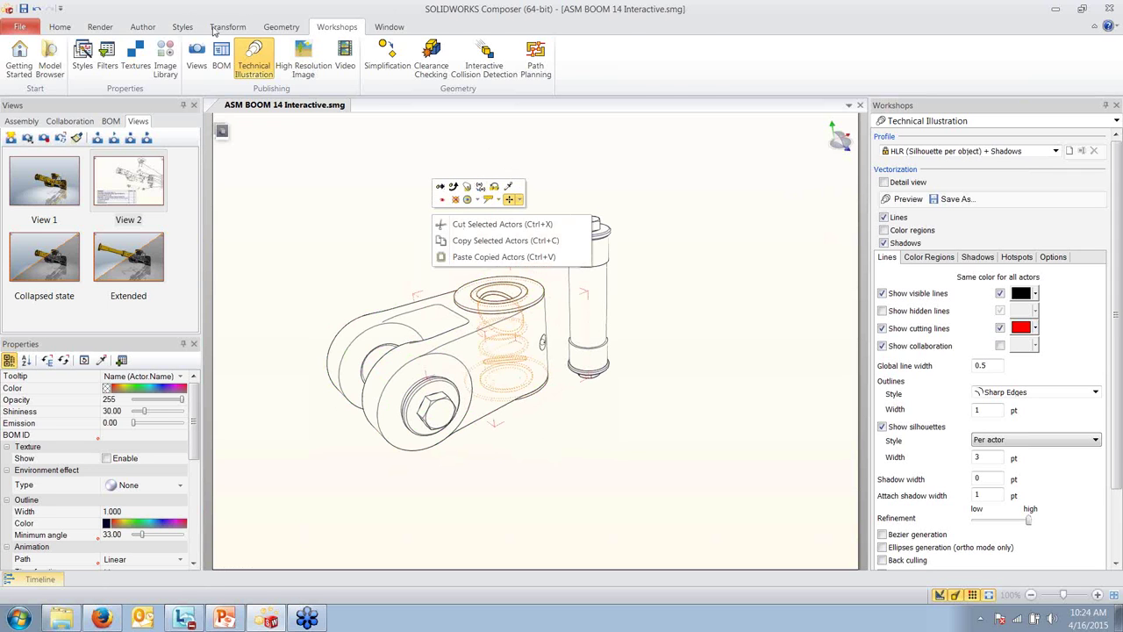
pyautogui.click(219, 28)
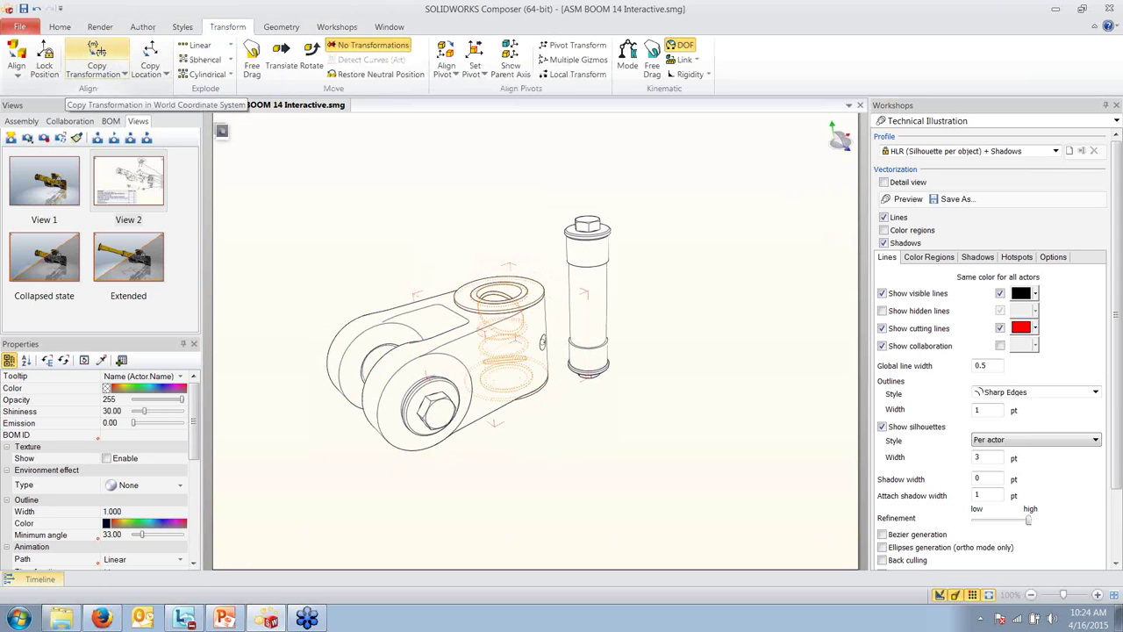
pyautogui.rightClick(428, 198)
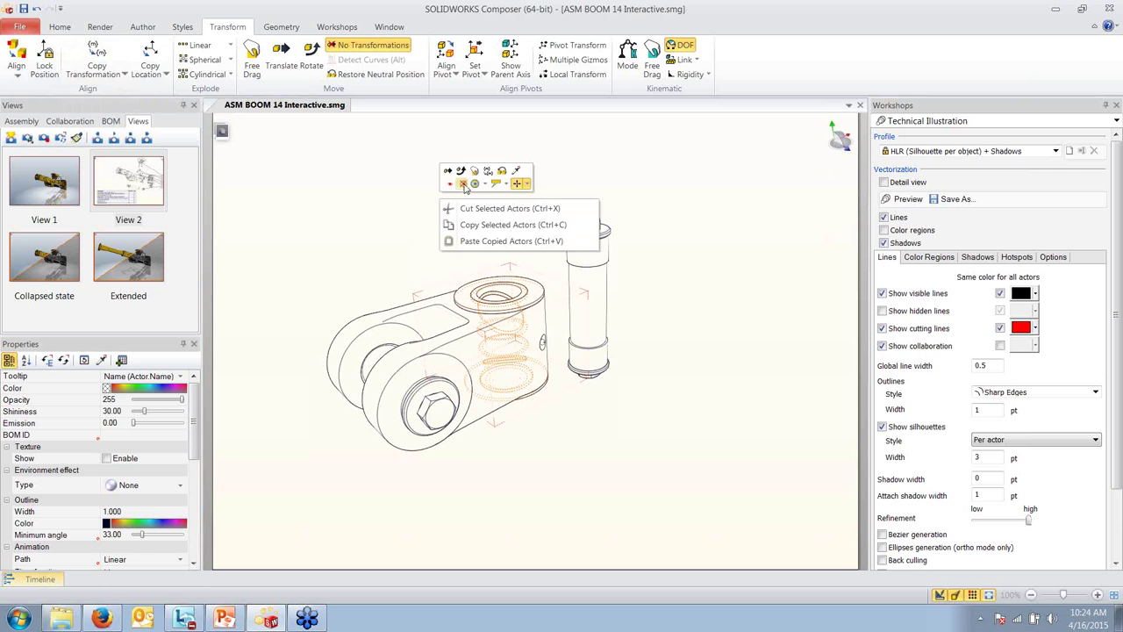
pyautogui.click(487, 178)
pyautogui.click(590, 262)
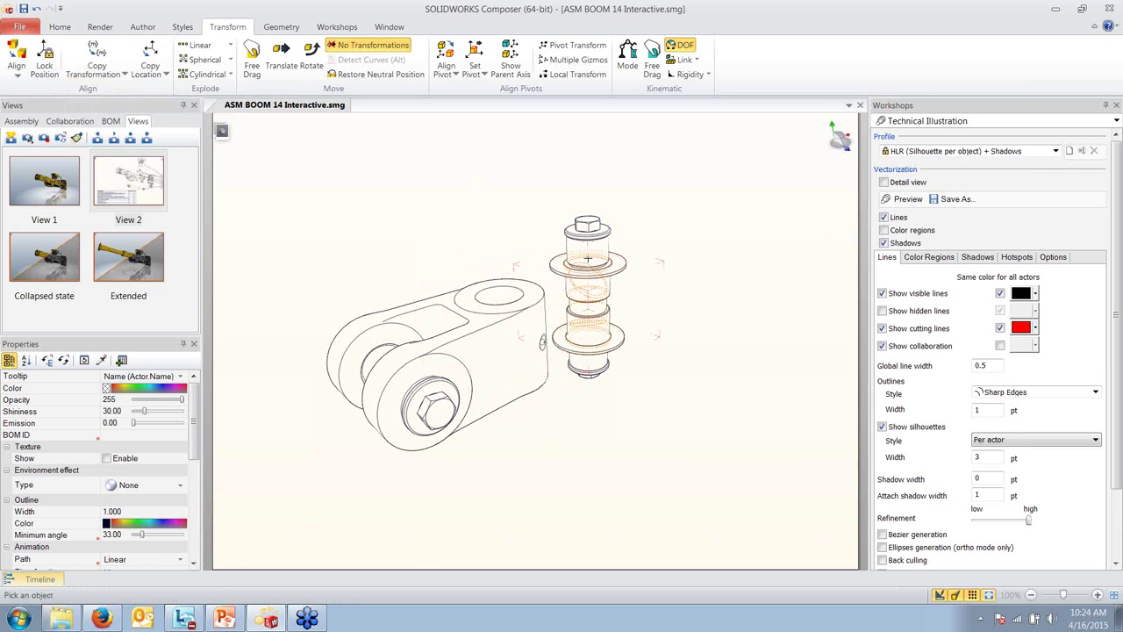
pyautogui.click(682, 367)
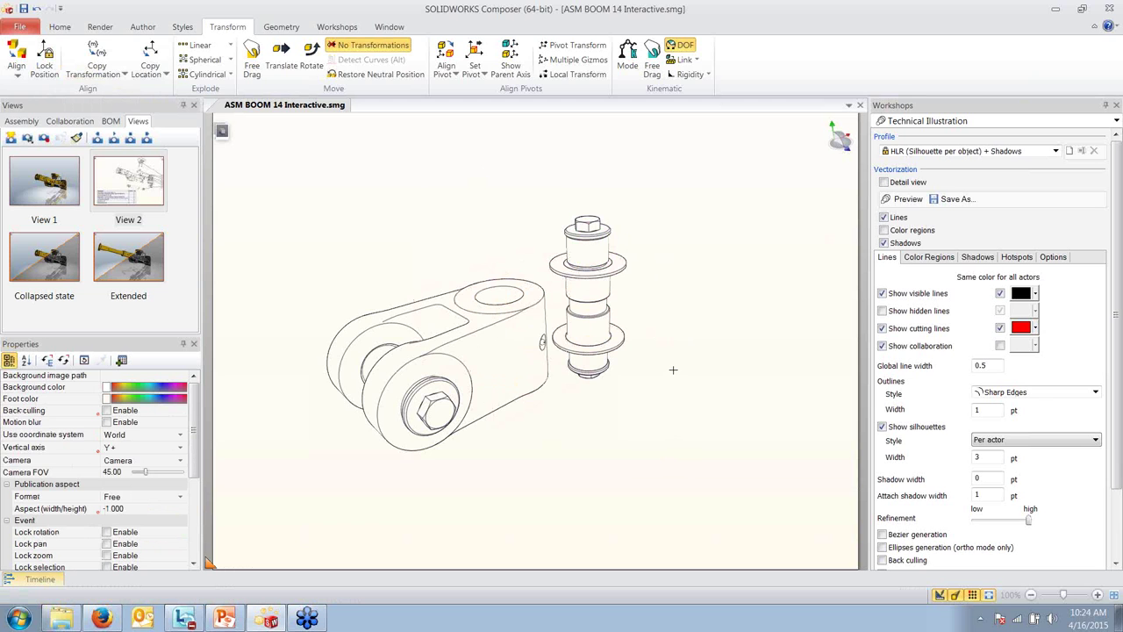
# - Select the knuckle's horizontal EXPANDER PIN assembly and translate it out to the front of the knuckle
pyautogui.moveTo(664, 355); pyautogui.dragTo(649, 356, button='right')
pyautogui.click(389, 375)
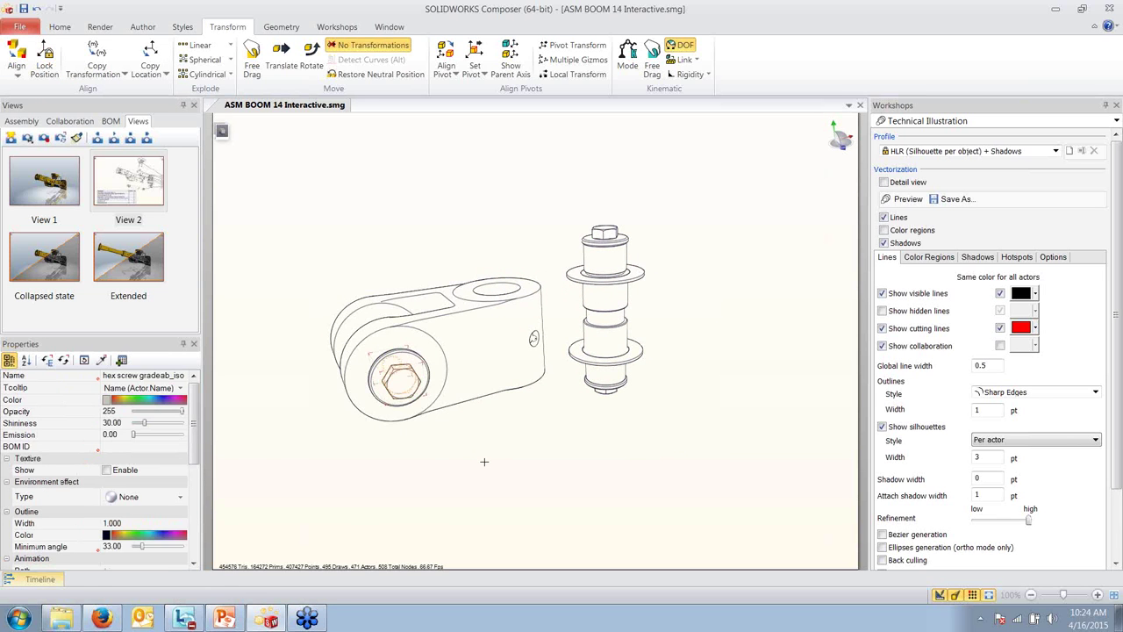
pyautogui.moveTo(478, 481); pyautogui.dragTo(539, 476, button='middle')
pyautogui.moveTo(540, 475); pyautogui.dragTo(564, 420, button='right')
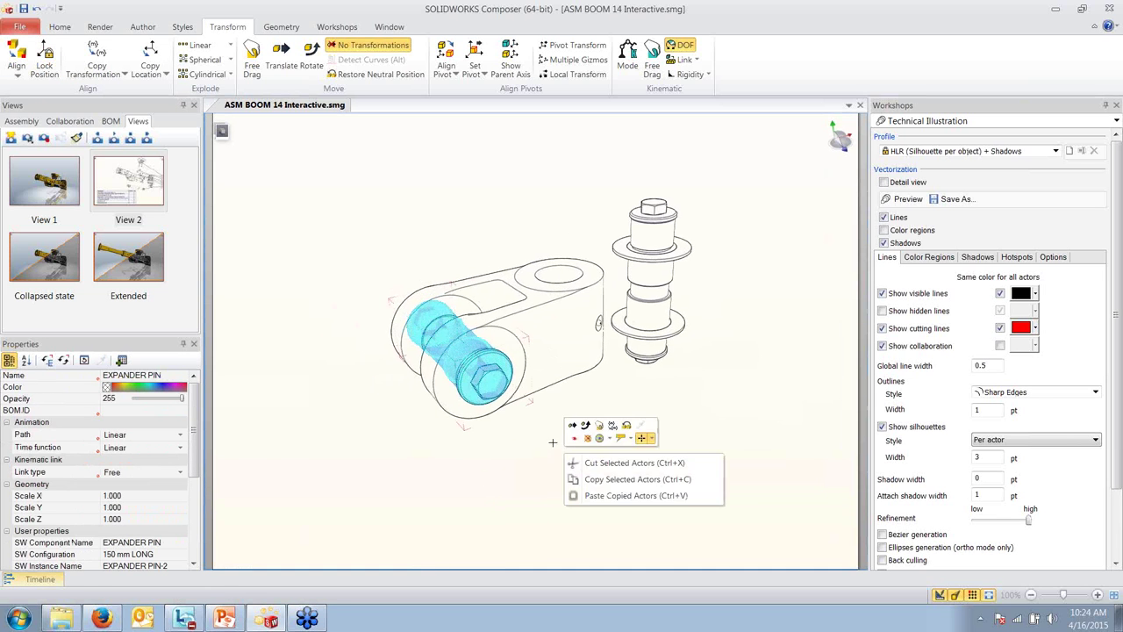
pyautogui.click(573, 429)
pyautogui.moveTo(377, 409); pyautogui.dragTo(381, 409, button='right')
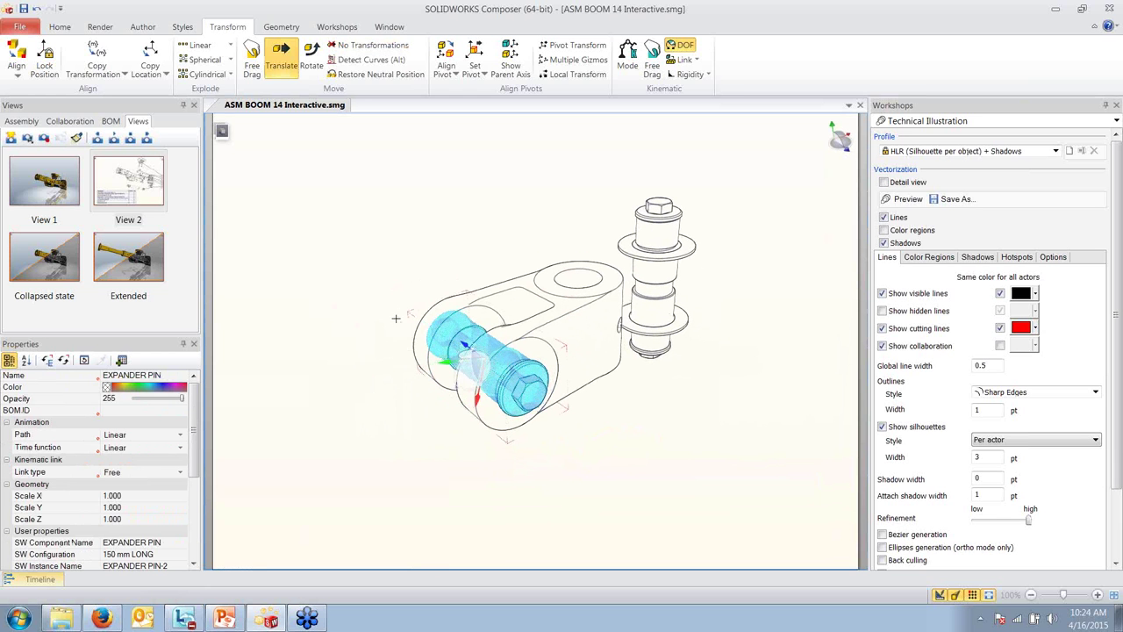
pyautogui.keyDown('alt'); pyautogui.moveTo(456, 332); pyautogui.dragTo(438, 349); pyautogui.keyUp('alt')
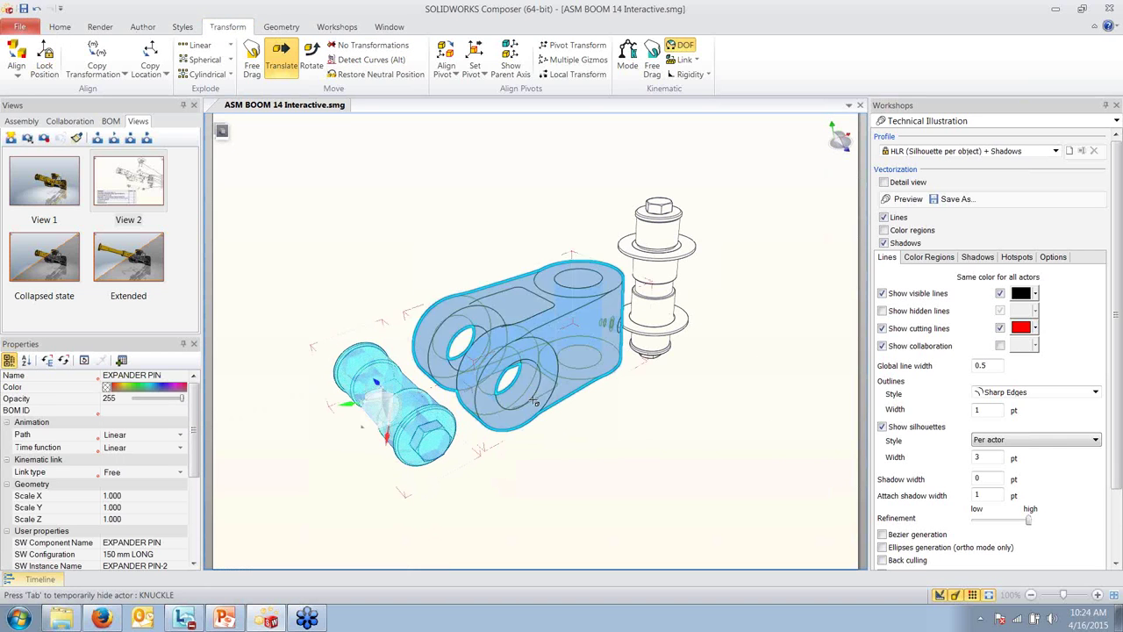
# - Frame the exploded knuckle kit and save it as a new view
pyautogui.click(600, 446)
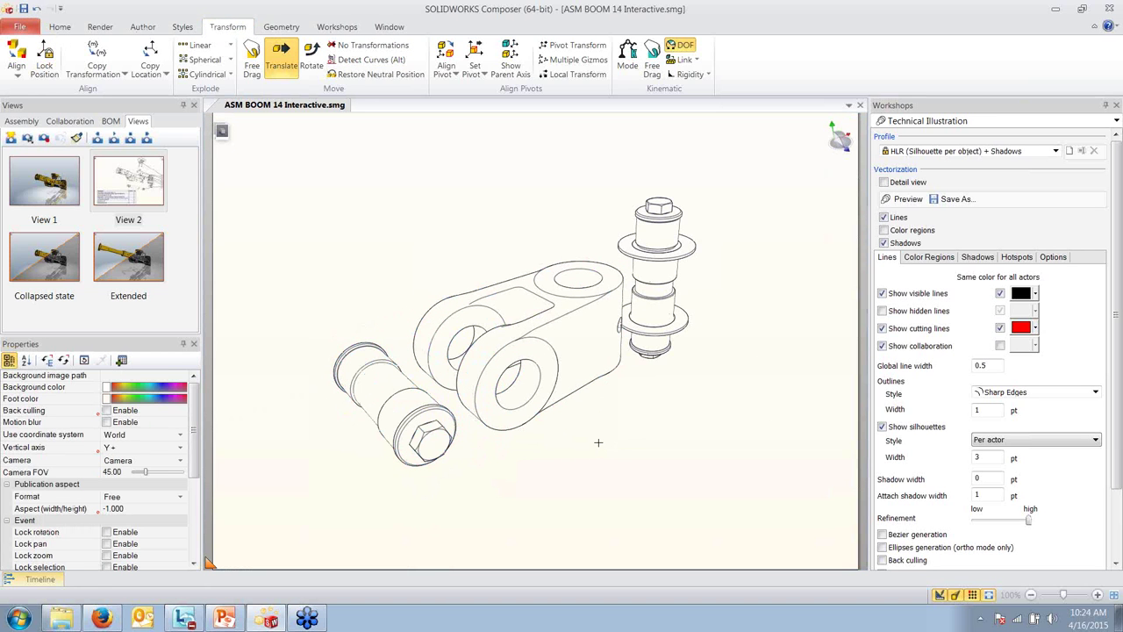
pyautogui.moveTo(660, 438); pyautogui.dragTo(651, 411)
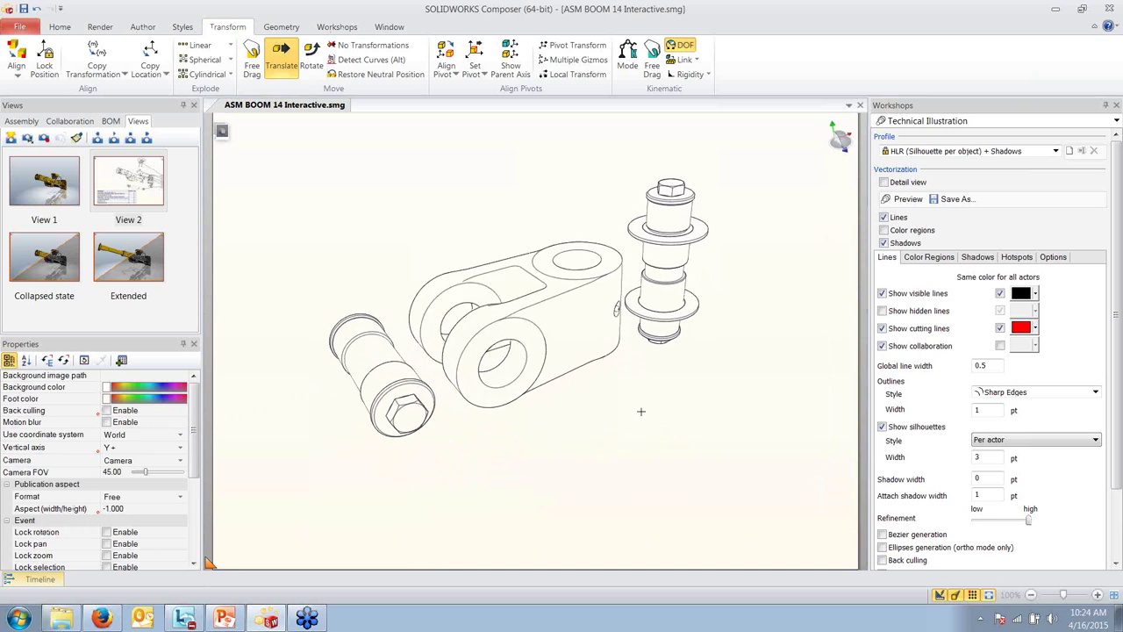
pyautogui.click(12, 138)
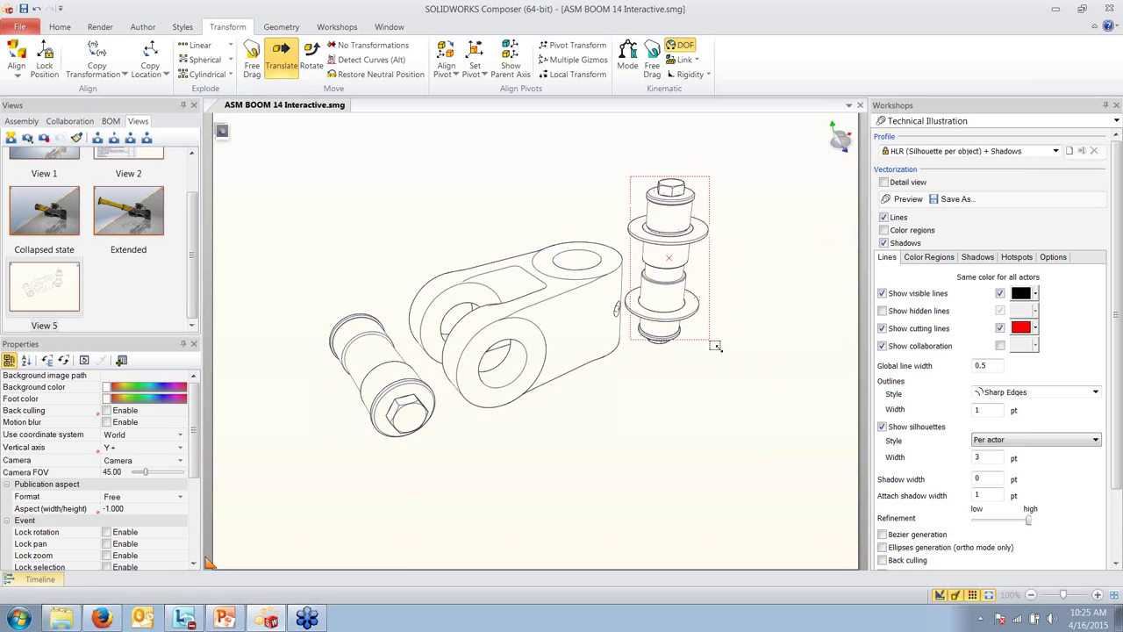
# - Isolate the vertical expander pin assembly with its wear plates and bearings by hiding all other actors
pyautogui.click(660, 195)
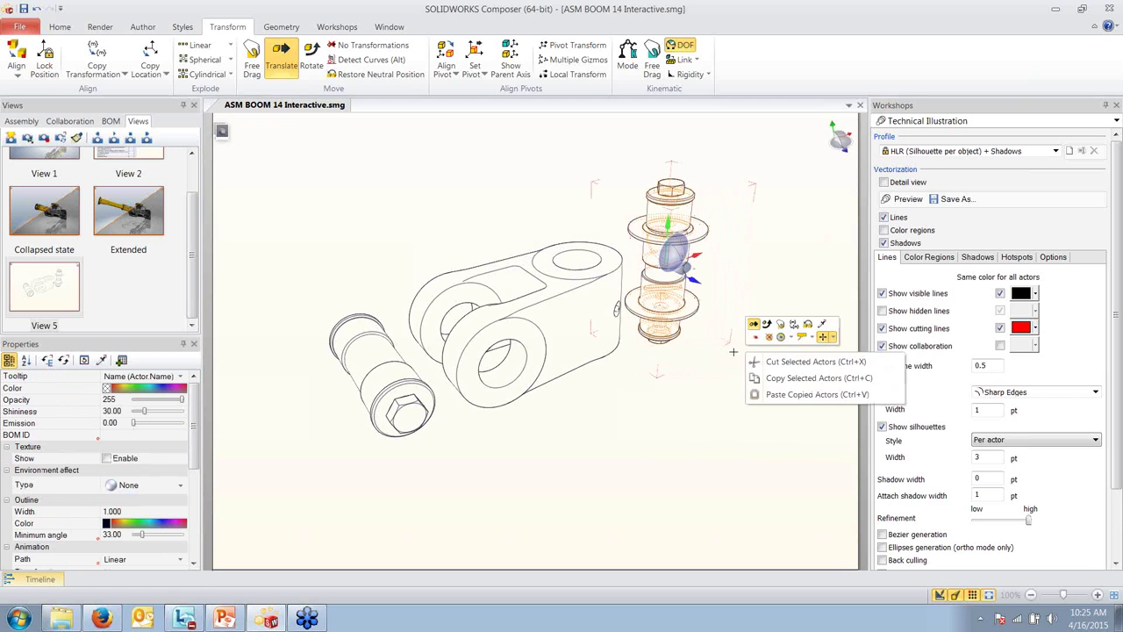
pyautogui.click(784, 337)
pyautogui.click(895, 383)
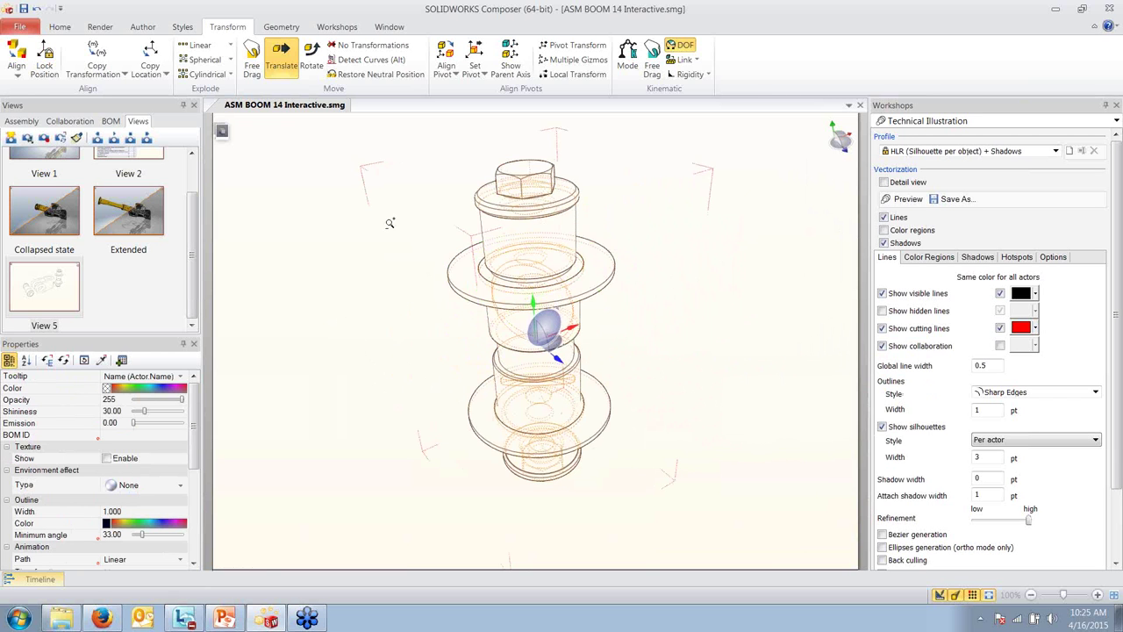
# - Explode the whole vertical pin assembly linearly along its axis and save the result as a new view
pyautogui.rightClick(401, 268)
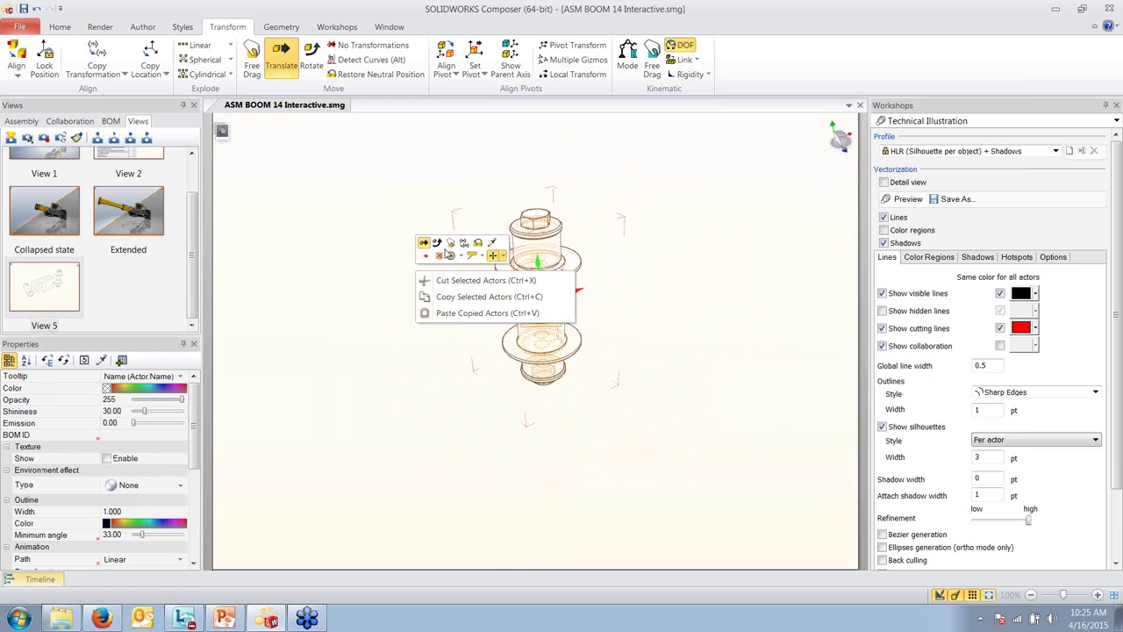
pyautogui.click(198, 44)
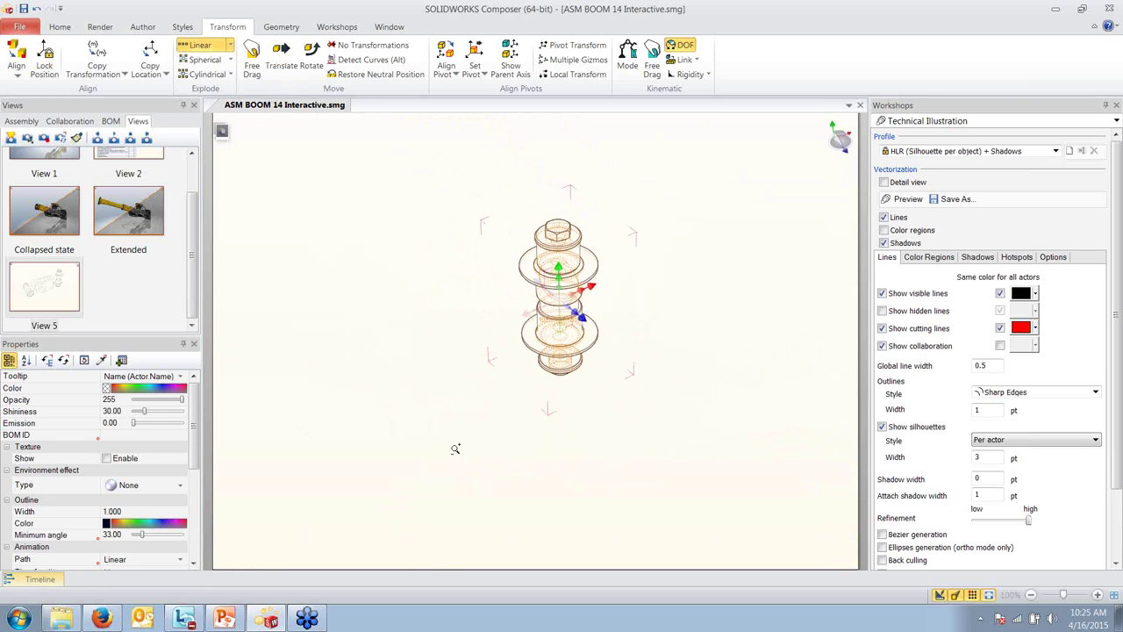
pyautogui.click(442, 299)
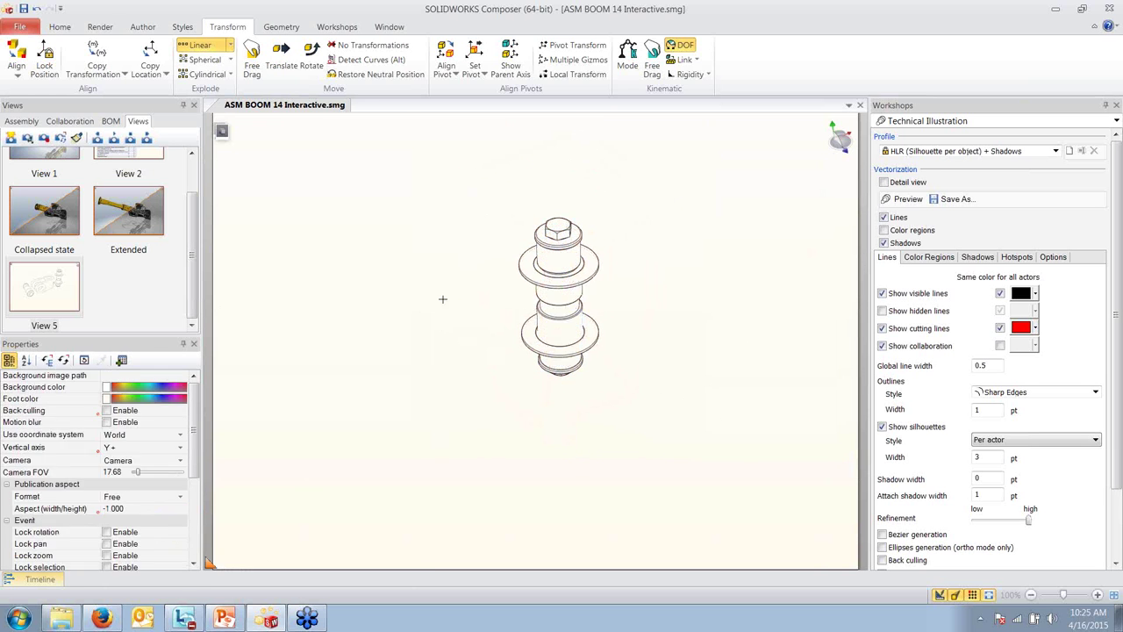
pyautogui.moveTo(452, 313)
pyautogui.mouseDown(button='middle')
pyautogui.moveTo(466, 298)
pyautogui.moveTo(453, 319)
pyautogui.mouseUp(button='middle')
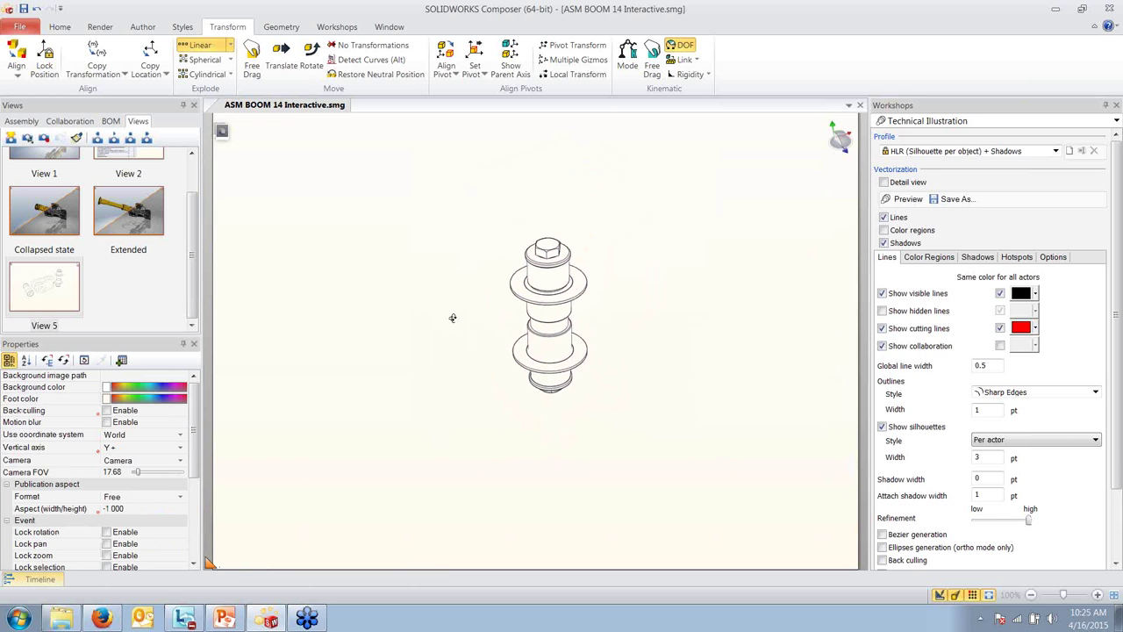
pyautogui.moveTo(472, 213); pyautogui.dragTo(612, 443)
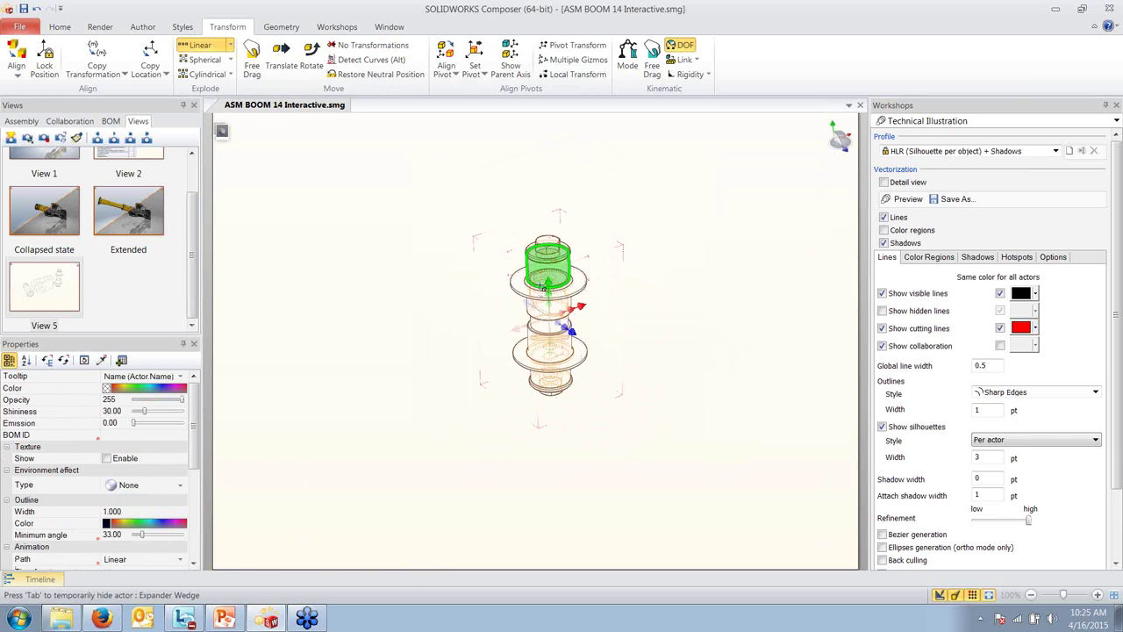
pyautogui.moveTo(544, 288); pyautogui.dragTo(541, 377)
pyautogui.scroll(-3, 670, 384)
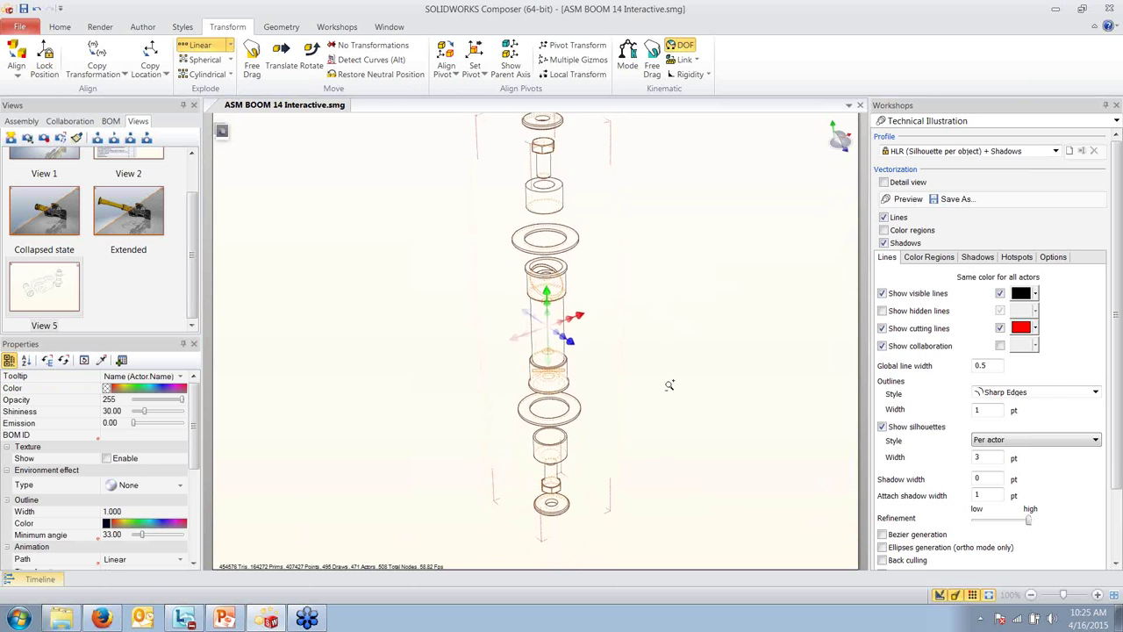
pyautogui.click(660, 314)
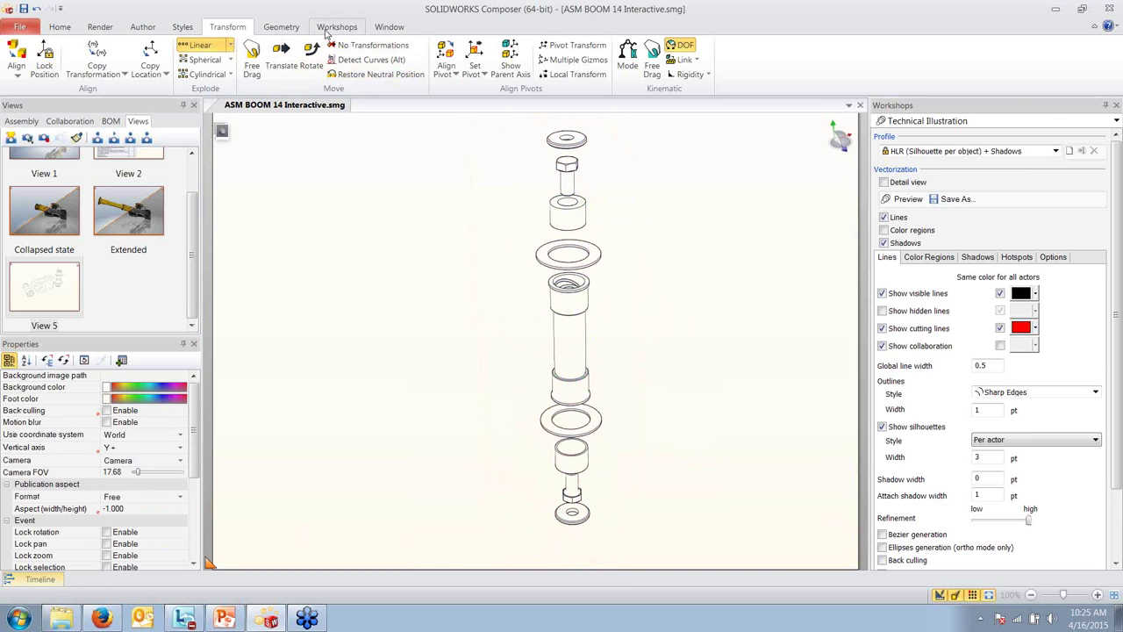
pyautogui.click(11, 137)
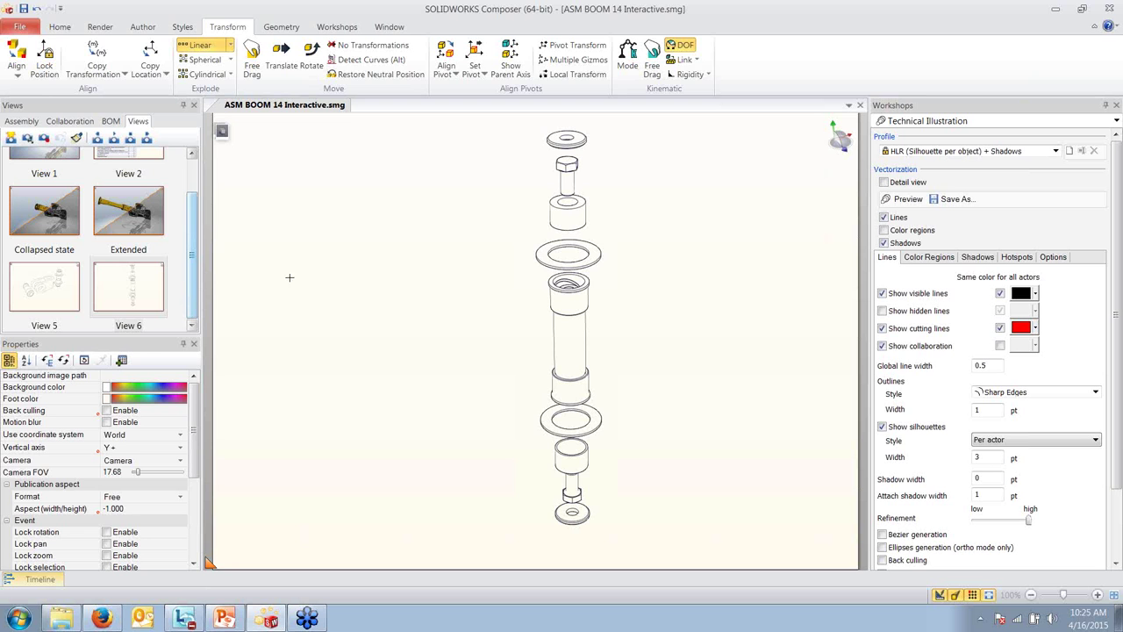
# - Draw a polyline from the centre of the top washer to the centre of the bottom washer of the exploded pin
pyautogui.click(143, 27)
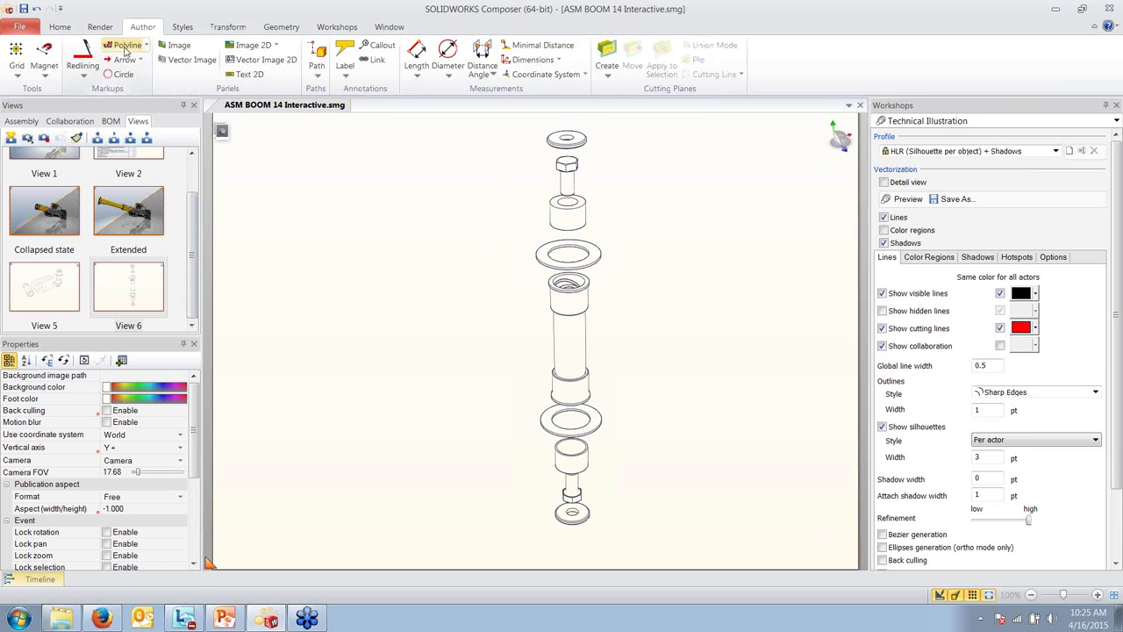
pyautogui.click(123, 45)
pyautogui.keyDown('alt'); pyautogui.click(567, 137); pyautogui.keyUp('alt')
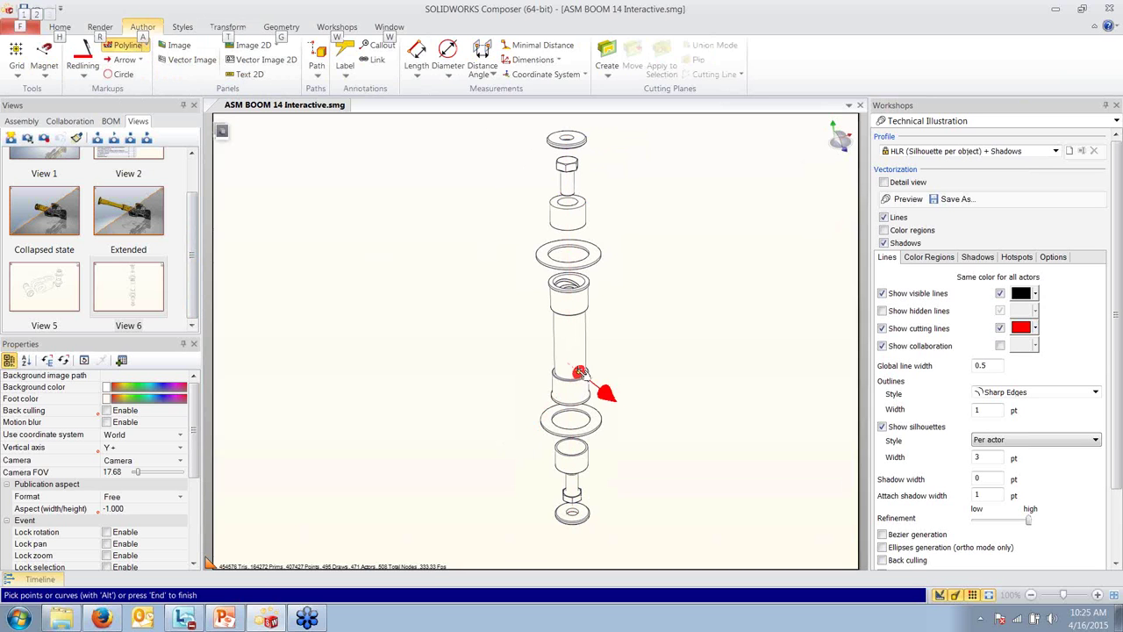
pyautogui.keyDown('alt'); pyautogui.click(572, 514); pyautogui.keyUp('alt')
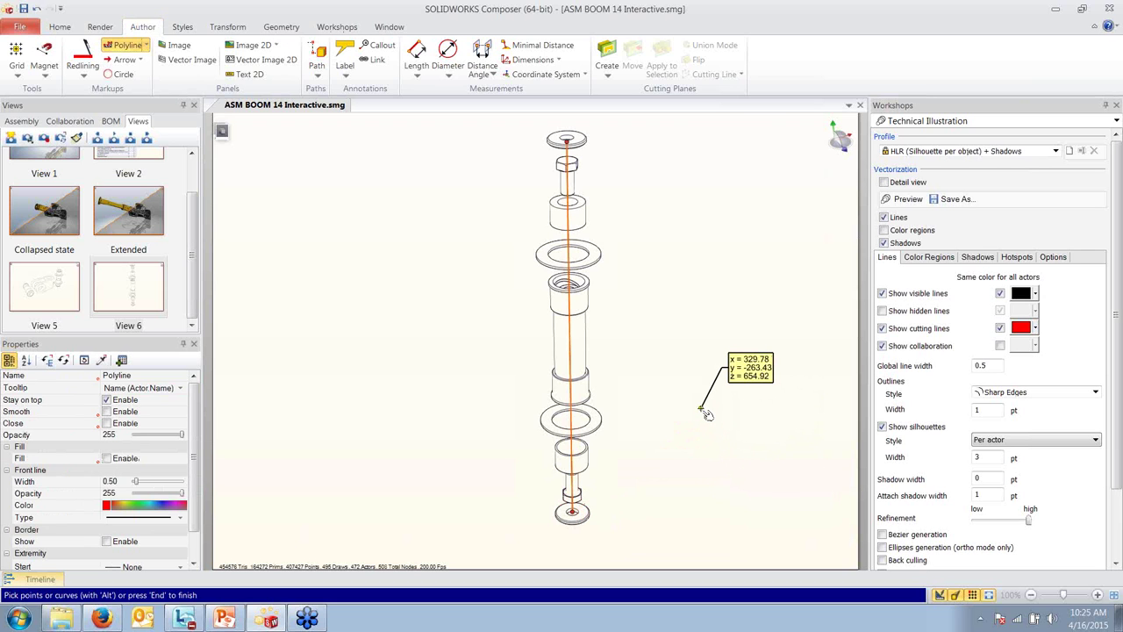
pyautogui.press('End')
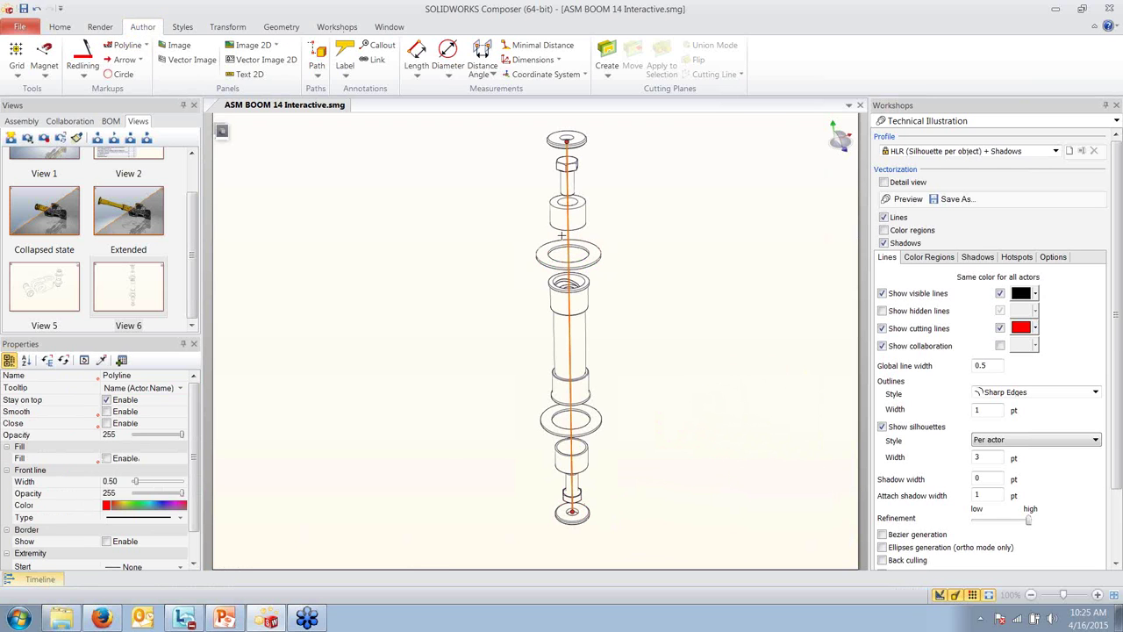
# - Disable Stay on top for the polyline, reframe the exploded pin and select View 6
pyautogui.click(106, 399)
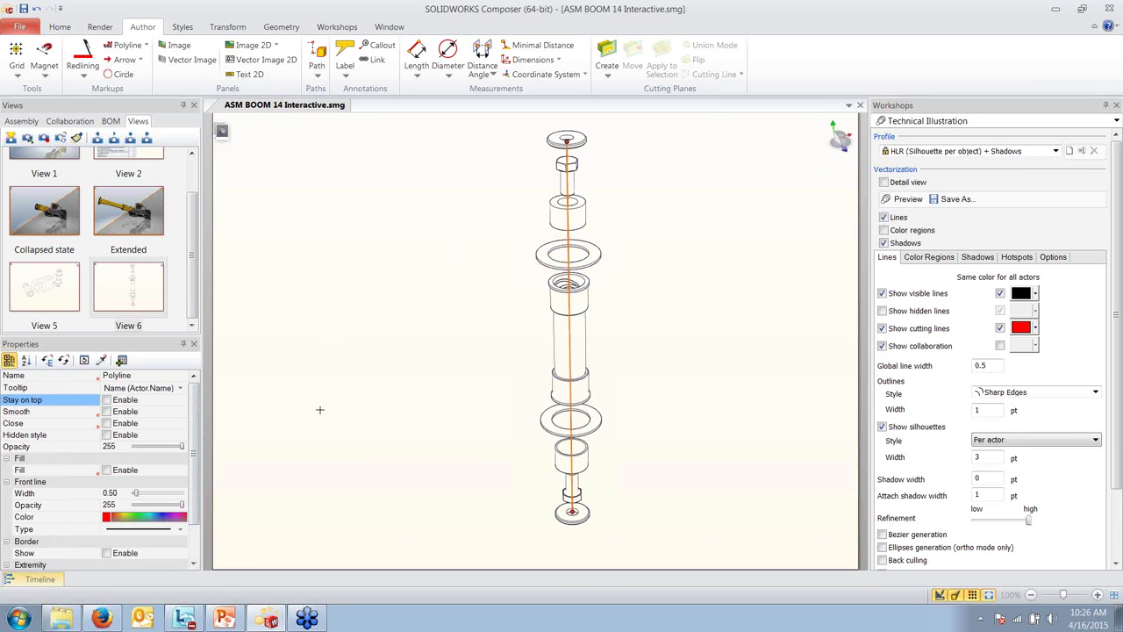
pyautogui.click(425, 376)
pyautogui.moveTo(405, 366); pyautogui.dragTo(433, 320)
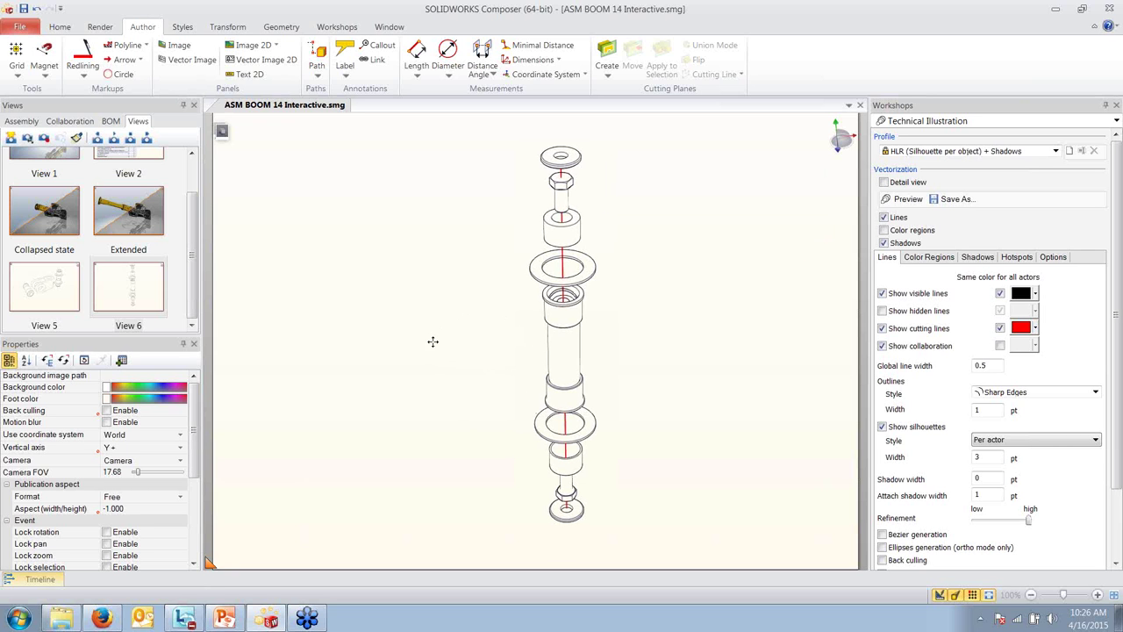
pyautogui.click(105, 290)
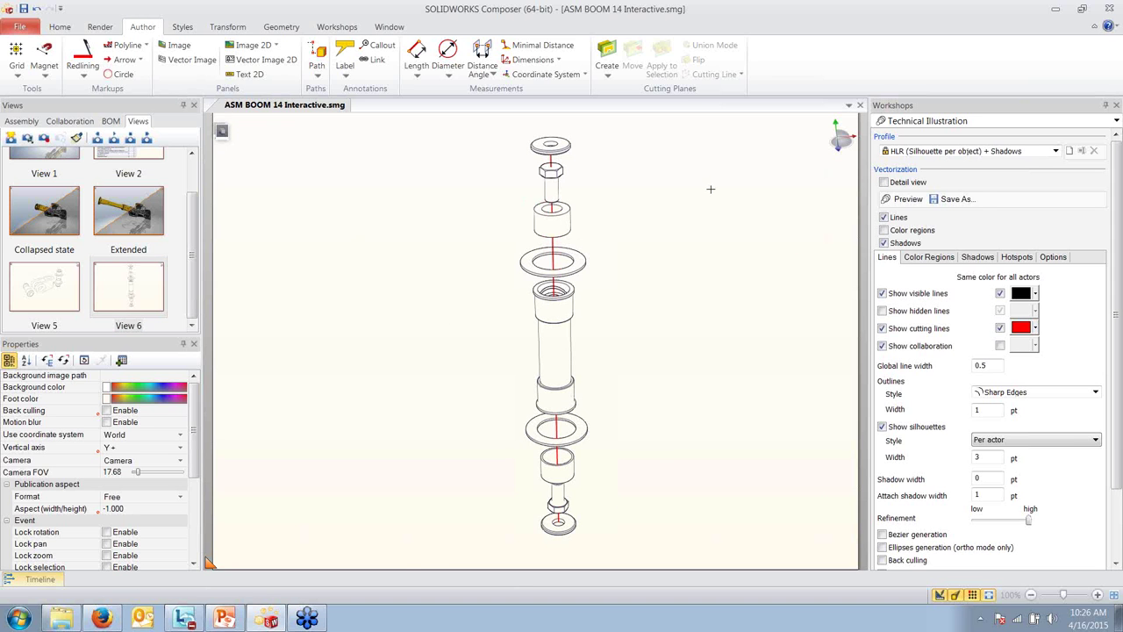
# - Save the exploded pin in View 6 as an SVG vector illustration named 3 in the Webinar folder
pyautogui.click(956, 201)
pyautogui.click(614, 484)
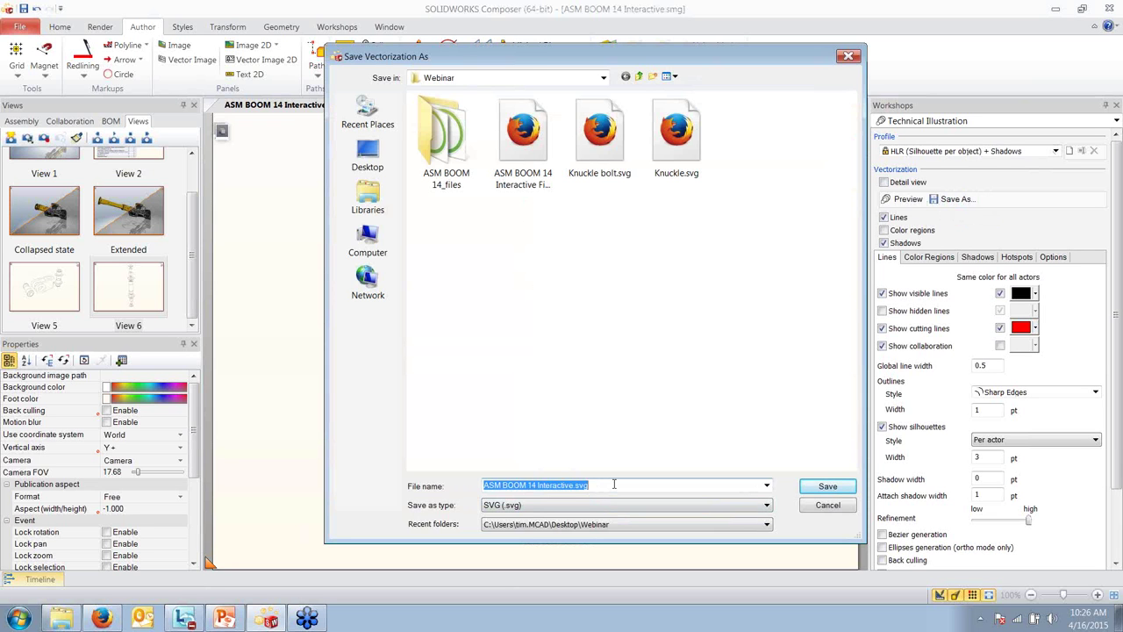
pyautogui.write('3')
pyautogui.press('Return')
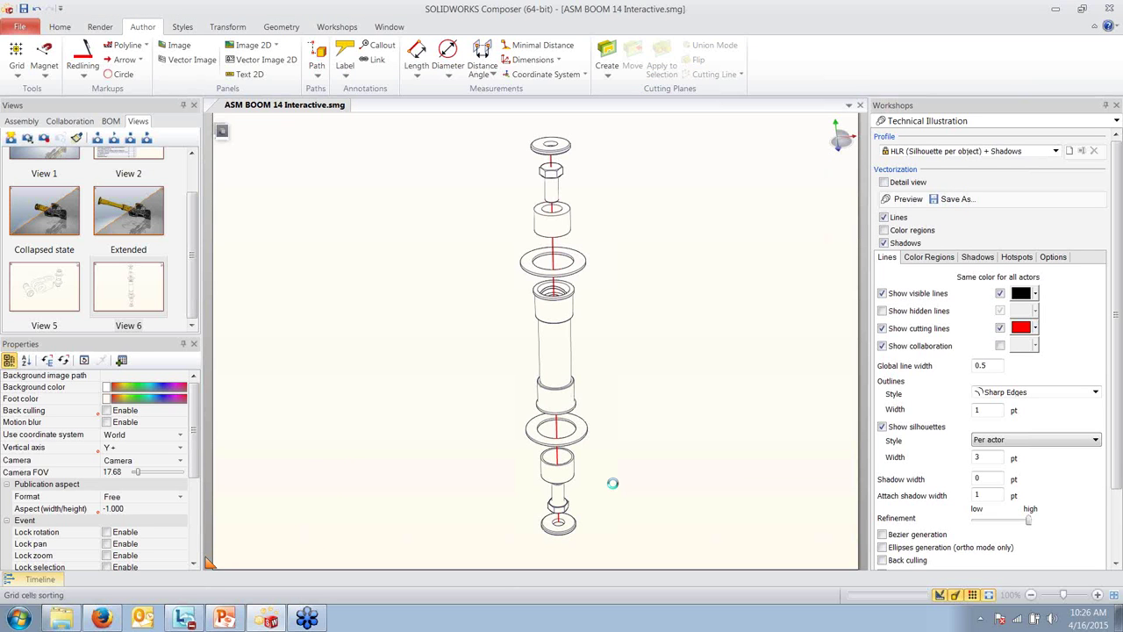
# - In View 5, select the whole vertical expander pin assembly and link it to the file 3.svg using the file:// prefix
pyautogui.click(44, 286)
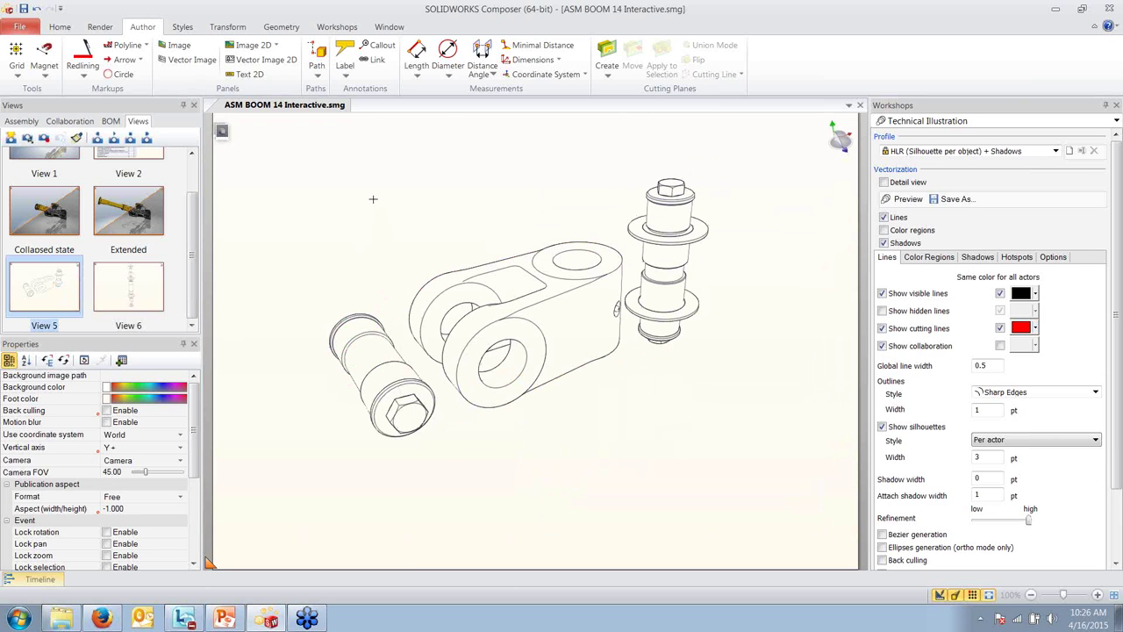
pyautogui.moveTo(632, 161); pyautogui.dragTo(810, 396)
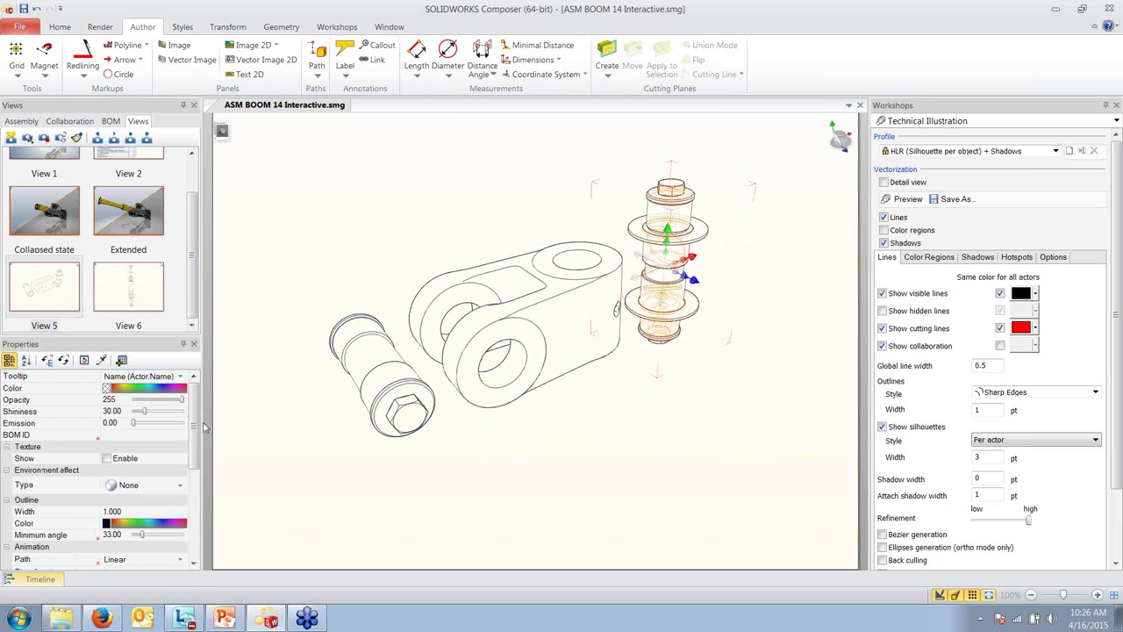
pyautogui.scroll(-3, 194, 438)
pyautogui.moveTo(194, 438); pyautogui.dragTo(194, 513)
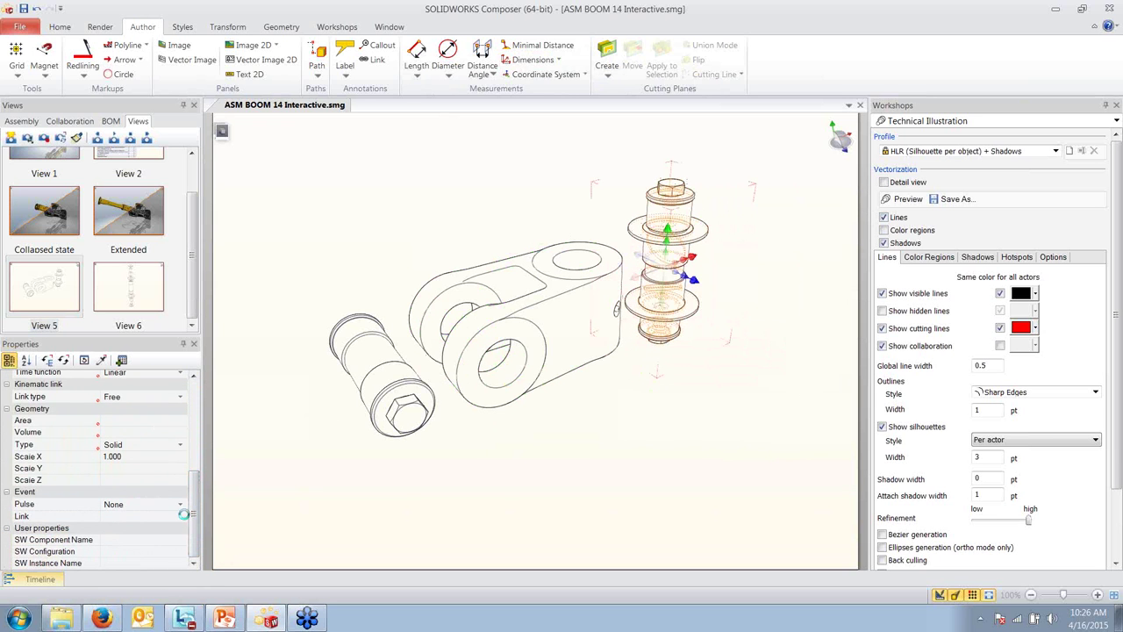
pyautogui.click(183, 516)
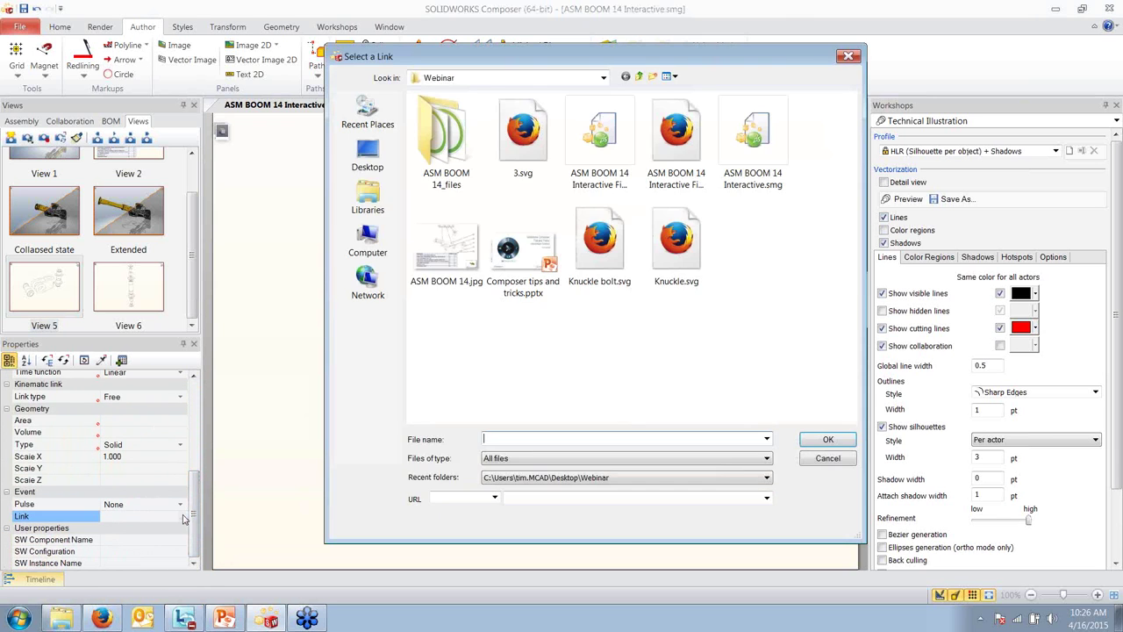
pyautogui.click(523, 132)
pyautogui.click(493, 497)
pyautogui.click(468, 513)
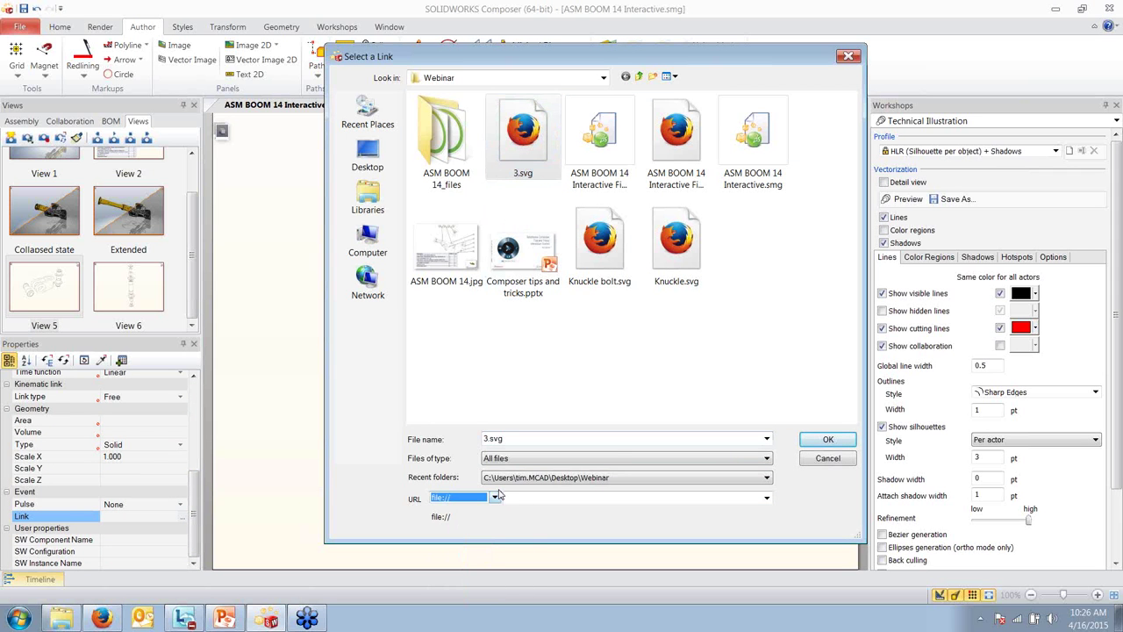
pyautogui.click(563, 497)
pyautogui.write('C:\\Users\\tim.MCAD\\Desktop\\Webinar')
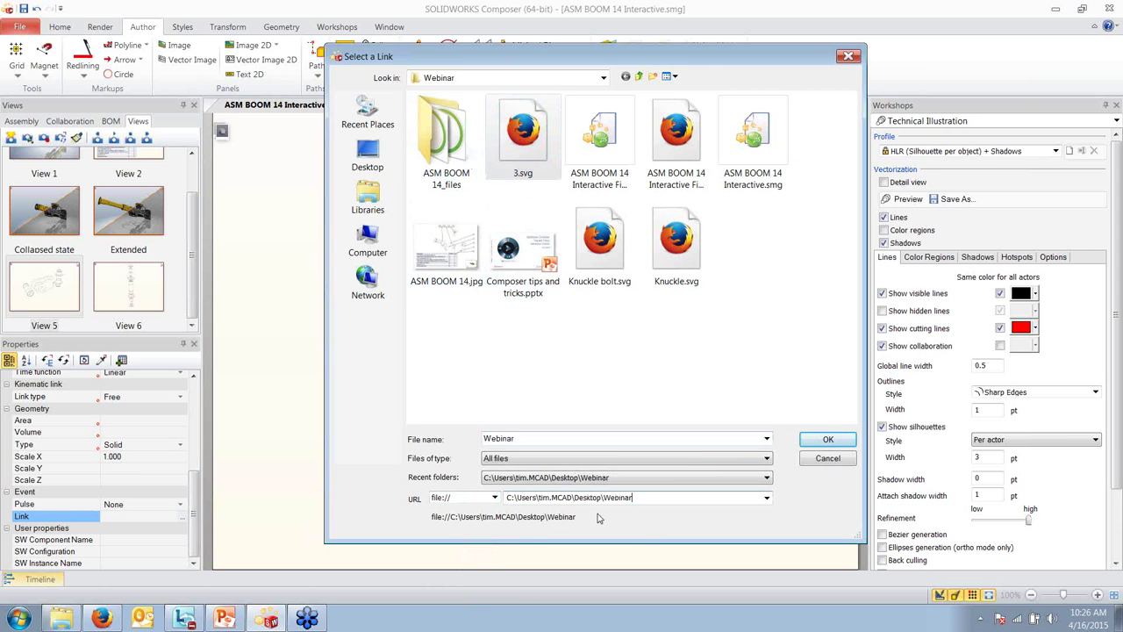
pyautogui.click(533, 151)
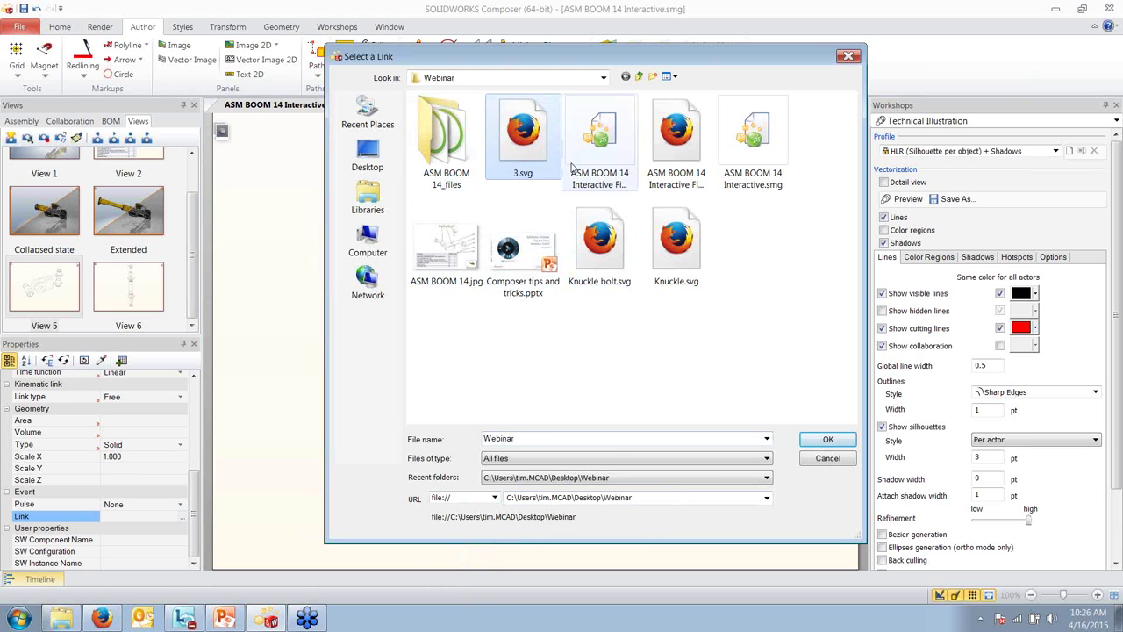
pyautogui.click(602, 243)
pyautogui.click(523, 136)
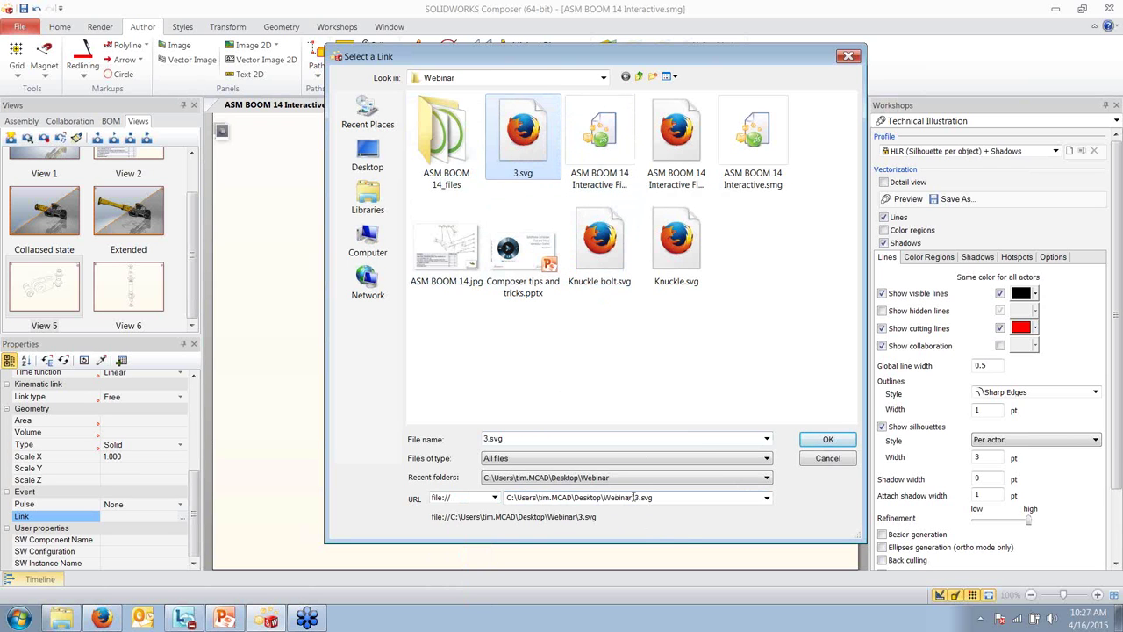
pyautogui.click(828, 438)
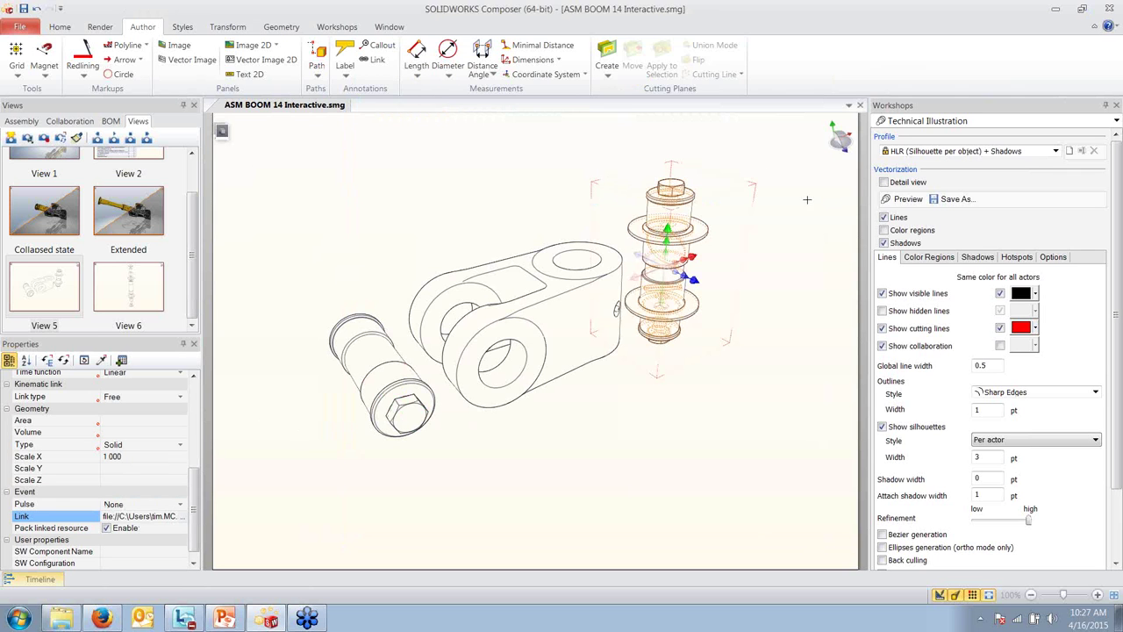
# - Update View 5 with the linked pin's properties and save it as an SVG vector illustration named 2
pyautogui.click(48, 294)
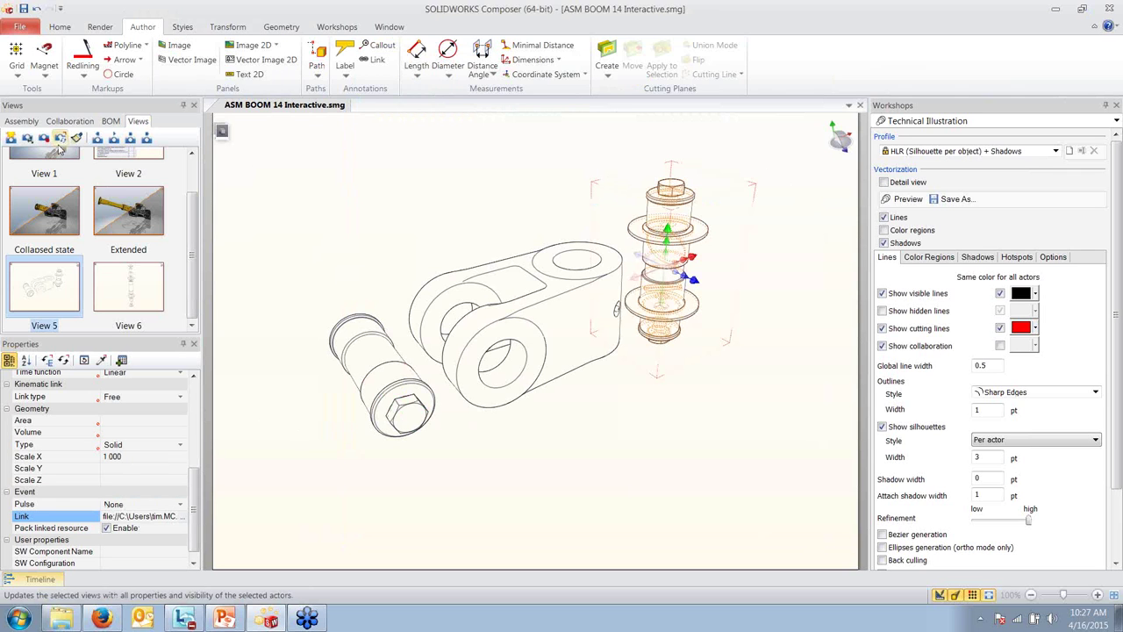
pyautogui.click(953, 199)
pyautogui.tripleClick(606, 484)
pyautogui.write('2')
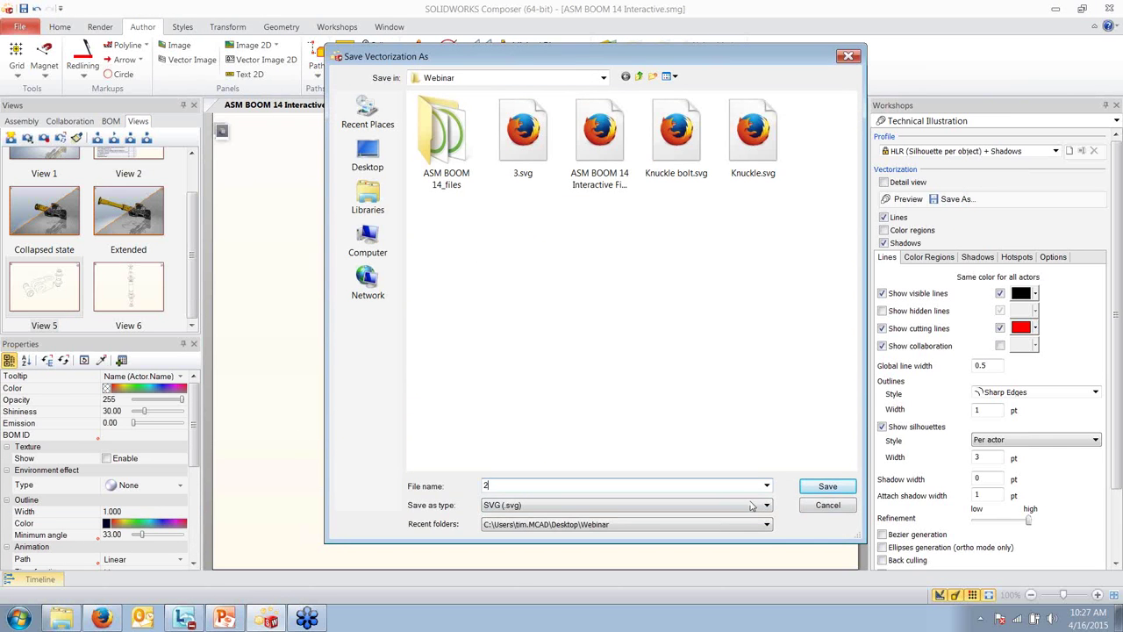
pyautogui.click(821, 488)
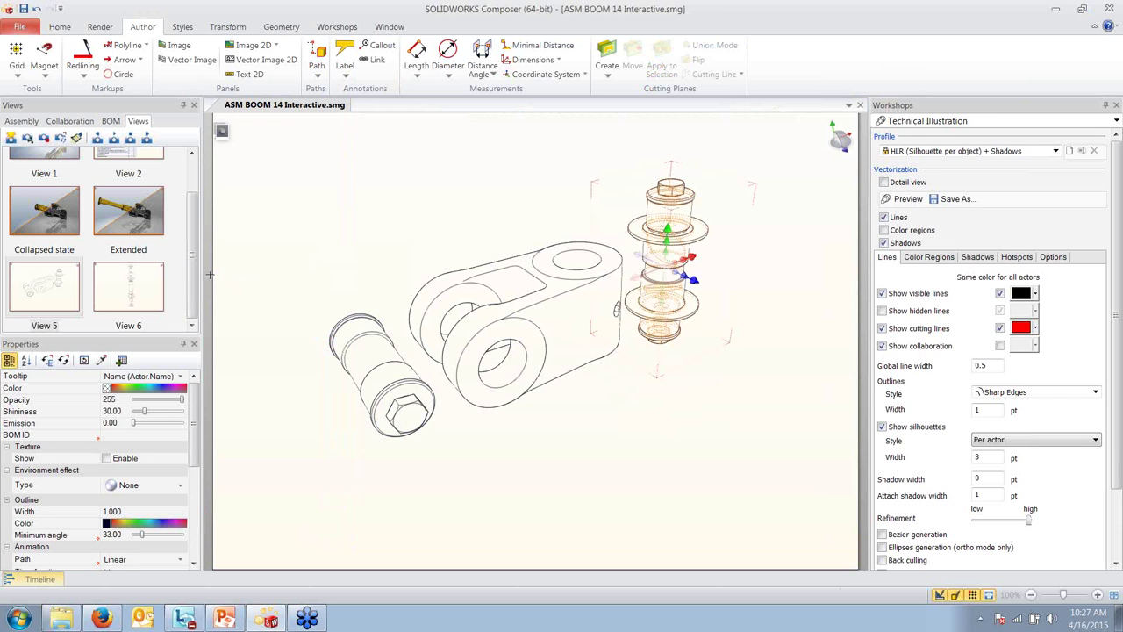
# - Show View 2, select the whole KNUCKLE KIT assembly at callout 7 and locate it in the assembly tree
pyautogui.moveTo(194, 277); pyautogui.dragTo(192, 245)
pyautogui.click(129, 181)
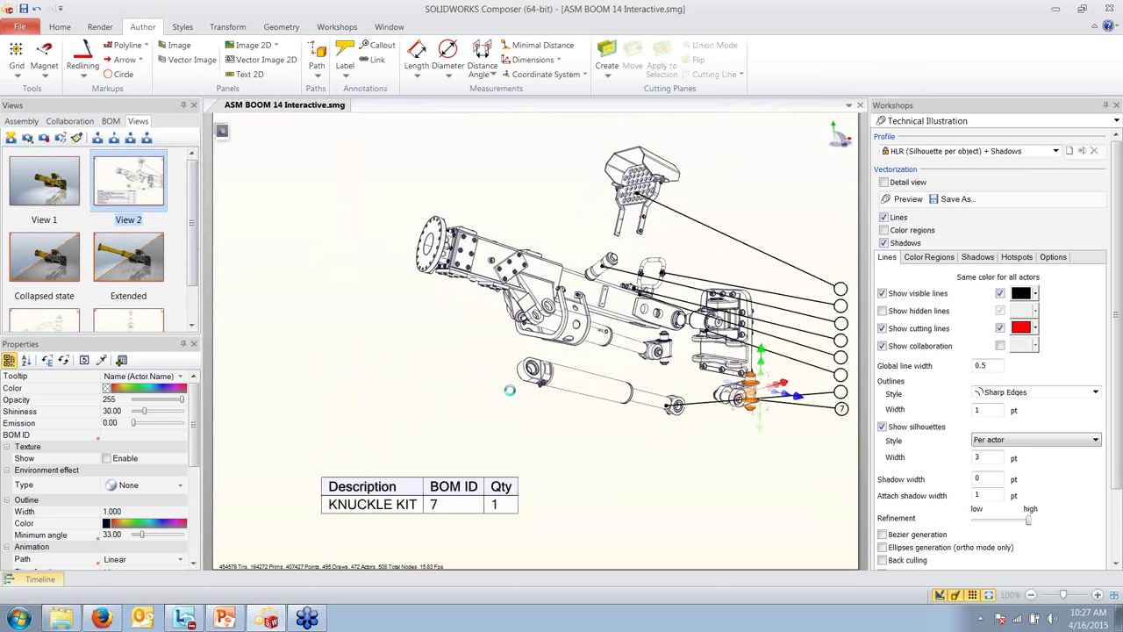
pyautogui.click(738, 430)
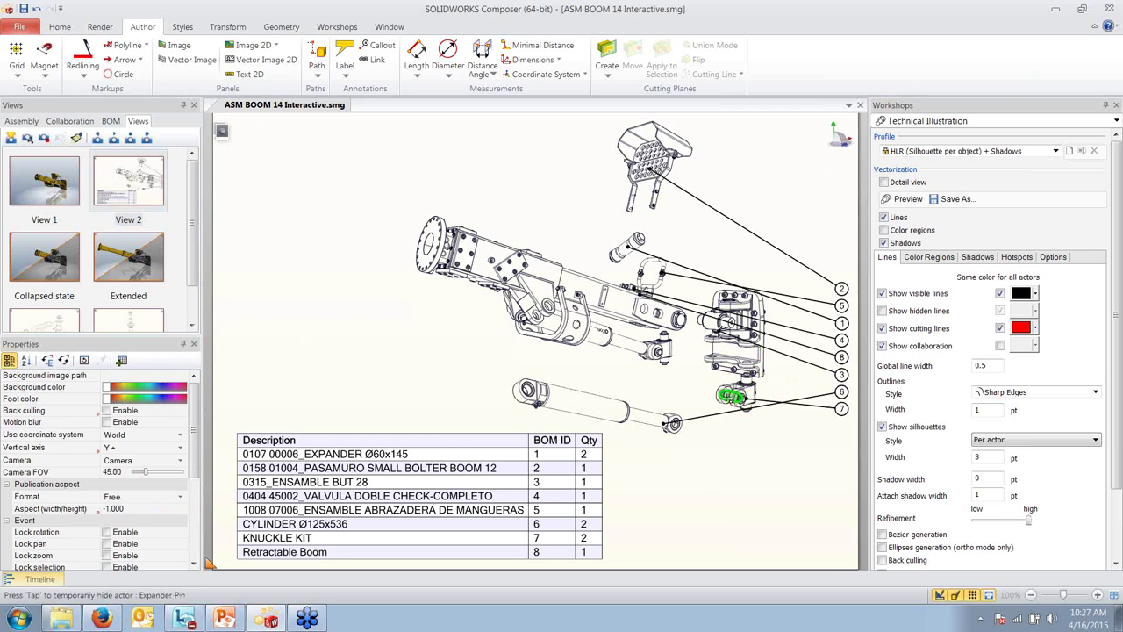
pyautogui.click(737, 395)
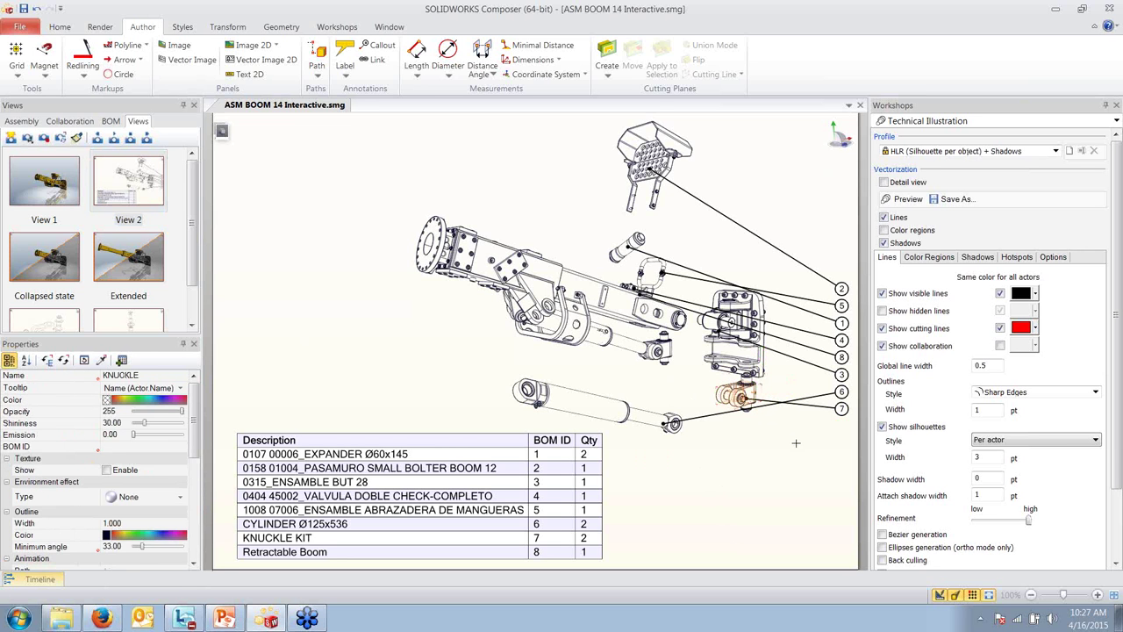
pyautogui.click(706, 383)
pyautogui.click(21, 121)
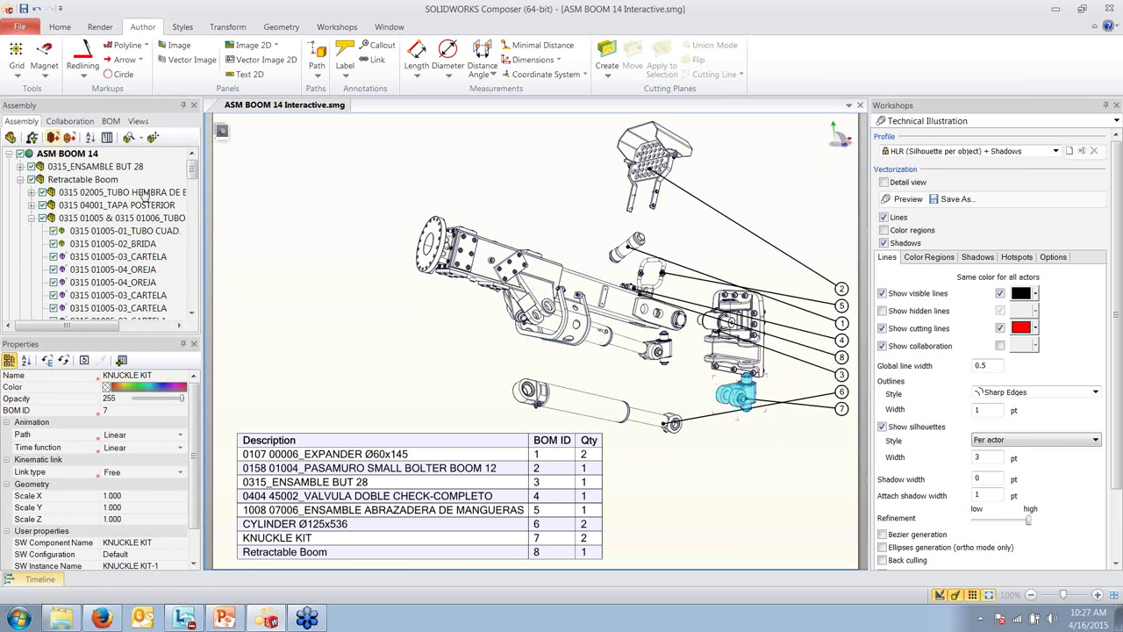
pyautogui.moveTo(192, 170); pyautogui.dragTo(203, 313)
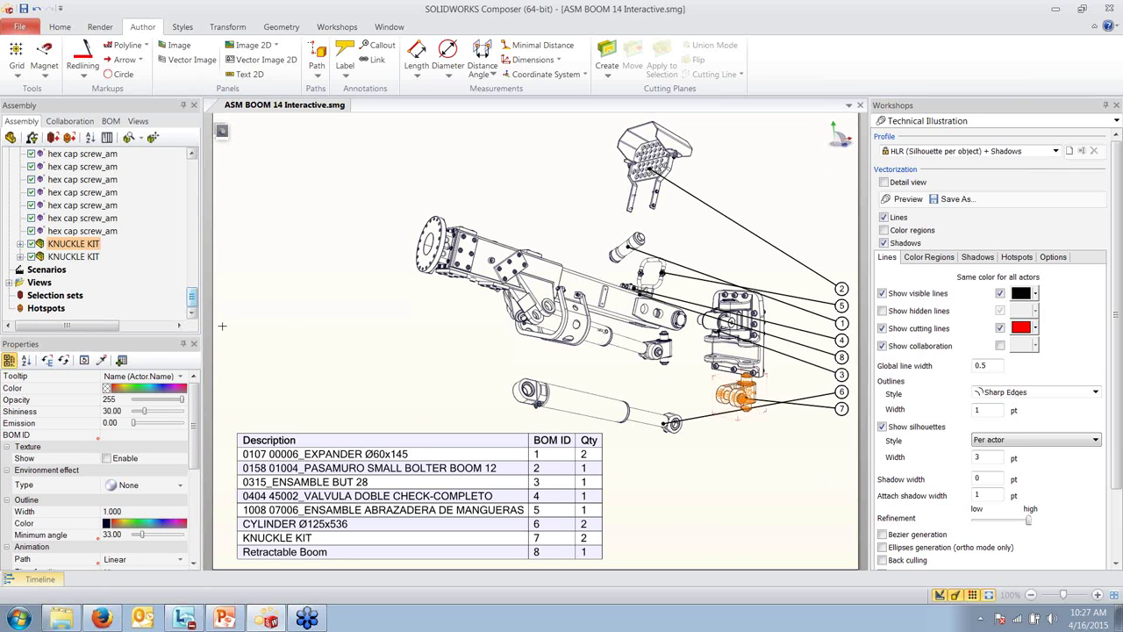
# - Link the selected knuckle kit to the file 2.svg using the file:// prefix
pyautogui.moveTo(198, 421); pyautogui.dragTo(196, 512)
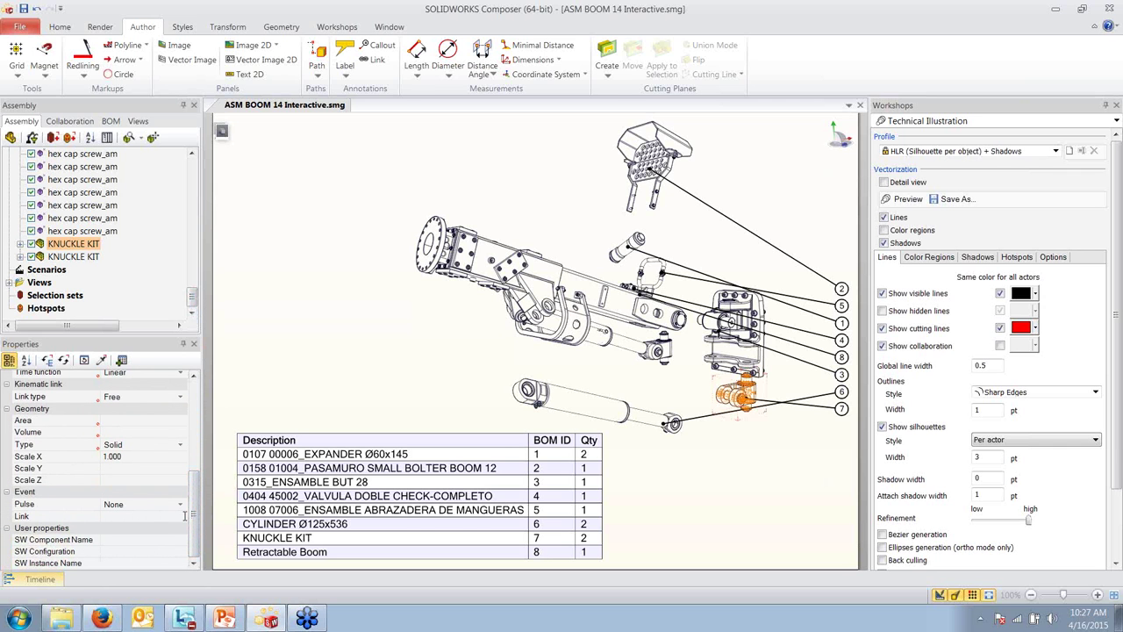
pyautogui.click(184, 518)
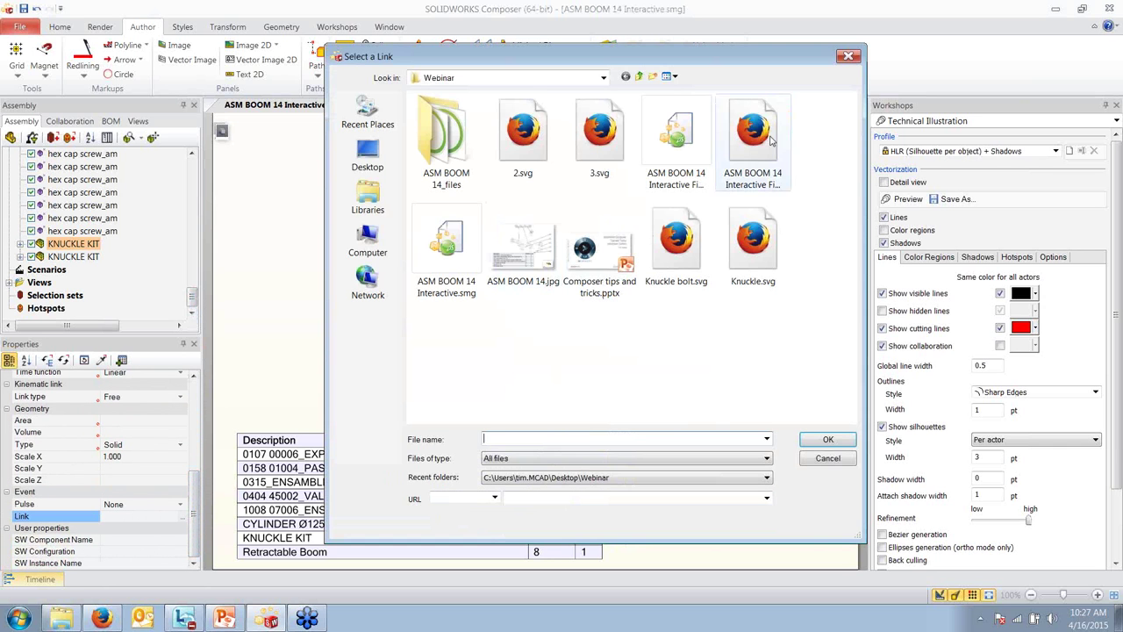
pyautogui.click(523, 133)
pyautogui.click(529, 497)
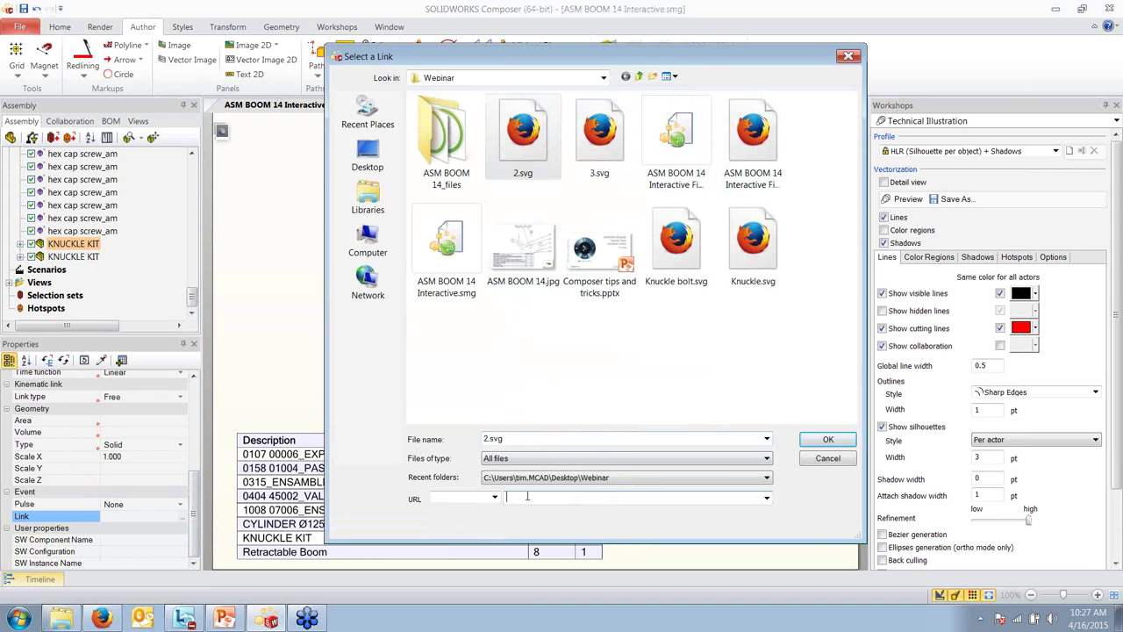
pyautogui.click(495, 498)
pyautogui.click(440, 512)
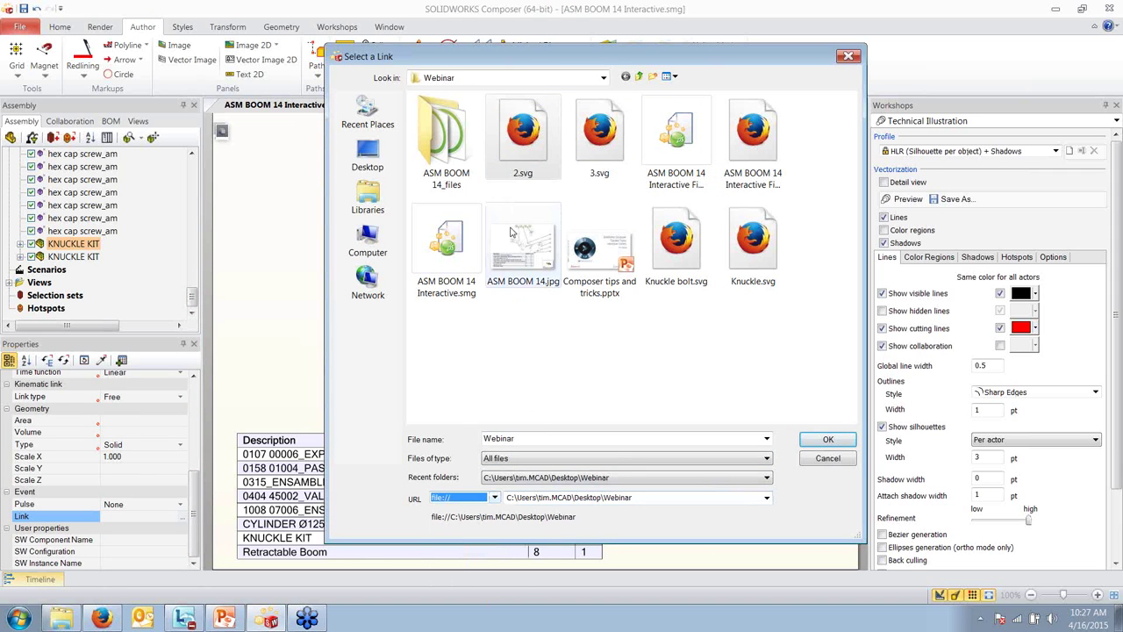
pyautogui.click(575, 145)
pyautogui.click(525, 136)
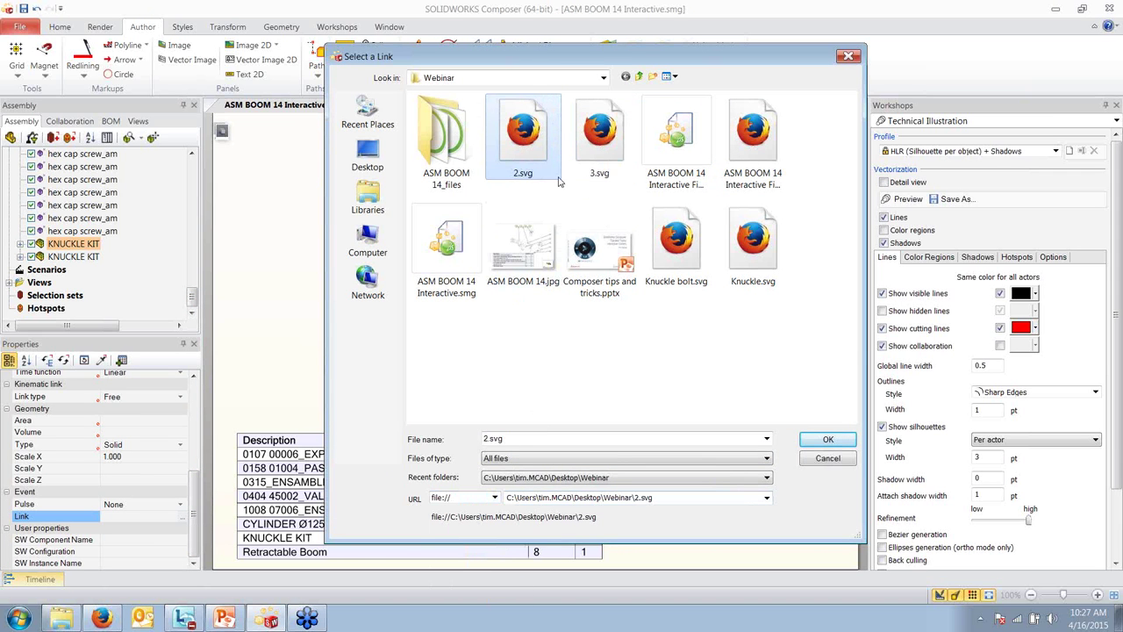
pyautogui.click(830, 441)
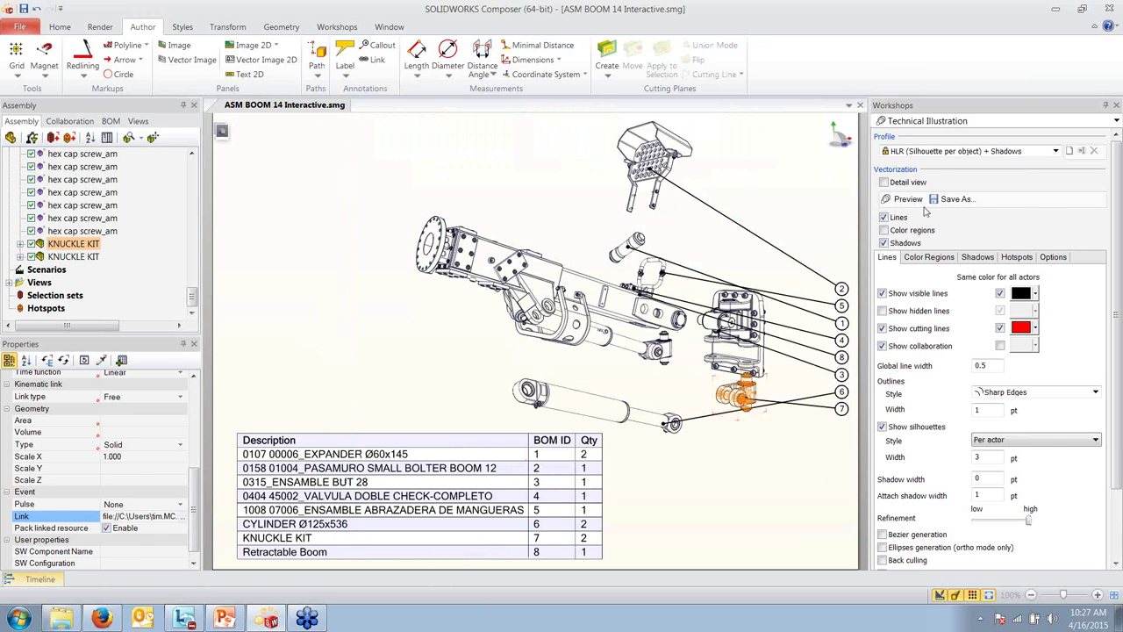
# - Update View 2 with the knuckle kit link and save it as an SVG vector illustration named 1
pyautogui.click(138, 122)
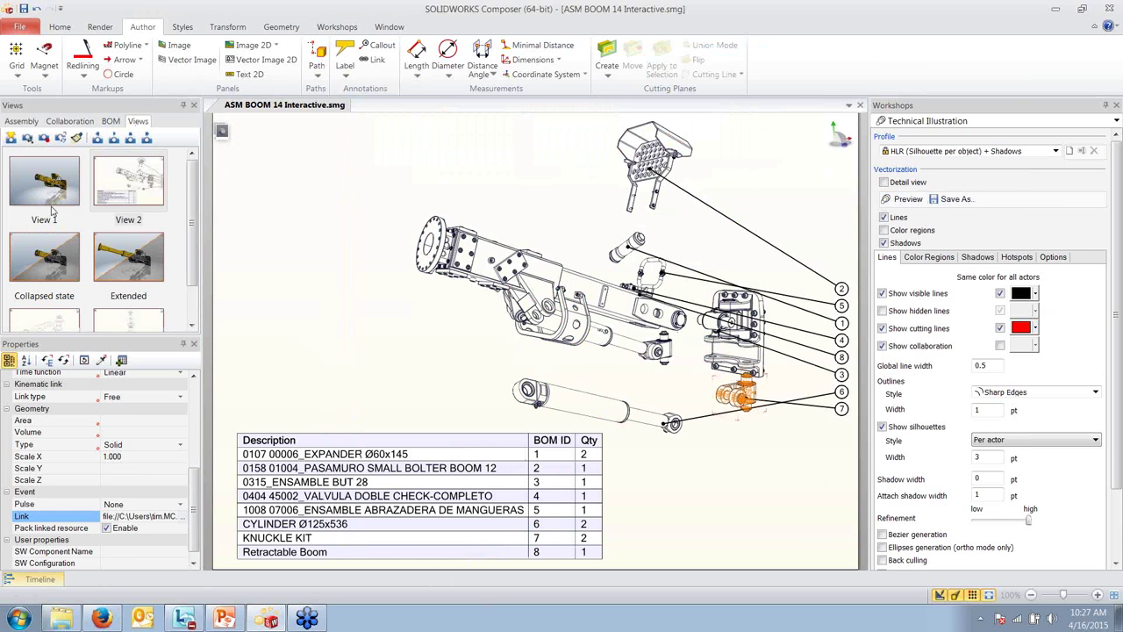
pyautogui.click(136, 189)
pyautogui.click(43, 139)
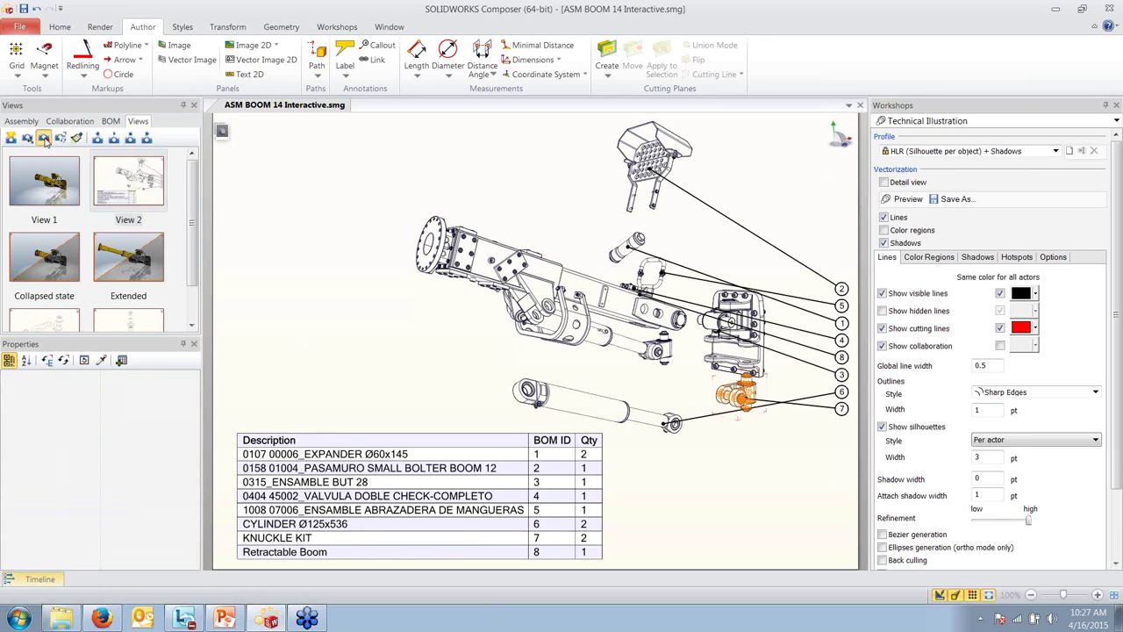
pyautogui.click(956, 199)
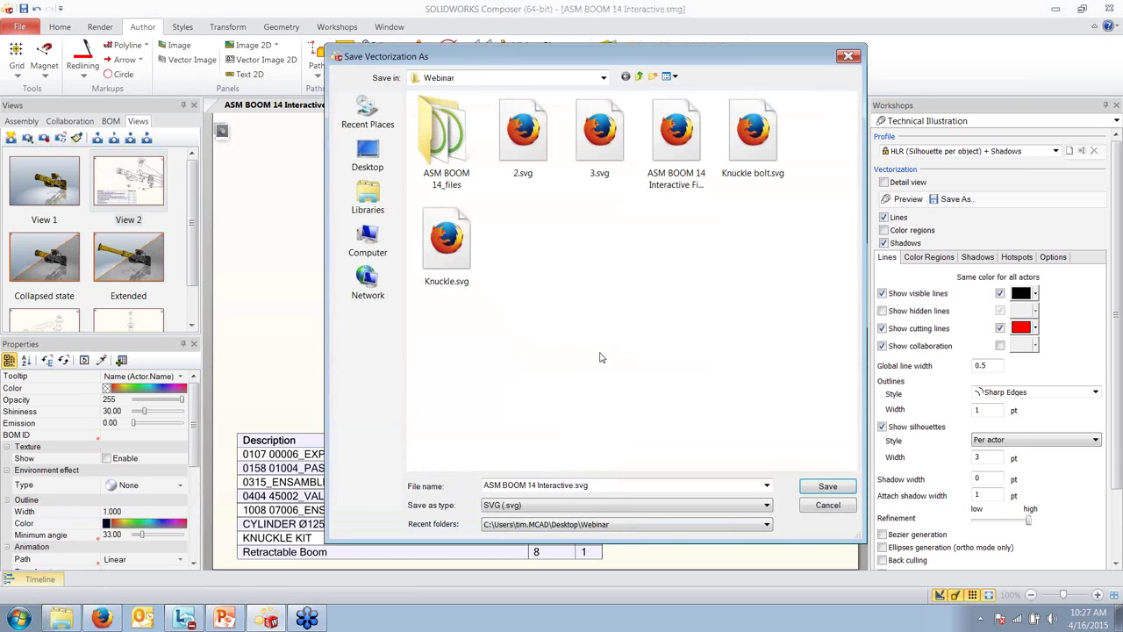
pyautogui.tripleClick(620, 485)
pyautogui.write('1')
pyautogui.click(834, 490)
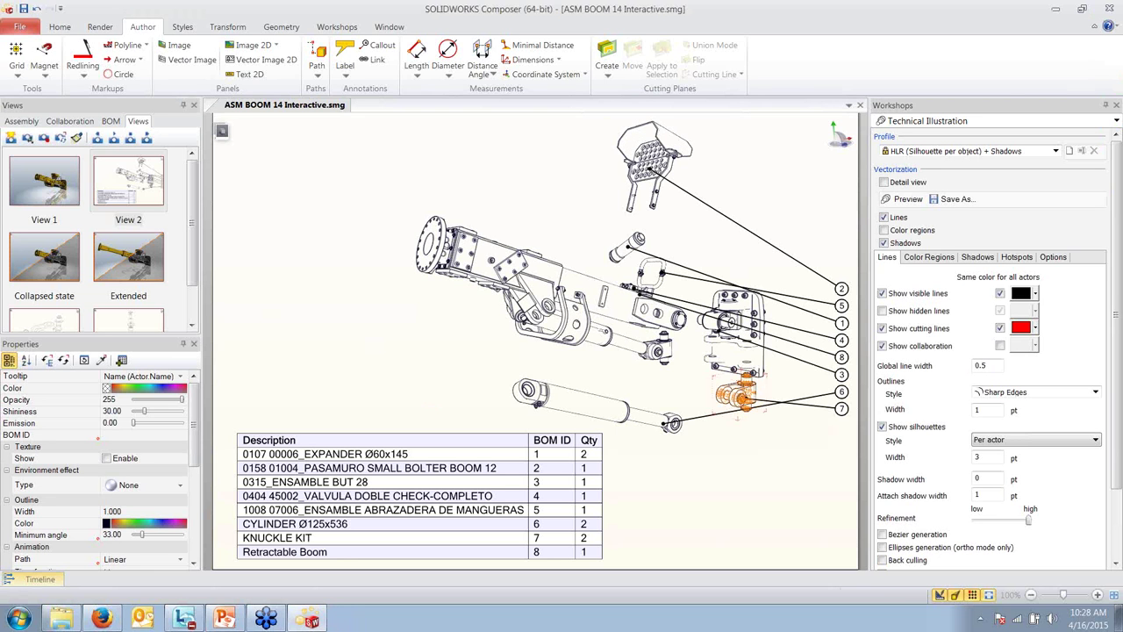
# - Switch to Firefox with 1.svg and follow the knuckle kit's link, continuing through the vertical pin's link to 3.svg
pyautogui.click(101, 619)
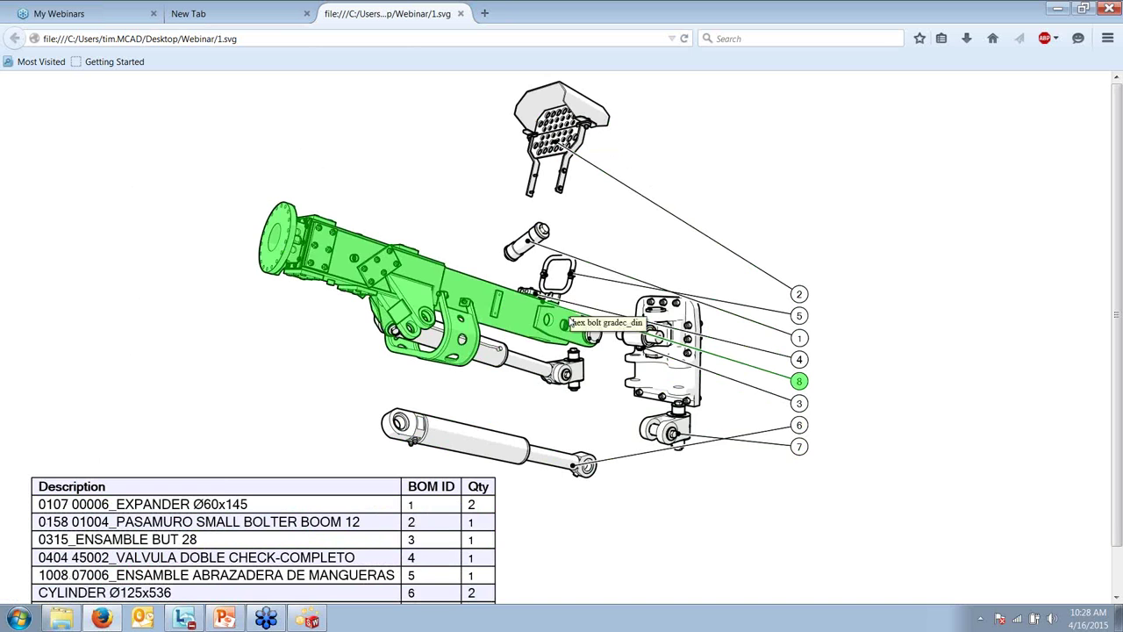
pyautogui.click(669, 428)
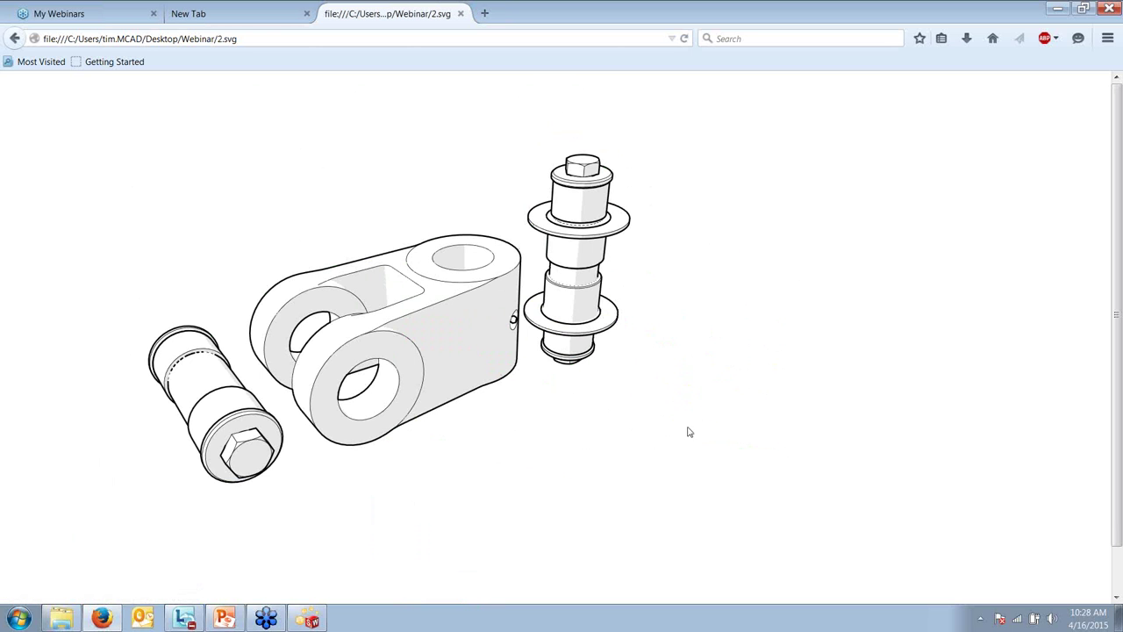
pyautogui.click(574, 286)
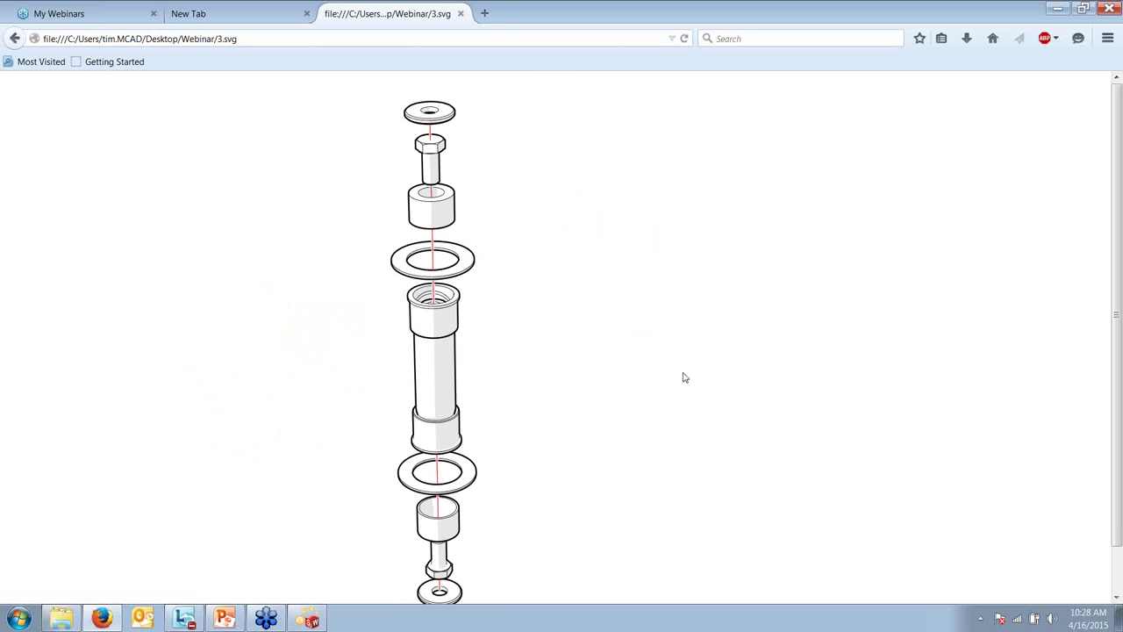
# - Look over the full exploded pin illustration and go back to the boom illustration 1.svg
pyautogui.scroll(-1, 541, 433)
pyautogui.scroll(1, 539, 431)
pyautogui.scroll(-1, 538, 428)
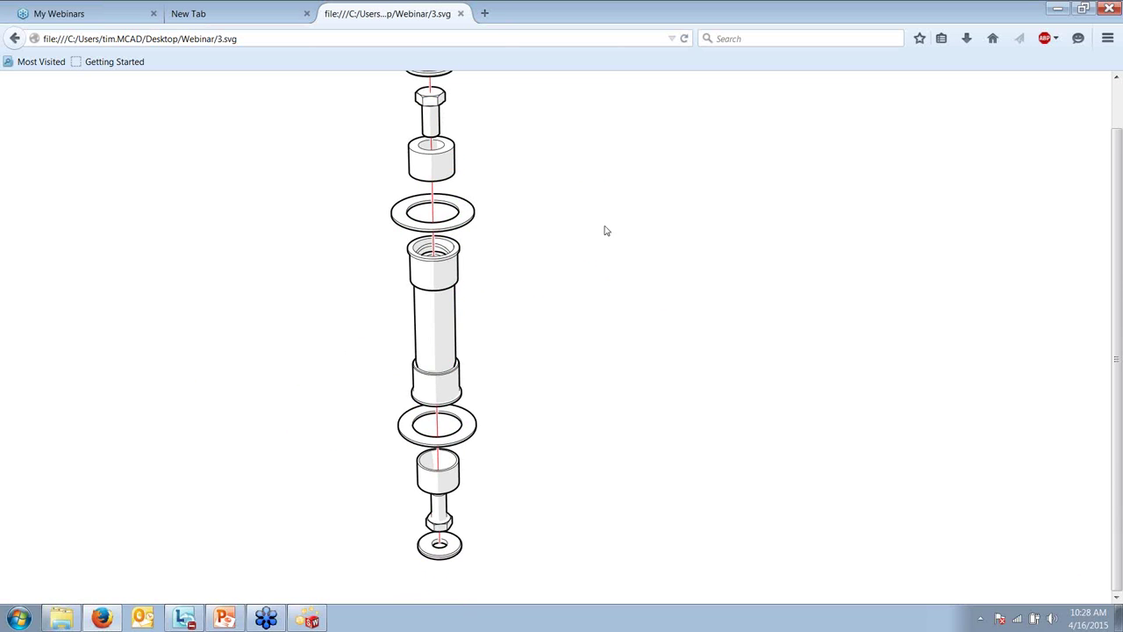
pyautogui.scroll(1, 604, 220)
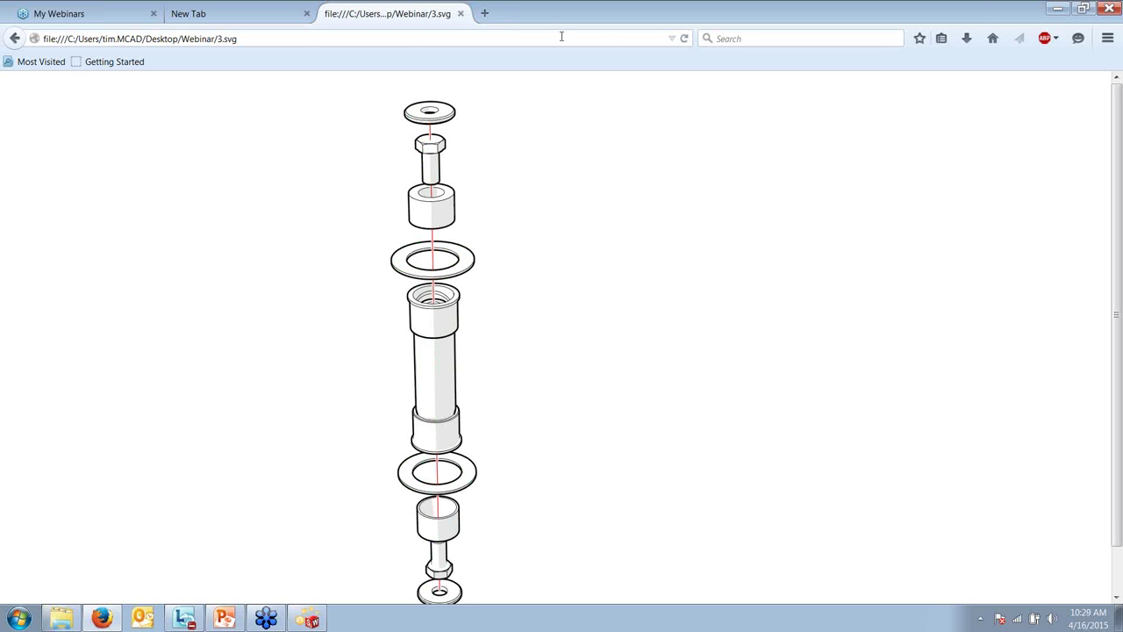
pyautogui.click(14, 39)
pyautogui.click(14, 38)
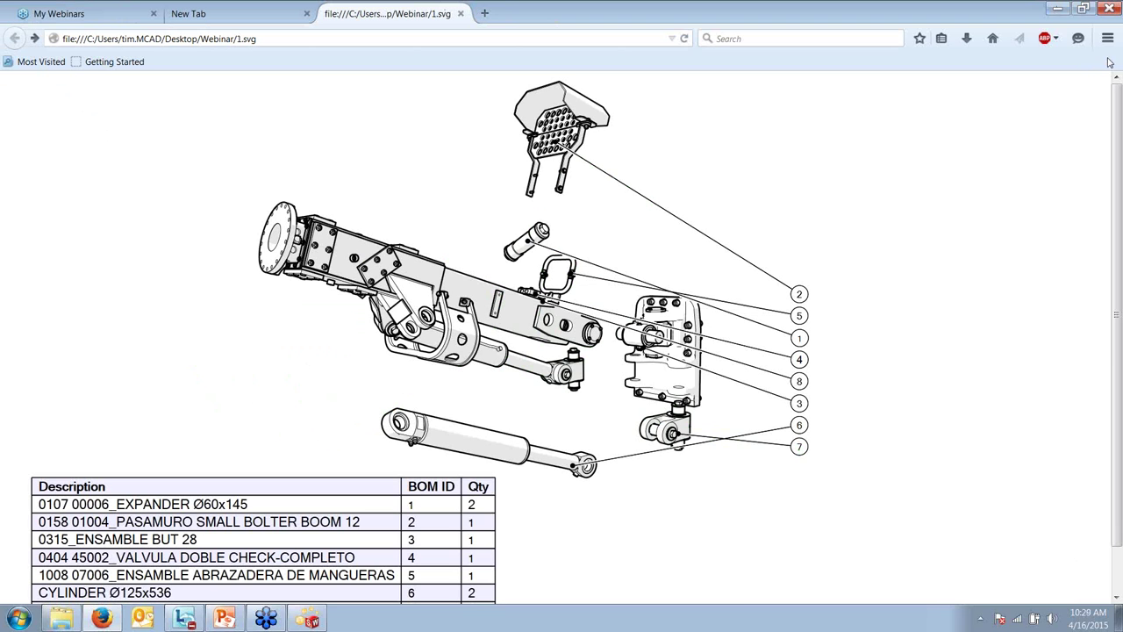
# - Switch back to SOLIDWORKS Composer, clear the knuckle kit selection and display View 1
pyautogui.click(1057, 9)
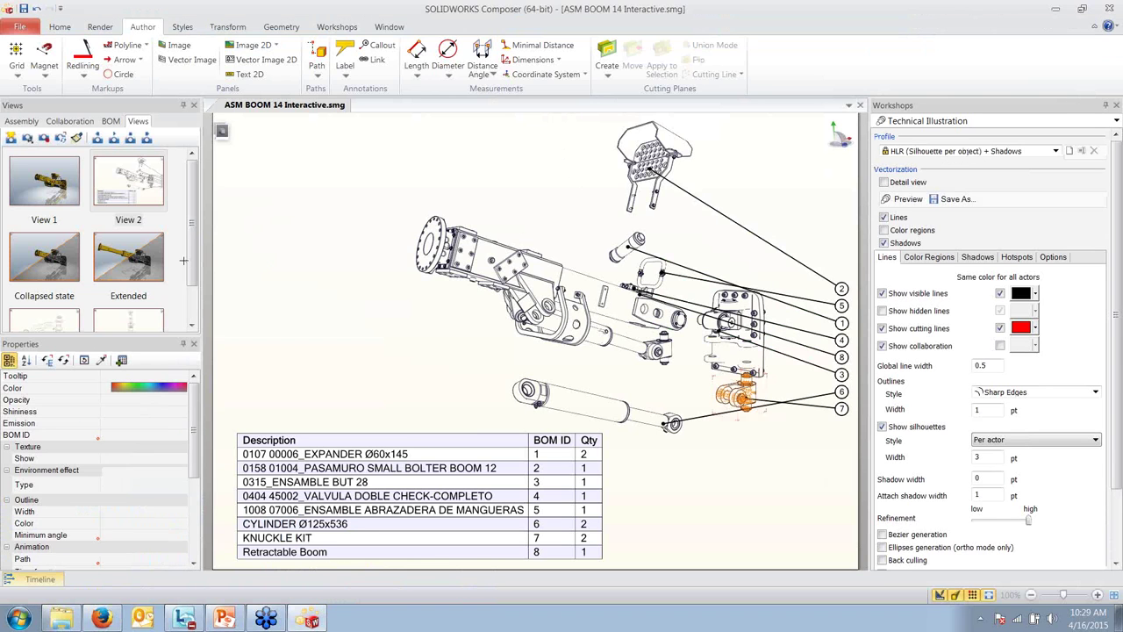
pyautogui.click(183, 260)
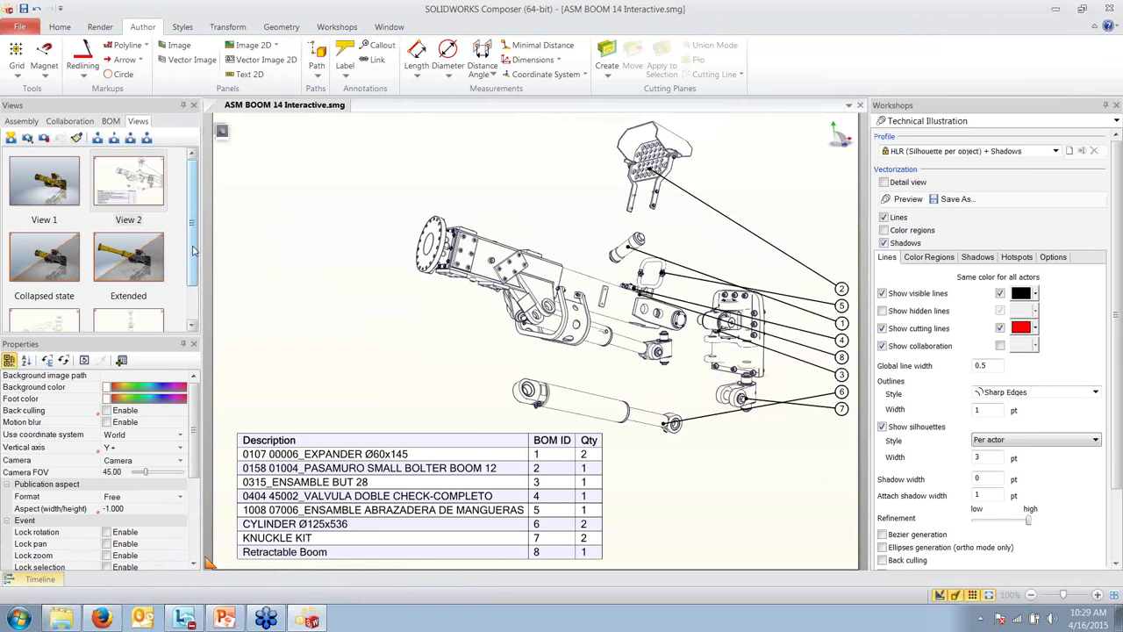
pyautogui.click(72, 180)
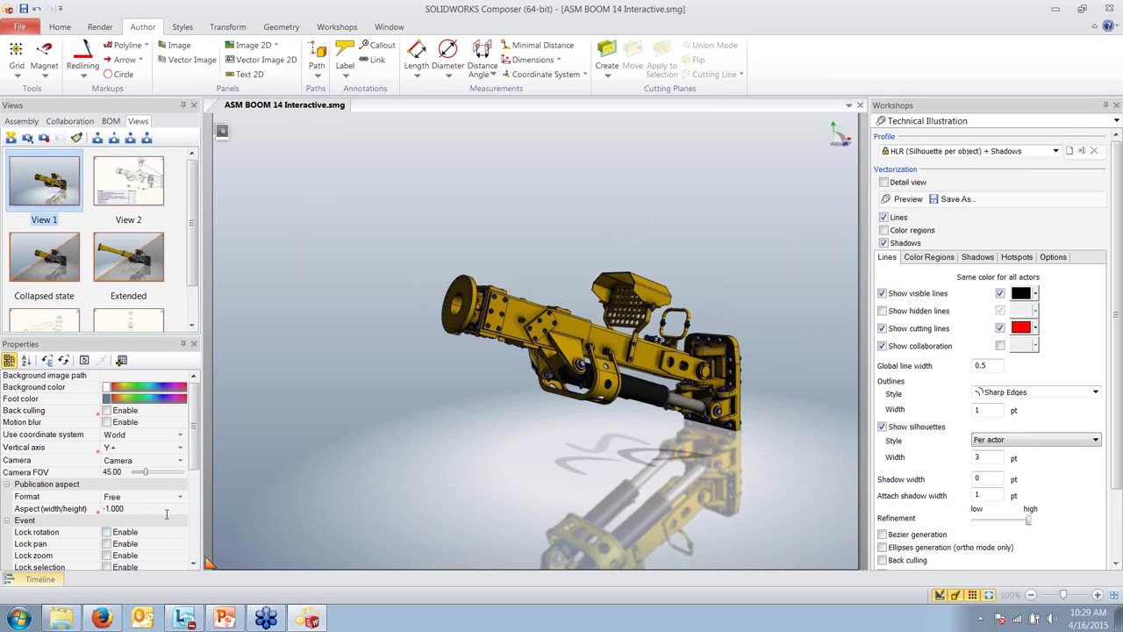
pyautogui.scroll(-5, 167, 513)
pyautogui.scroll(5, 167, 513)
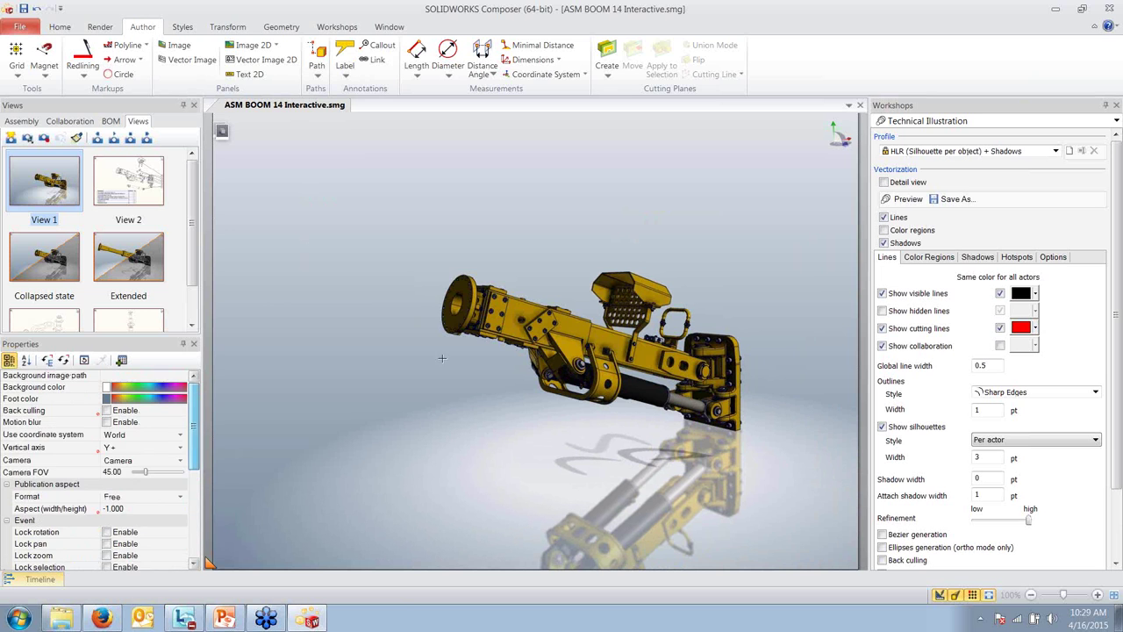
# - Check the event link assigned to the round end flange of the boom and deselect the flange
pyautogui.click(461, 303)
pyautogui.scroll(-5, 197, 420)
pyautogui.moveTo(197, 420); pyautogui.dragTo(196, 449)
pyautogui.scroll(-4, 197, 449)
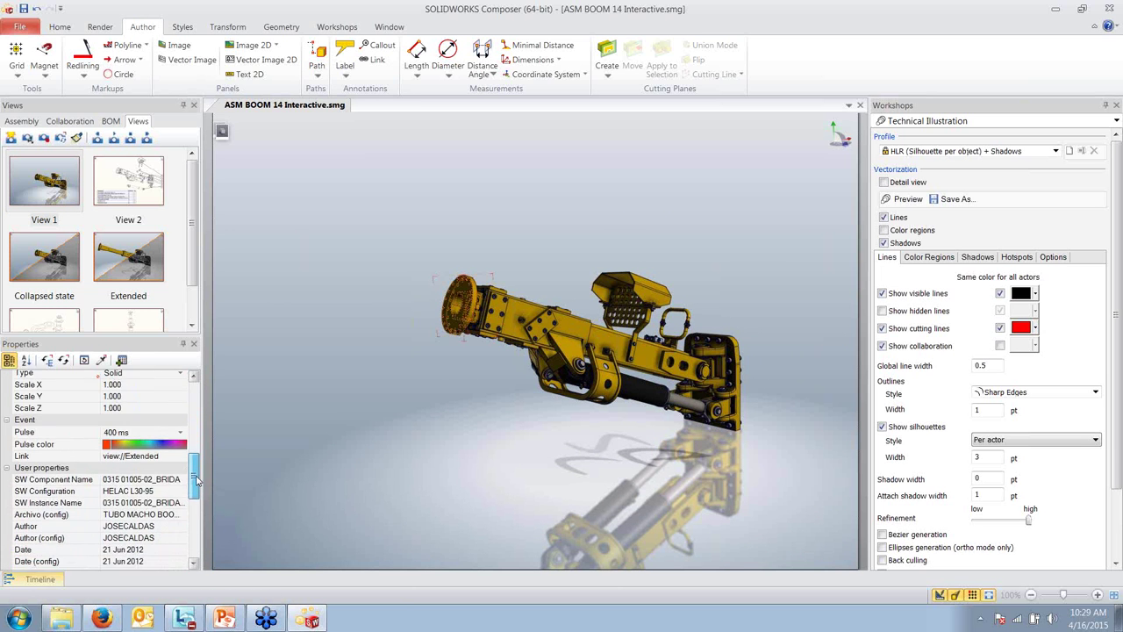
pyautogui.click(252, 376)
pyautogui.scroll(5, 198, 455)
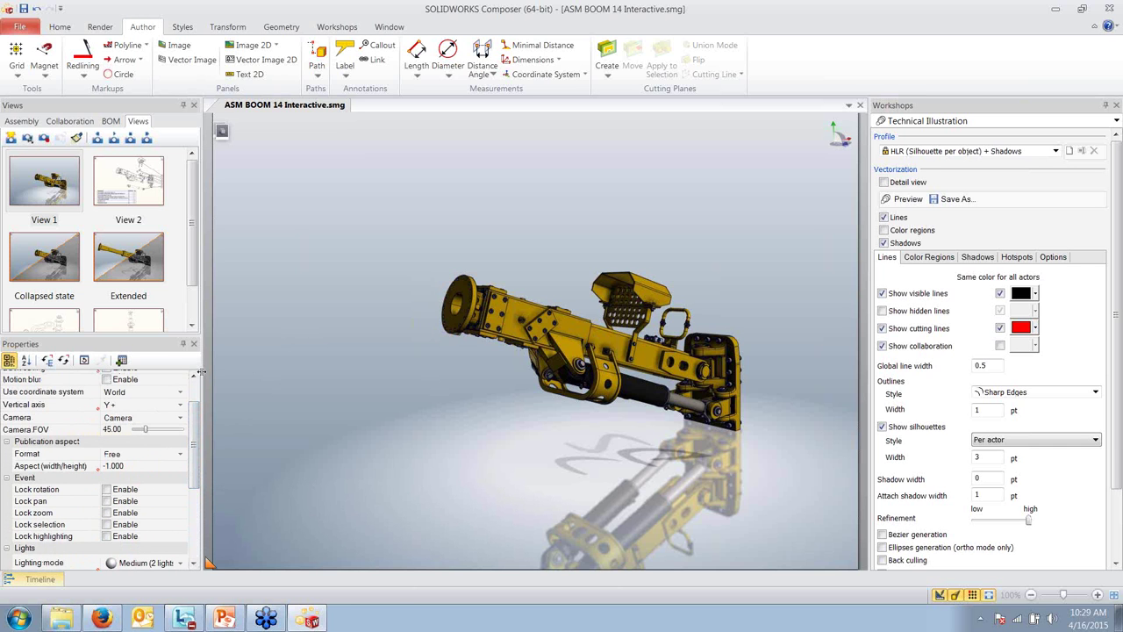
pyautogui.scroll(1, 195, 378)
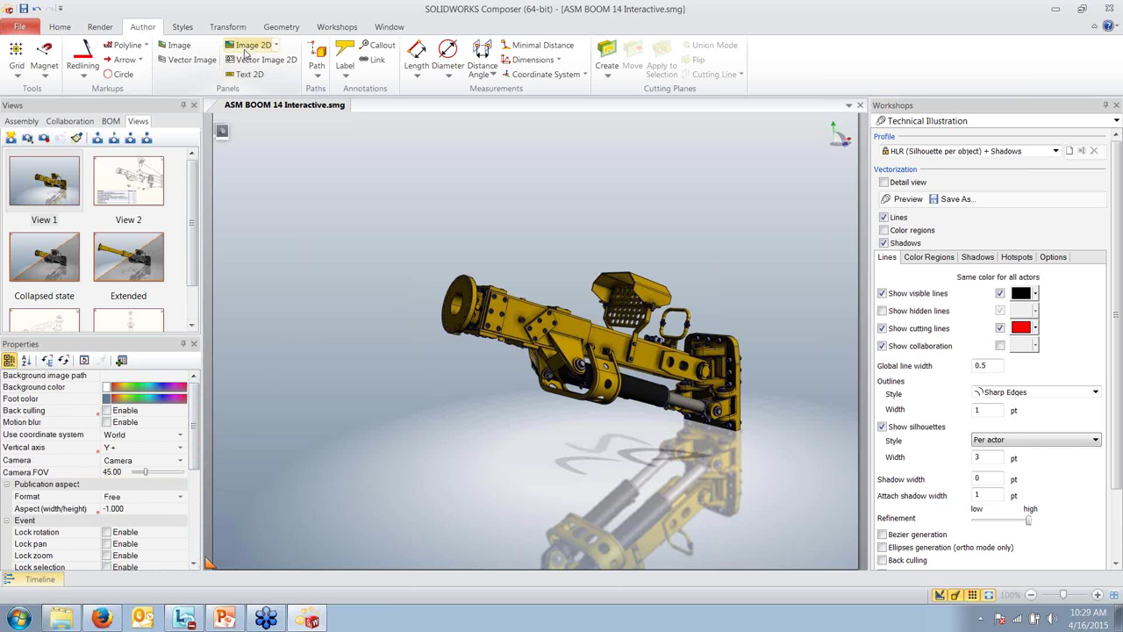
# - Place the complete set of first, previous, next and last navigation buttons above the boom as 2D images
pyautogui.click(275, 44)
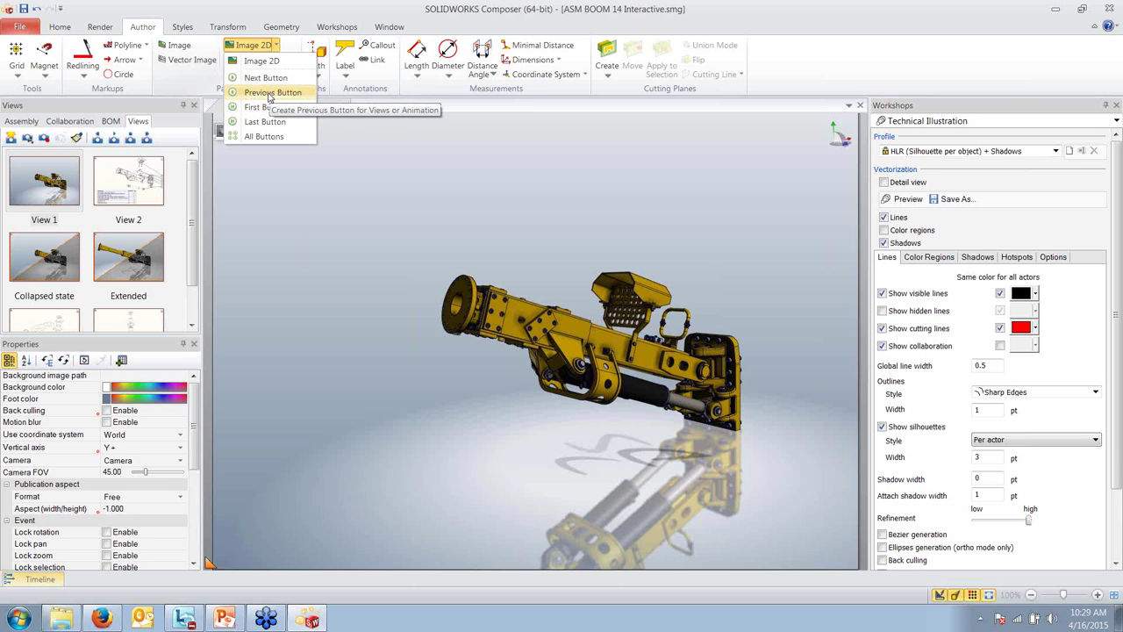
pyautogui.click(265, 136)
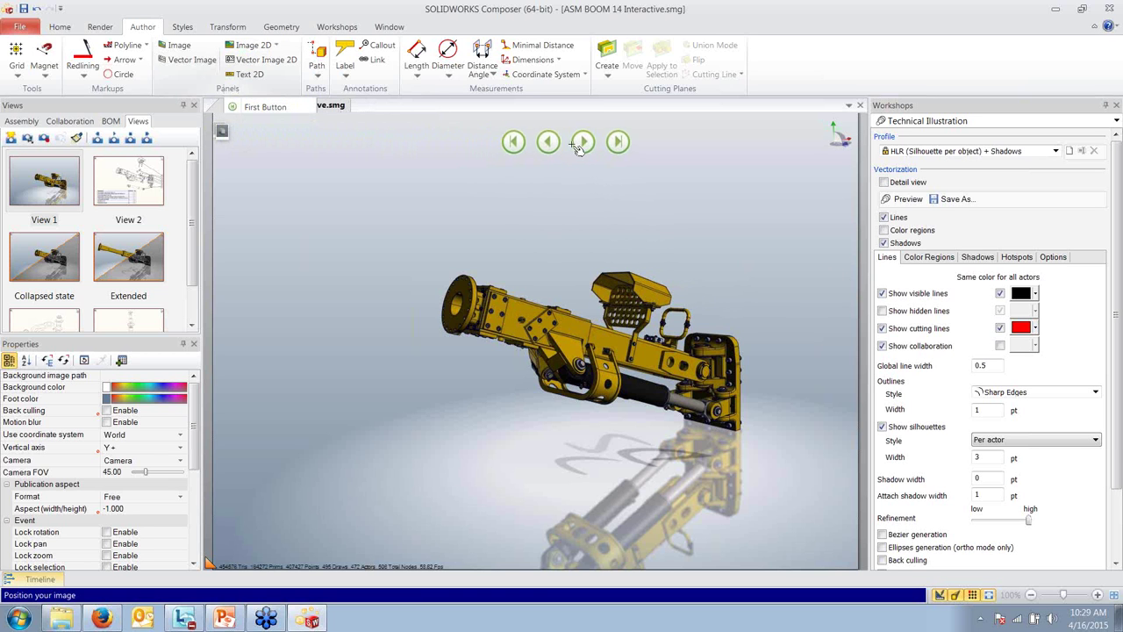
pyautogui.click(584, 139)
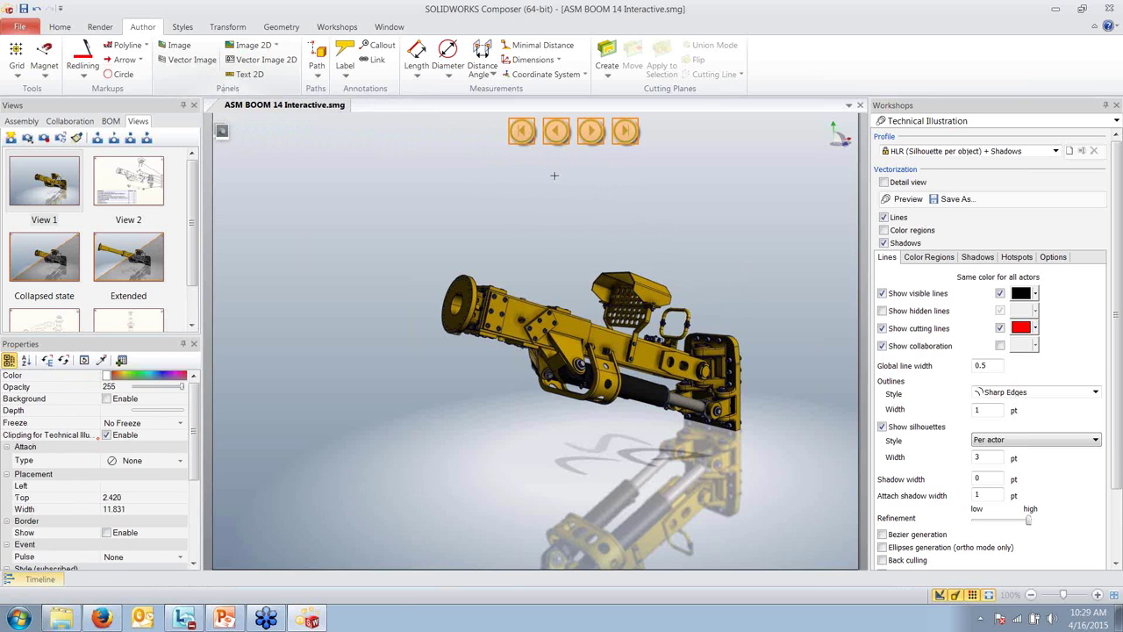
# - Inspect the event link and style properties of the Previous navigation button alone
pyautogui.click(555, 156)
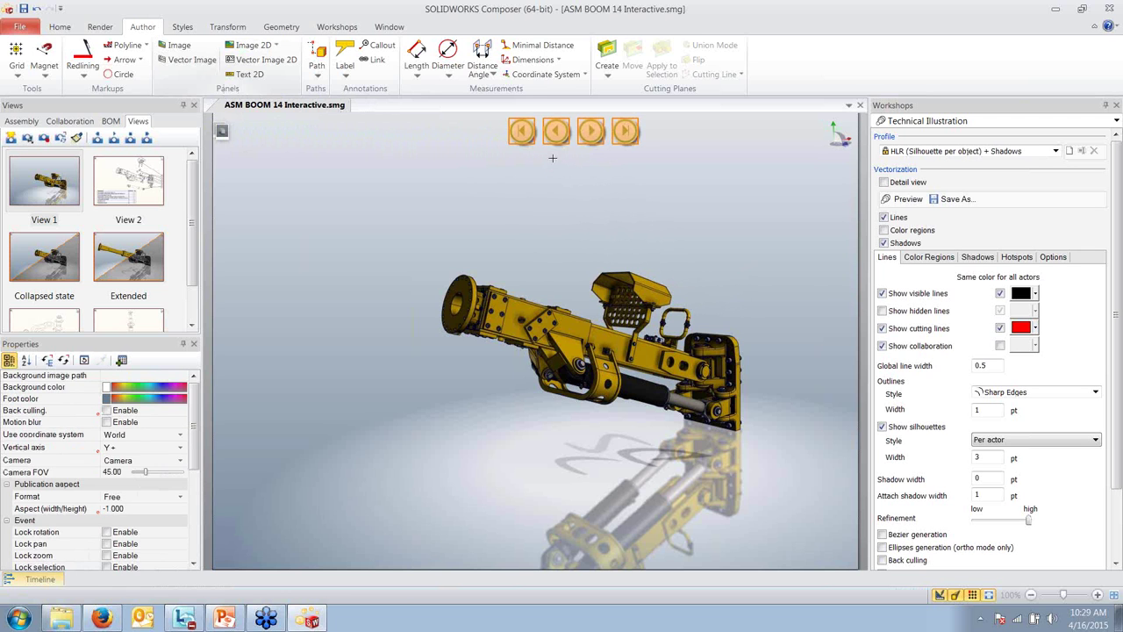
pyautogui.click(556, 131)
pyautogui.scroll(-5, 189, 446)
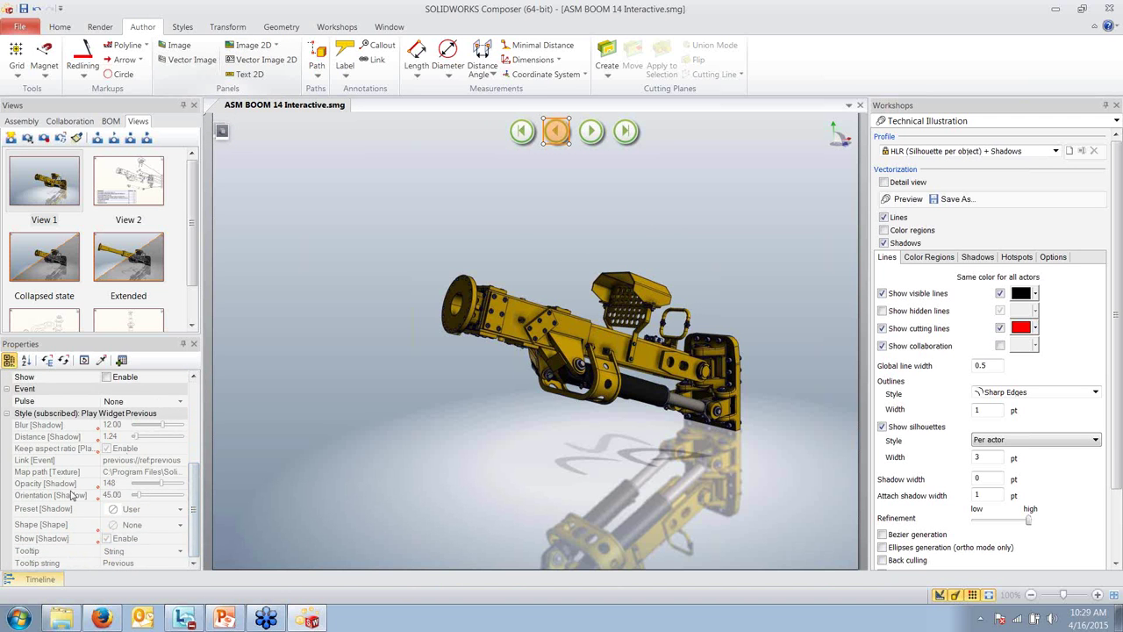
# - Select all four navigation buttons and update View 1, View 2 and the other selected views with only these actors
pyautogui.moveTo(493, 163); pyautogui.dragTo(712, 117)
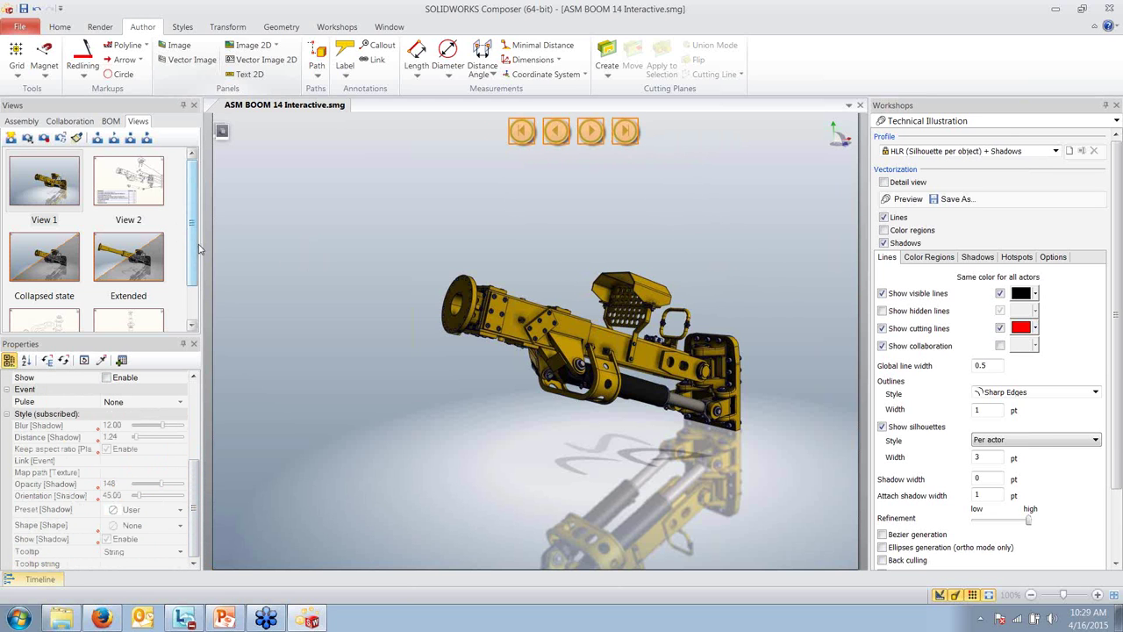
pyautogui.keyDown('ctrl'); pyautogui.click(162, 208); pyautogui.keyUp('ctrl')
pyautogui.moveTo(195, 221)
pyautogui.mouseDown()
pyautogui.moveTo(200, 283)
pyautogui.moveTo(211, 216)
pyautogui.mouseUp()
pyautogui.rightClick(139, 183)
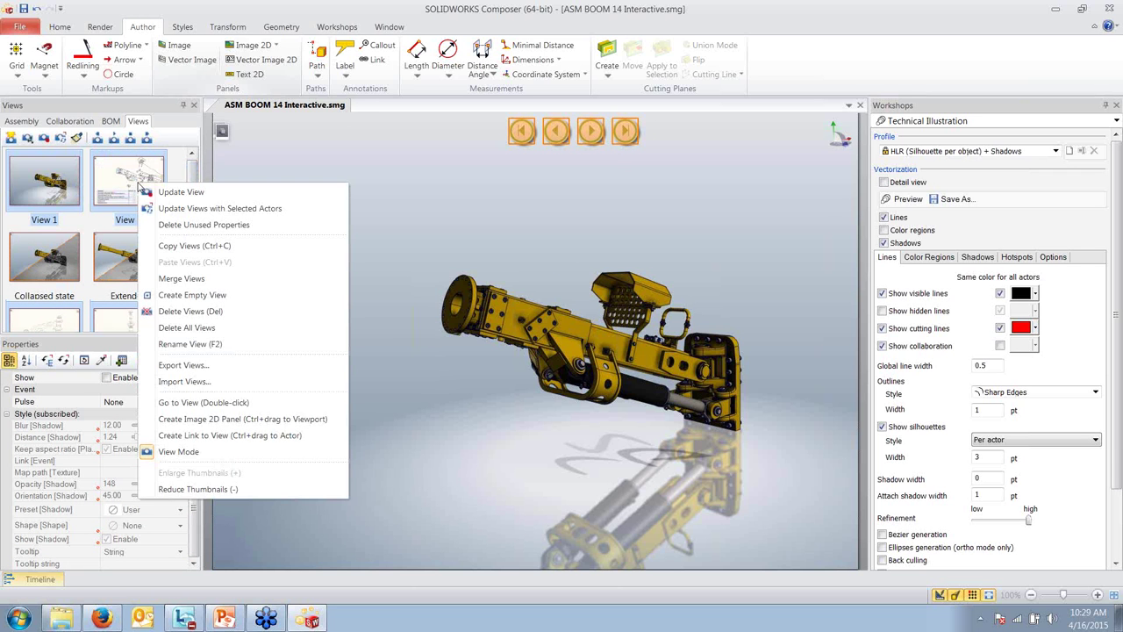
pyautogui.click(252, 210)
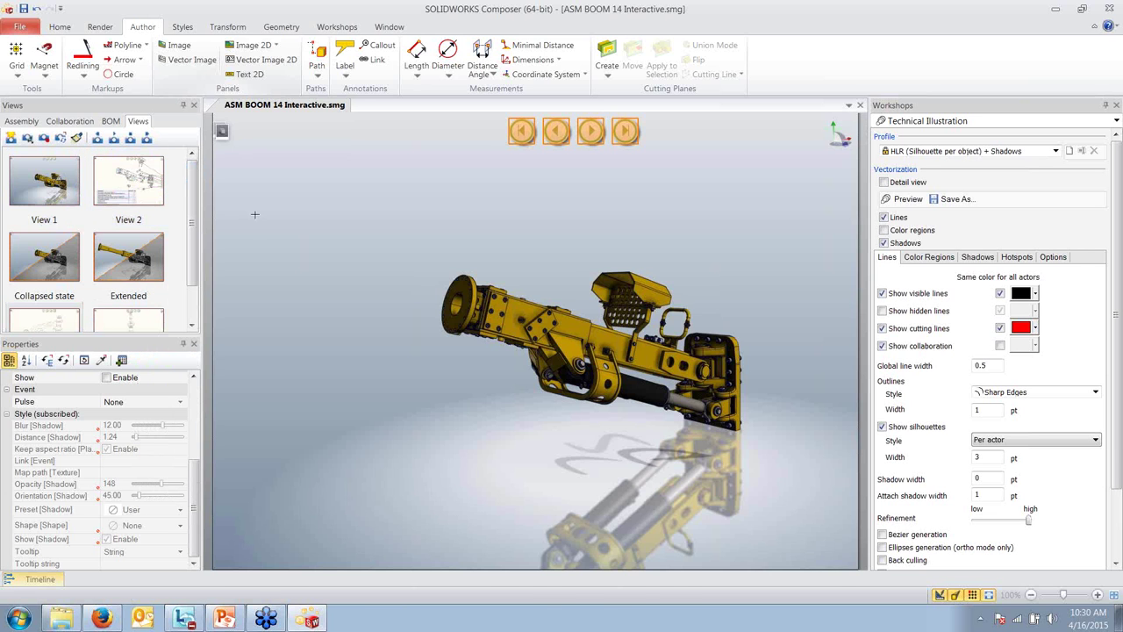
# - Check the navigation buttons in View 2 and View 1, and follow the link on the boom's end flange
pyautogui.click(152, 179)
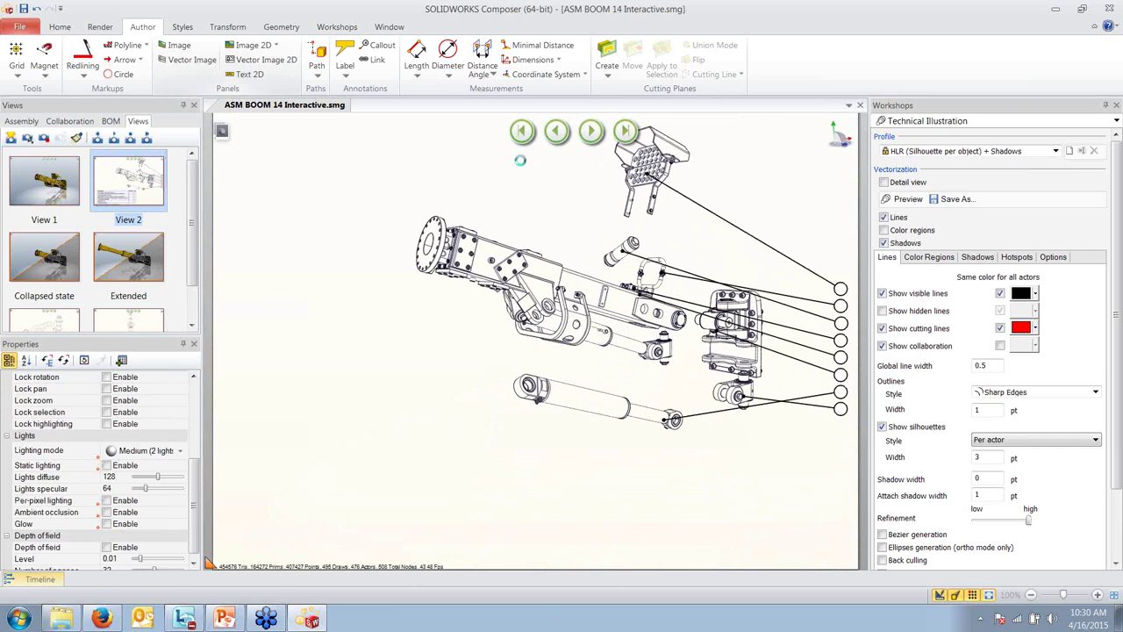
pyautogui.click(29, 200)
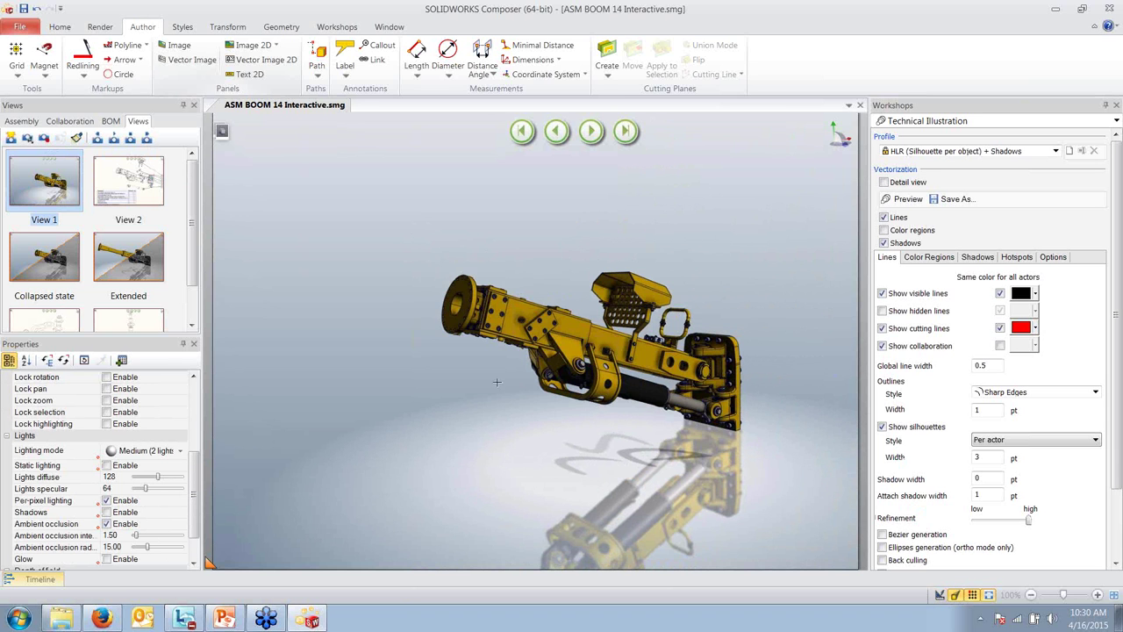
pyautogui.click(463, 274)
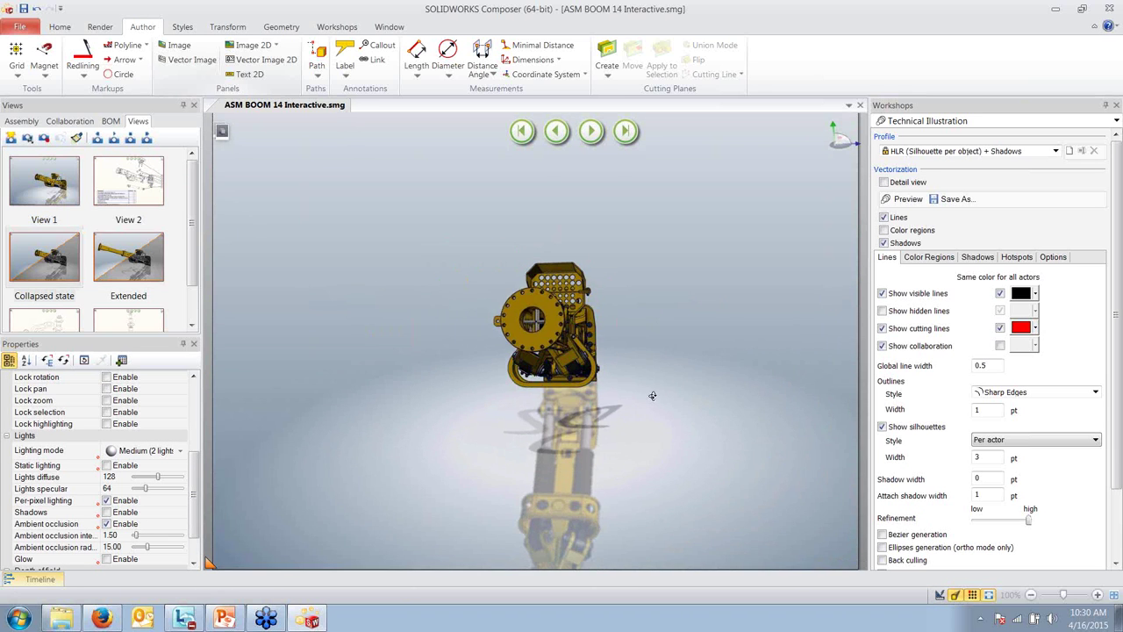
# - Test the Next navigation button by advancing through the knuckle kit and exploded pin views
pyautogui.click(591, 131)
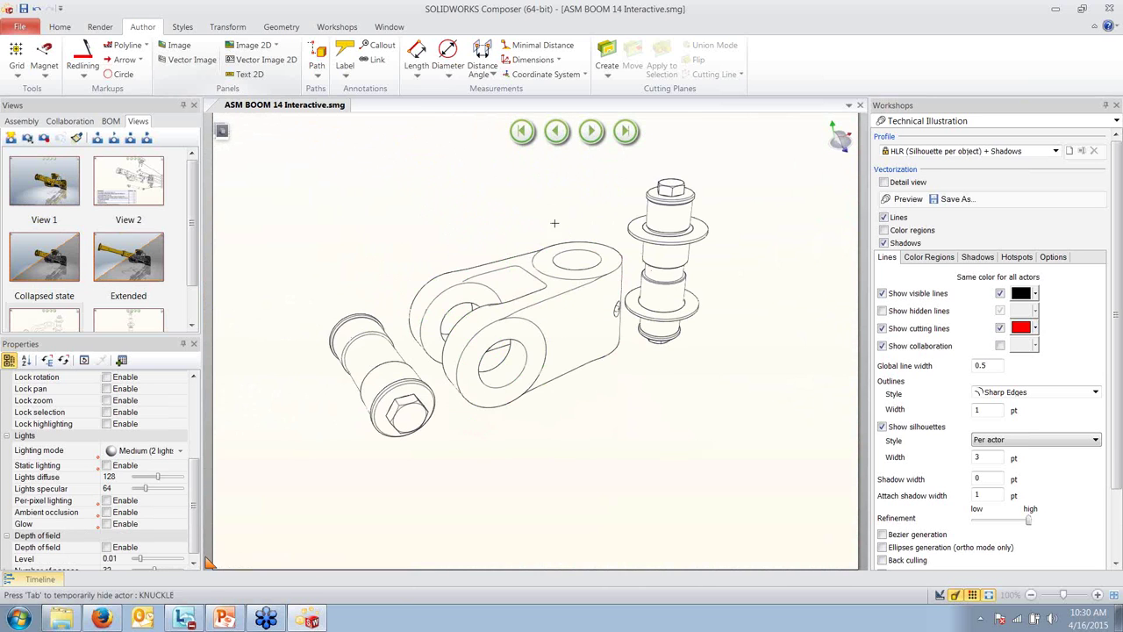
pyautogui.click(595, 132)
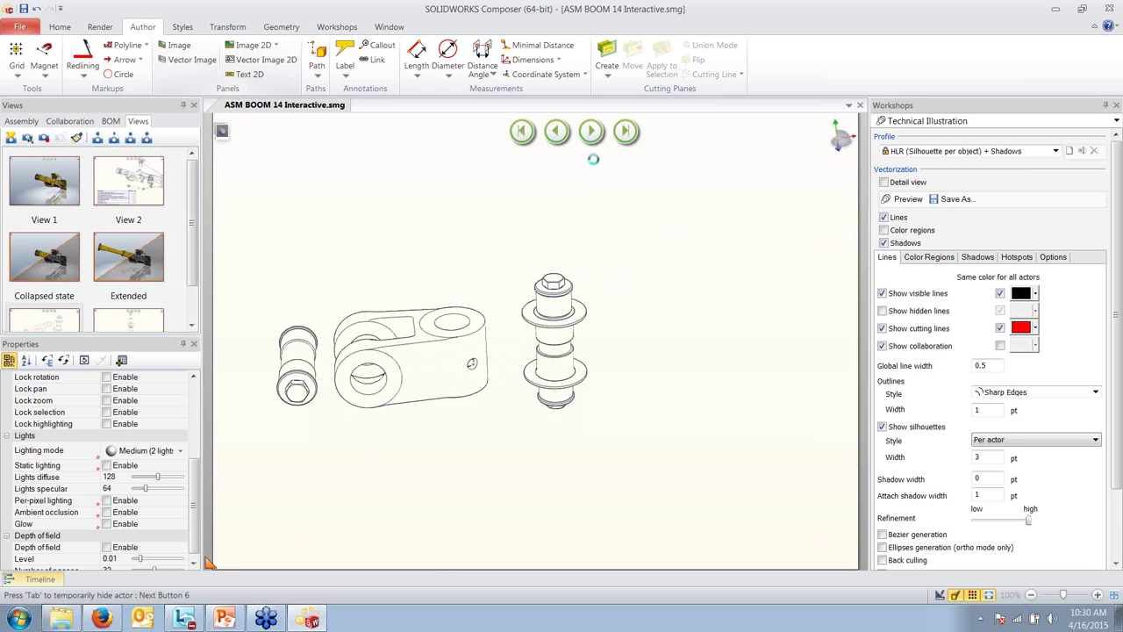
pyautogui.click(592, 132)
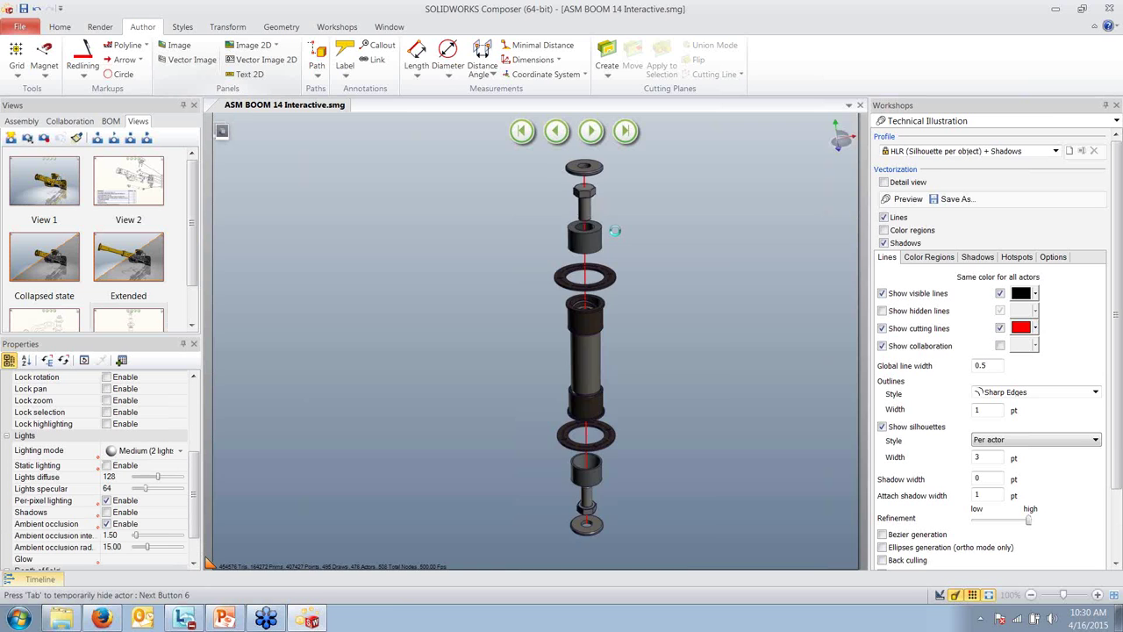
pyautogui.click(592, 132)
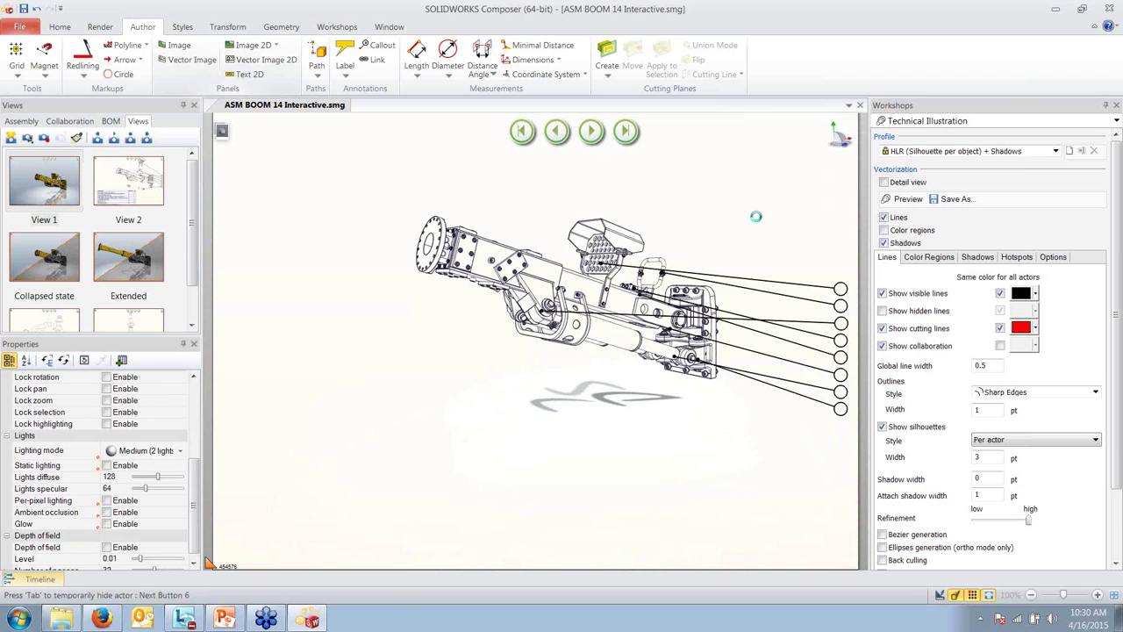